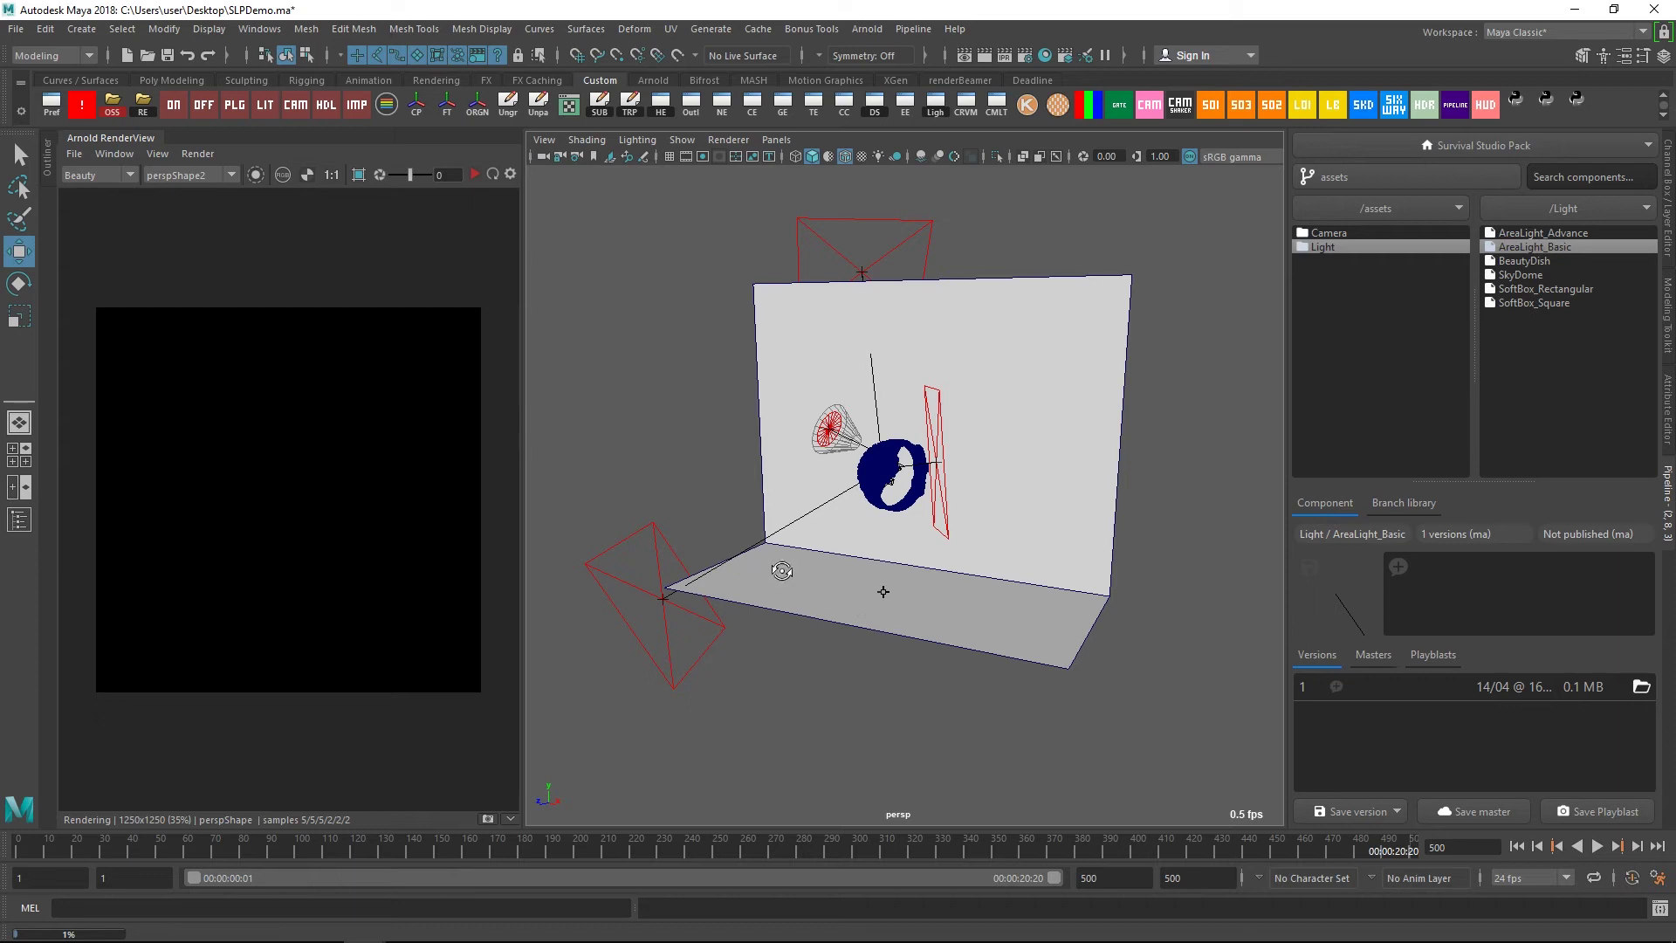
Orbit and zoom around the studio scene to inspect the watch and frame the set
{"action": "left_click_drag", "start_coordinate": [781, 571], "coordinate": [723, 586], "text": "alt"}
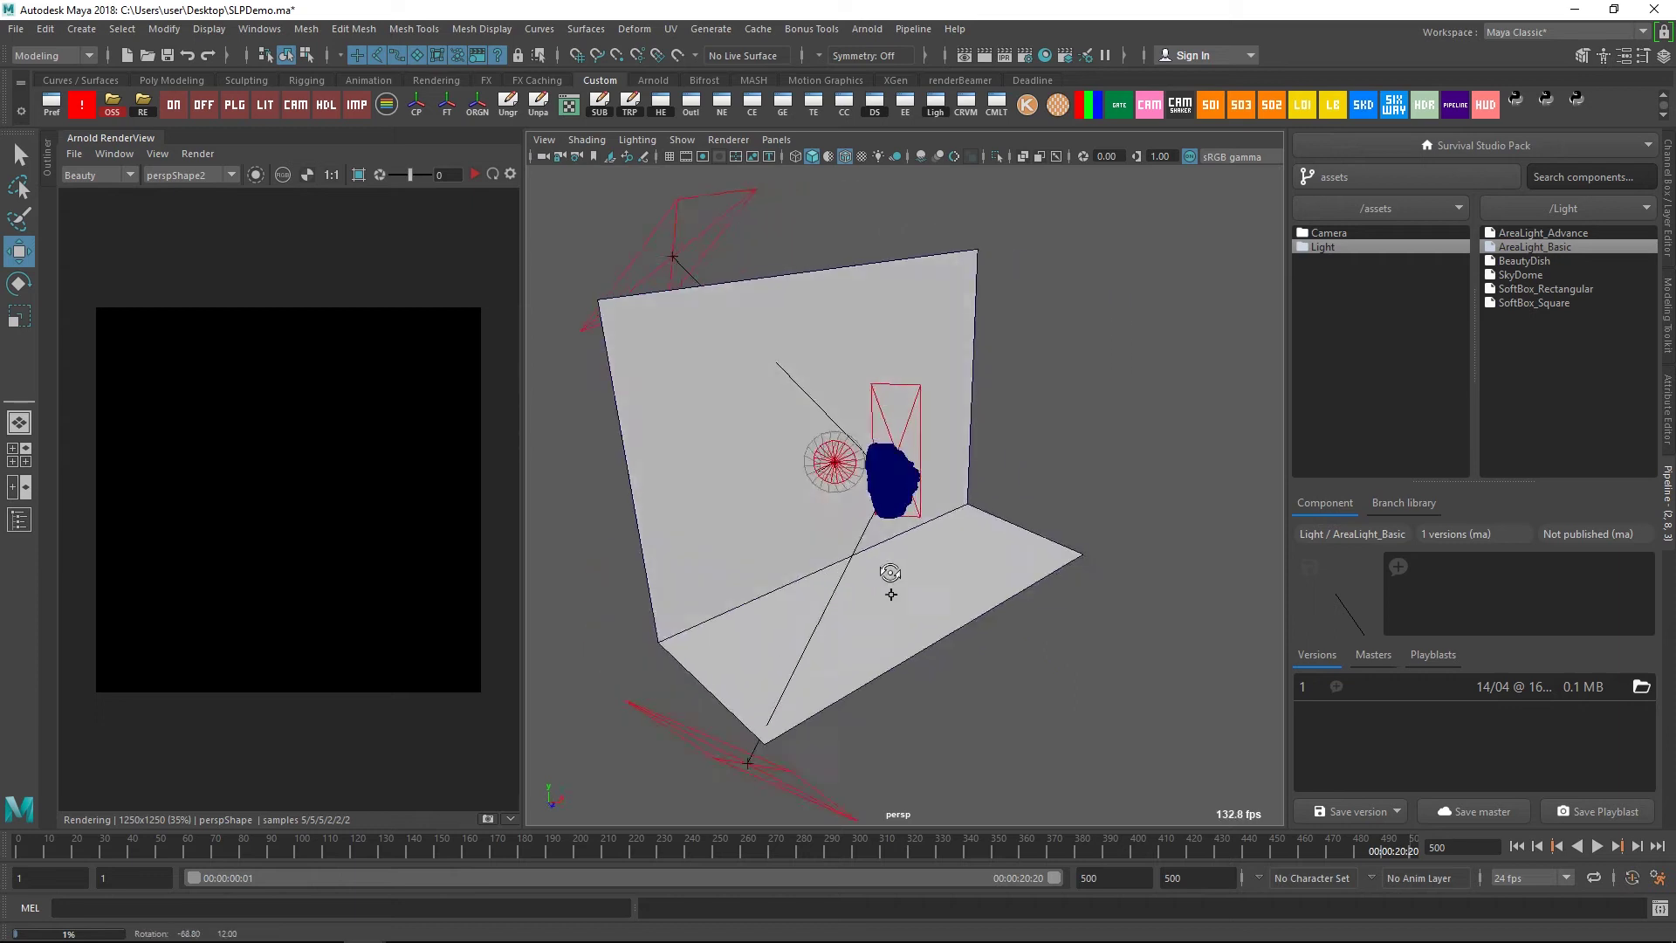
{"action": "right_click_drag", "start_coordinate": [723, 586], "coordinate": [966, 685], "text": "alt"}
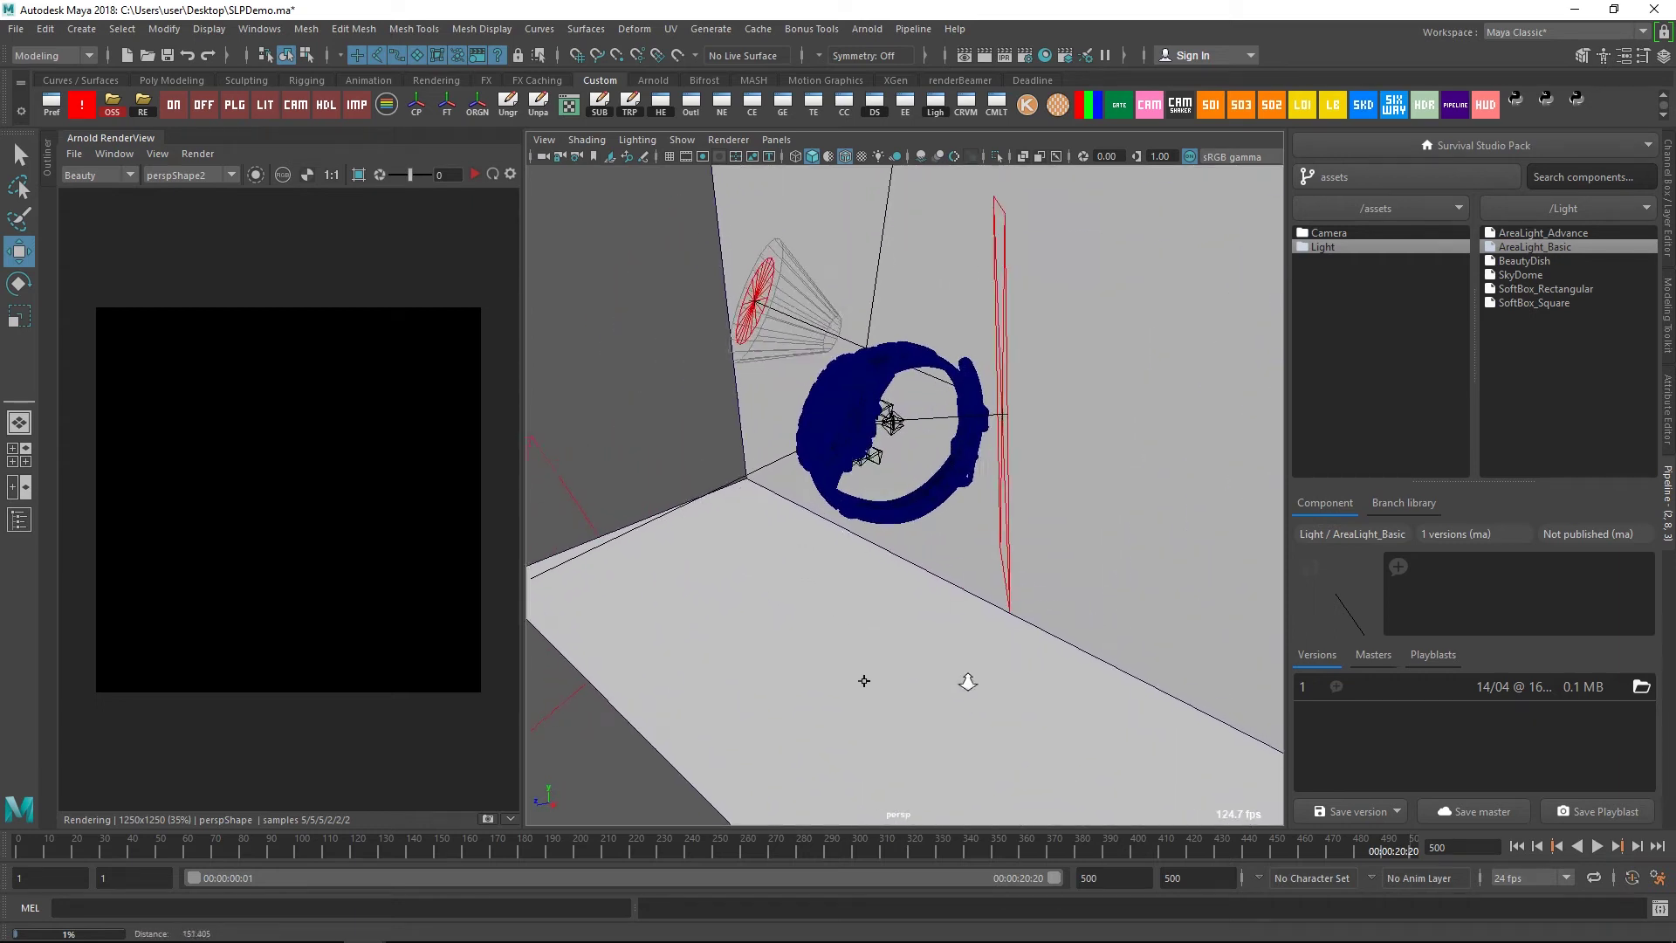
{"action": "left_click_drag", "start_coordinate": [966, 685], "coordinate": [916, 573], "text": "alt"}
{"action": "mouse_move", "coordinate": [917, 573]}
{"action": "right_mouse_down", "text": "alt"}
{"action": "mouse_move", "coordinate": [1066, 714]}
{"action": "mouse_move", "coordinate": [1092, 774]}
{"action": "right_mouse_up", "text": "alt"}
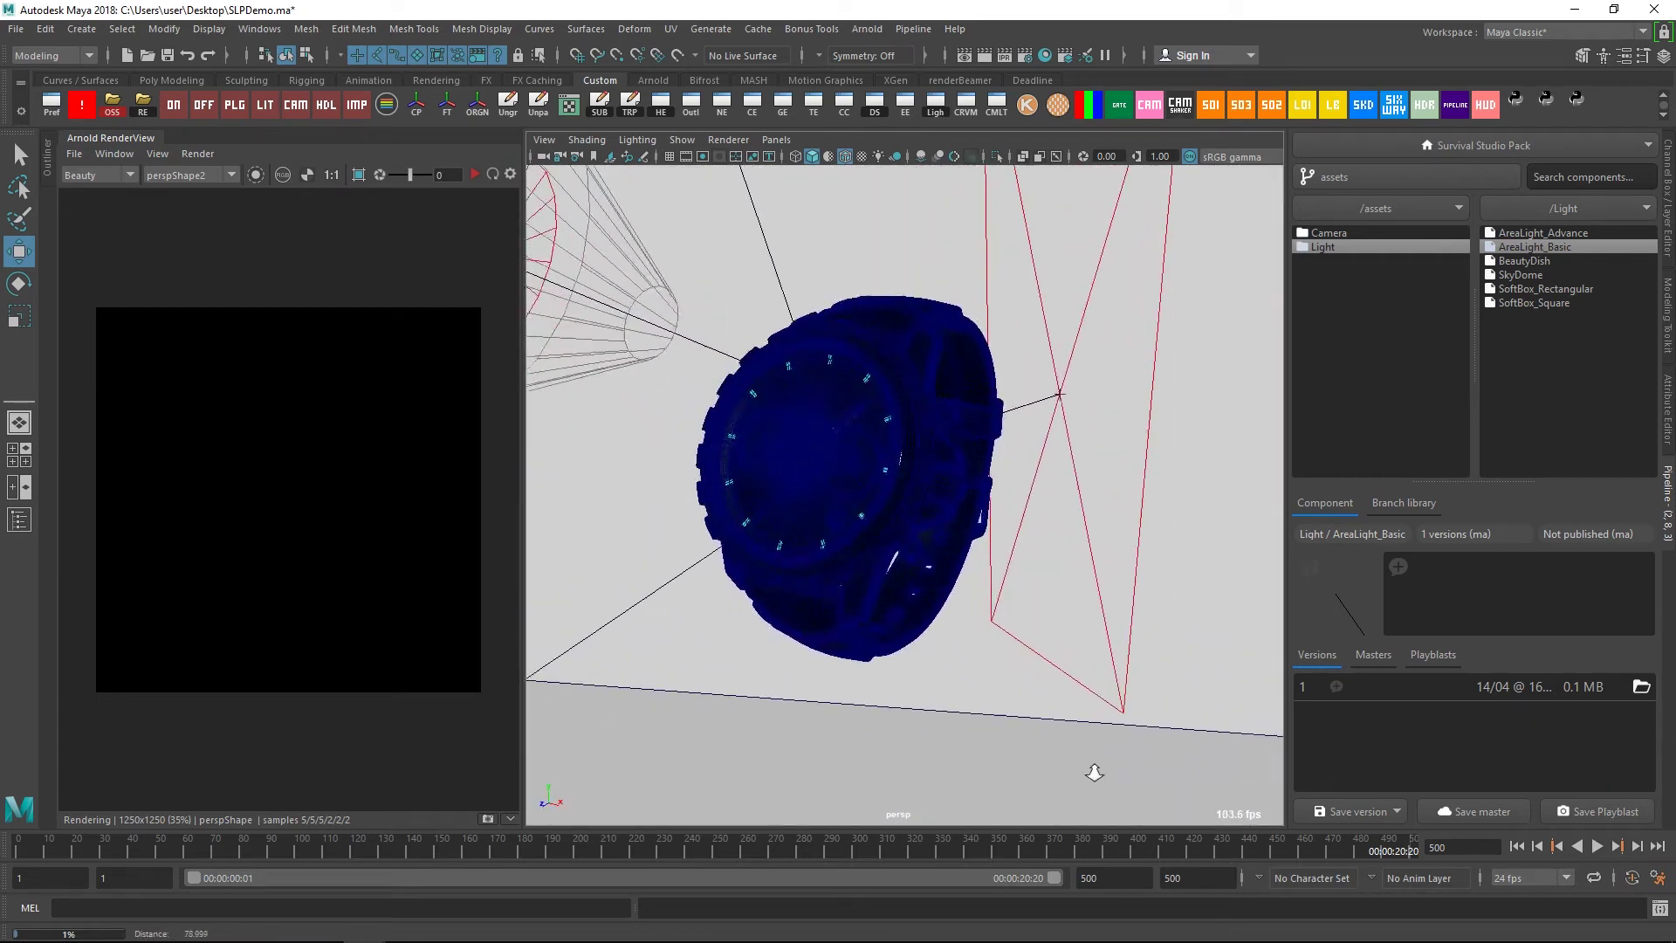
{"action": "left_click_drag", "start_coordinate": [1091, 774], "coordinate": [1159, 759], "text": "alt"}
{"action": "right_click_drag", "start_coordinate": [1159, 759], "coordinate": [909, 655], "text": "alt"}
{"action": "middle_click_drag", "start_coordinate": [909, 654], "coordinate": [897, 651], "text": "alt"}
{"action": "scroll", "coordinate": [896, 650], "scroll_direction": "down", "scroll_amount": 5}
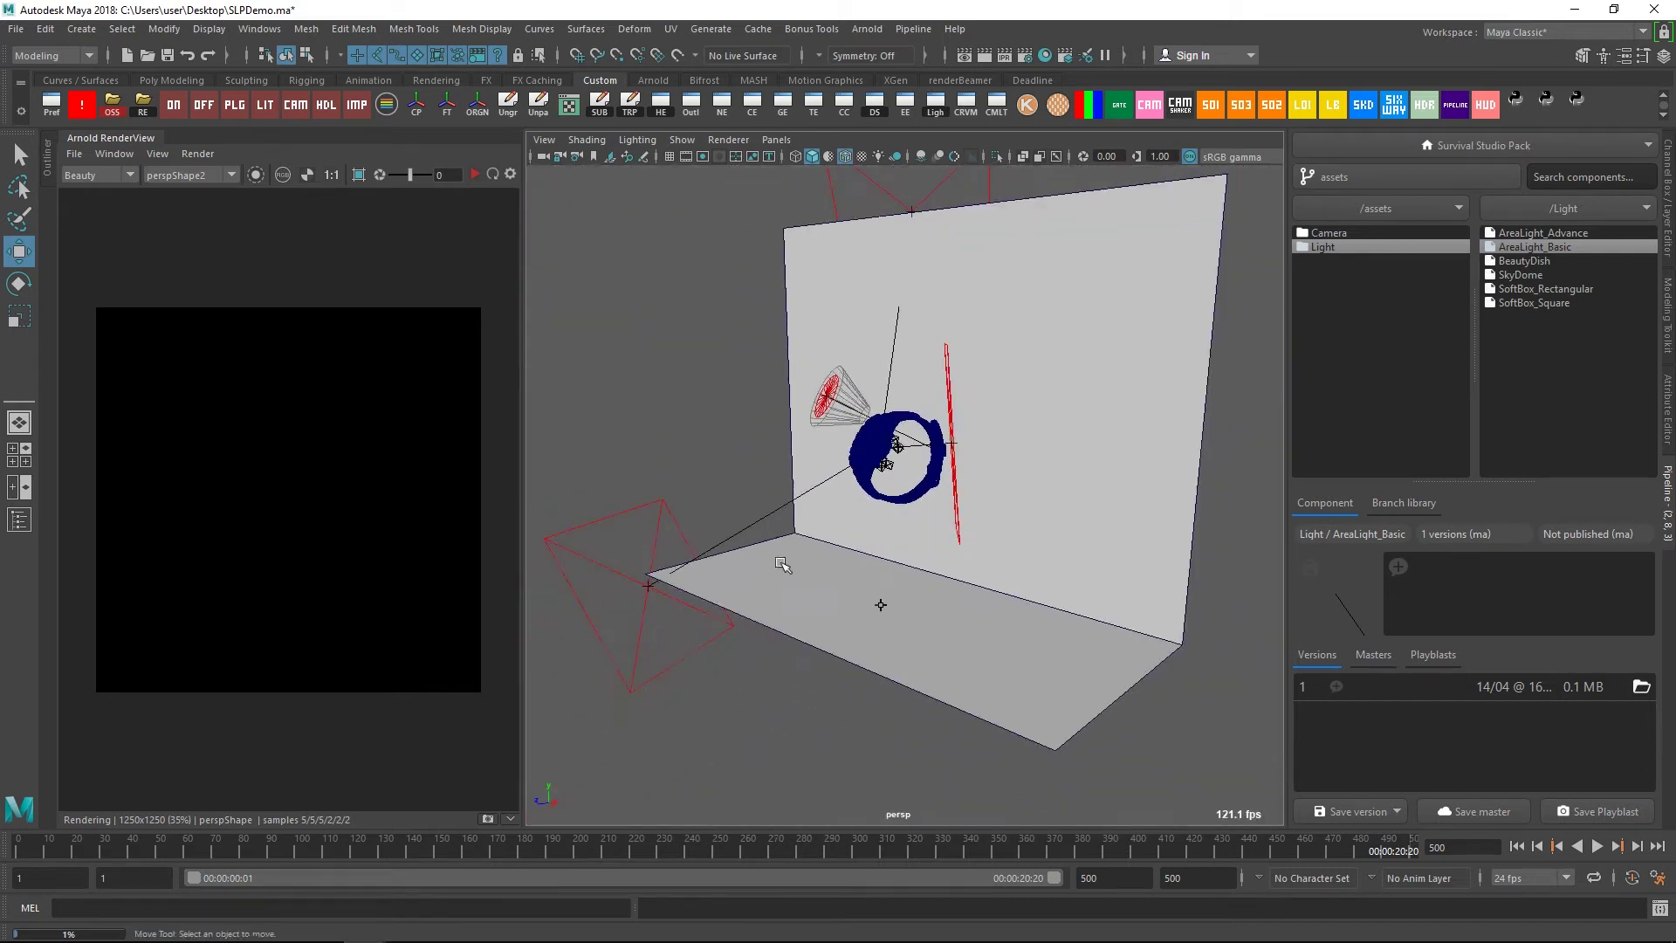
Select the studio backdrop and raise its Corner to 77, curving the floor-wall joint
{"action": "left_click", "coordinate": [908, 636]}
{"action": "key", "text": "ctrl+a"}
{"action": "key", "text": "ctrl+a"}
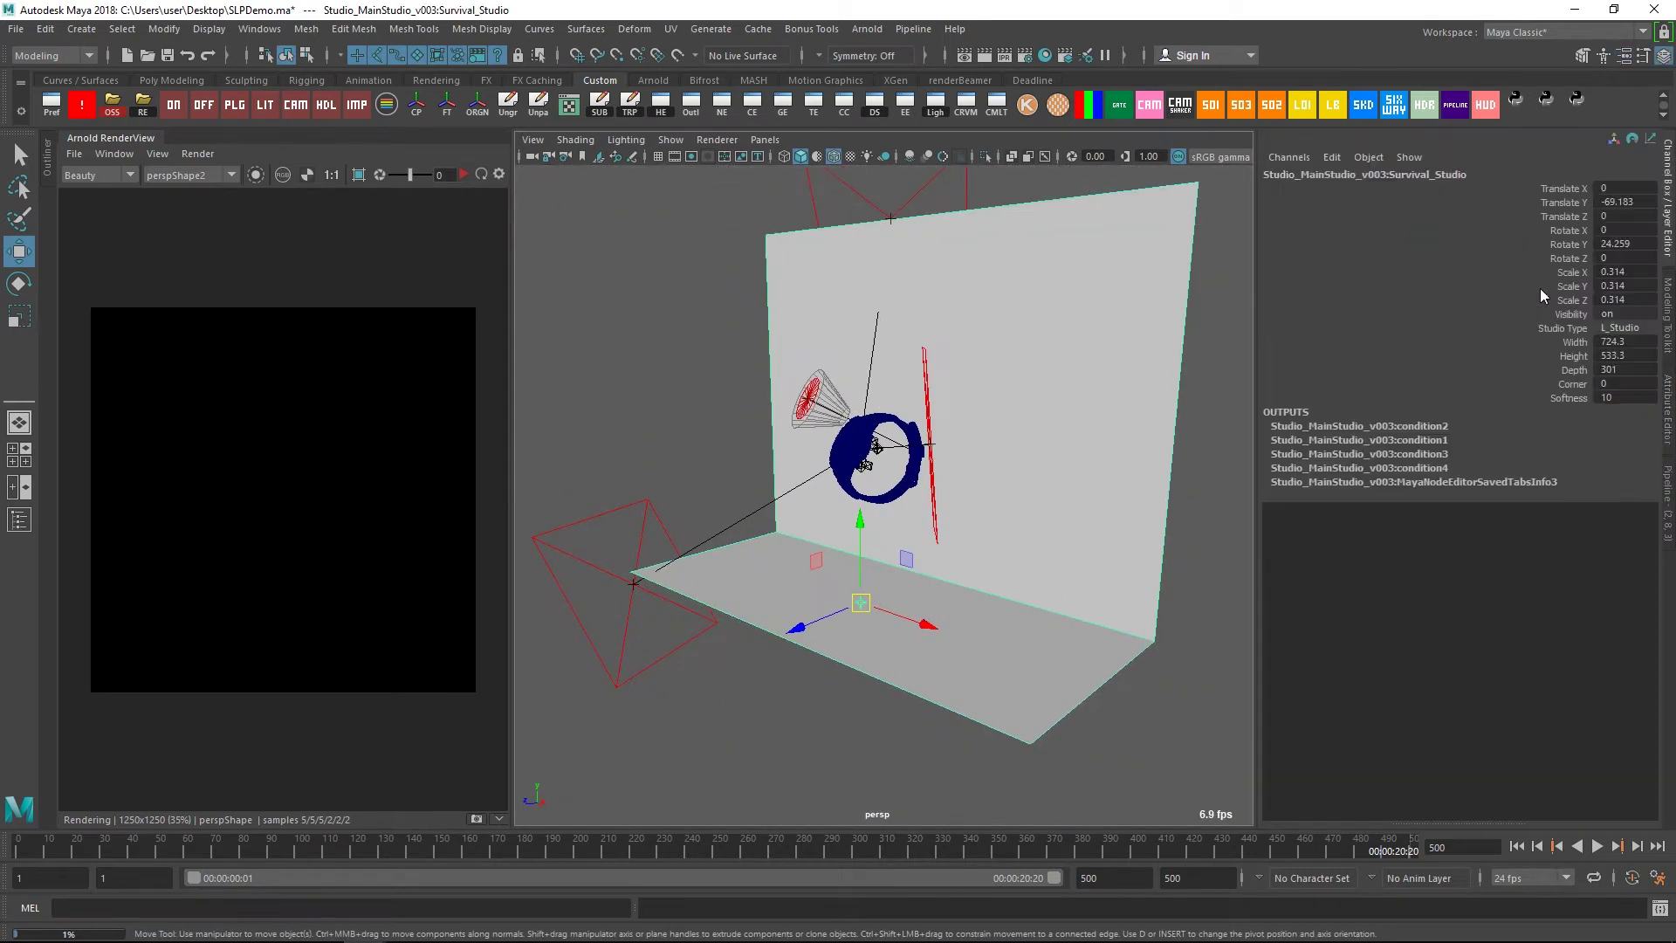
{"action": "left_click", "coordinate": [1560, 385]}
{"action": "middle_click_drag", "start_coordinate": [1111, 463], "coordinate": [1177, 436]}
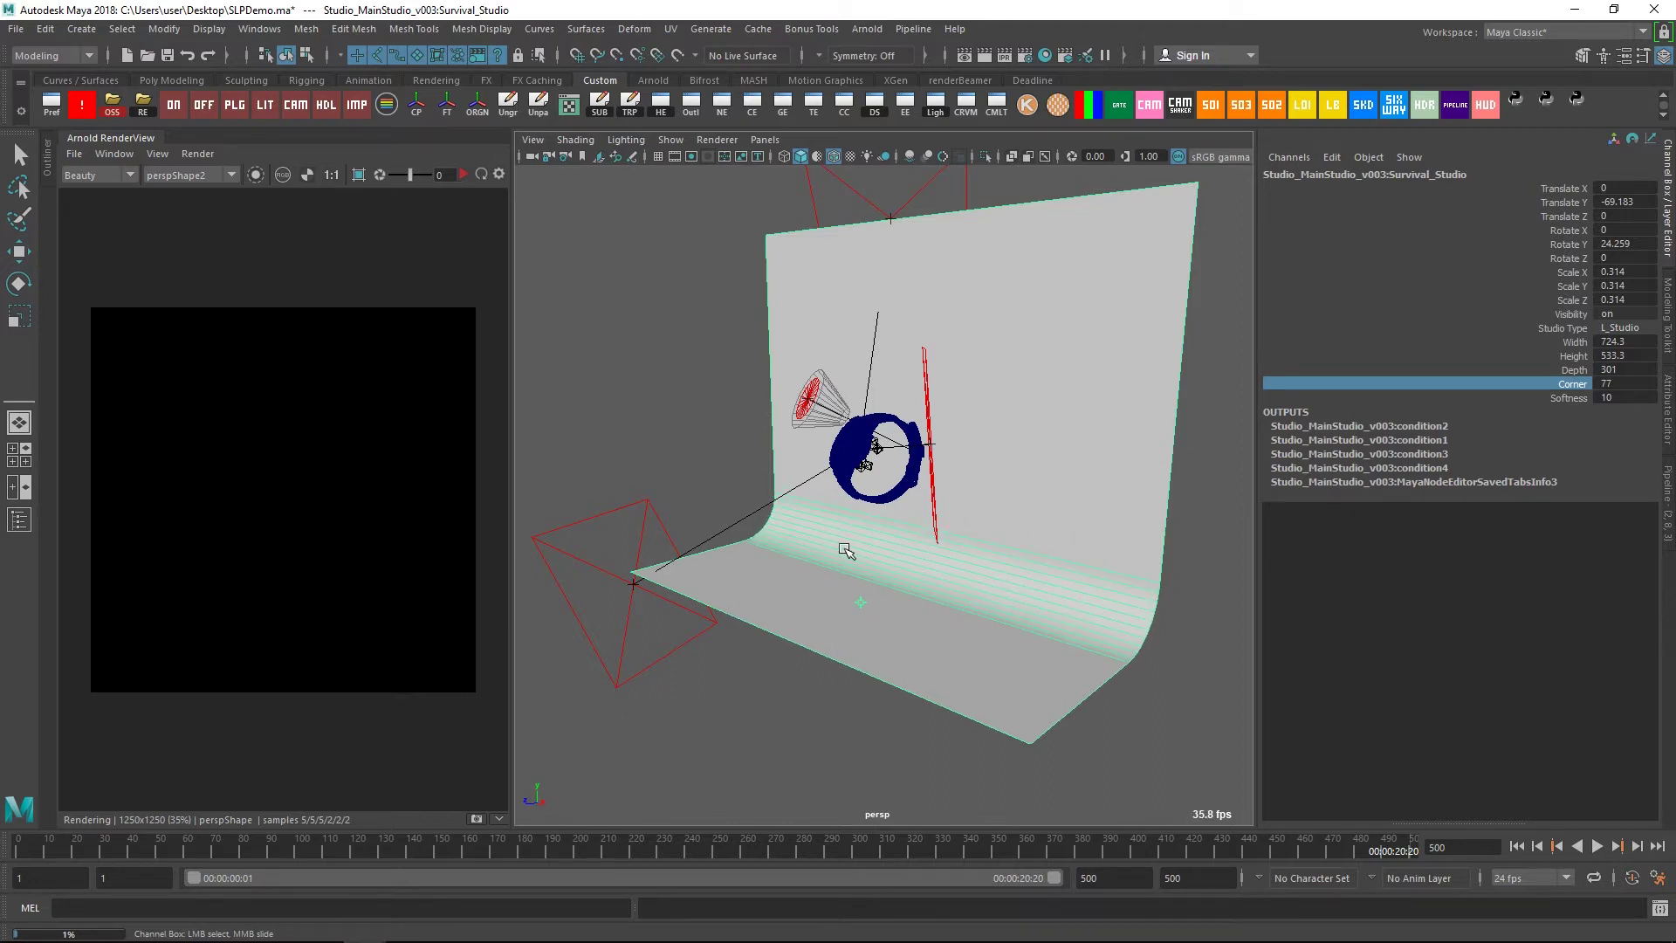
{"action": "left_click_drag", "start_coordinate": [908, 548], "coordinate": [563, 224], "text": "alt"}
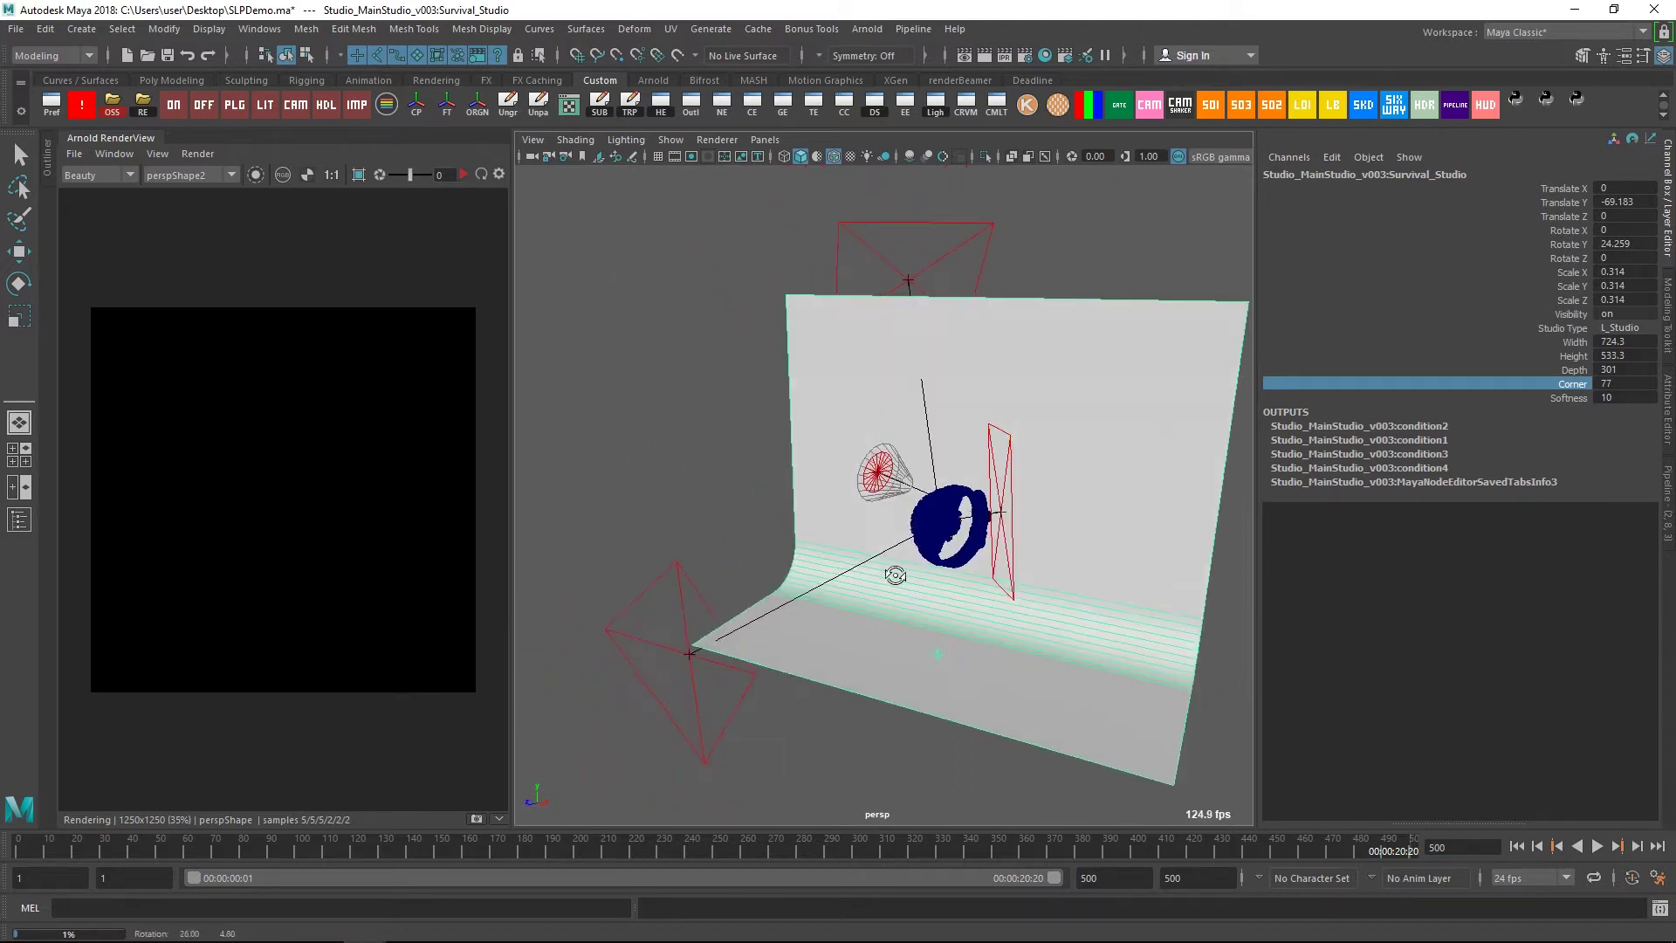
{"action": "left_click_drag", "start_coordinate": [800, 714], "coordinate": [800, 712]}
{"action": "key", "text": "w"}
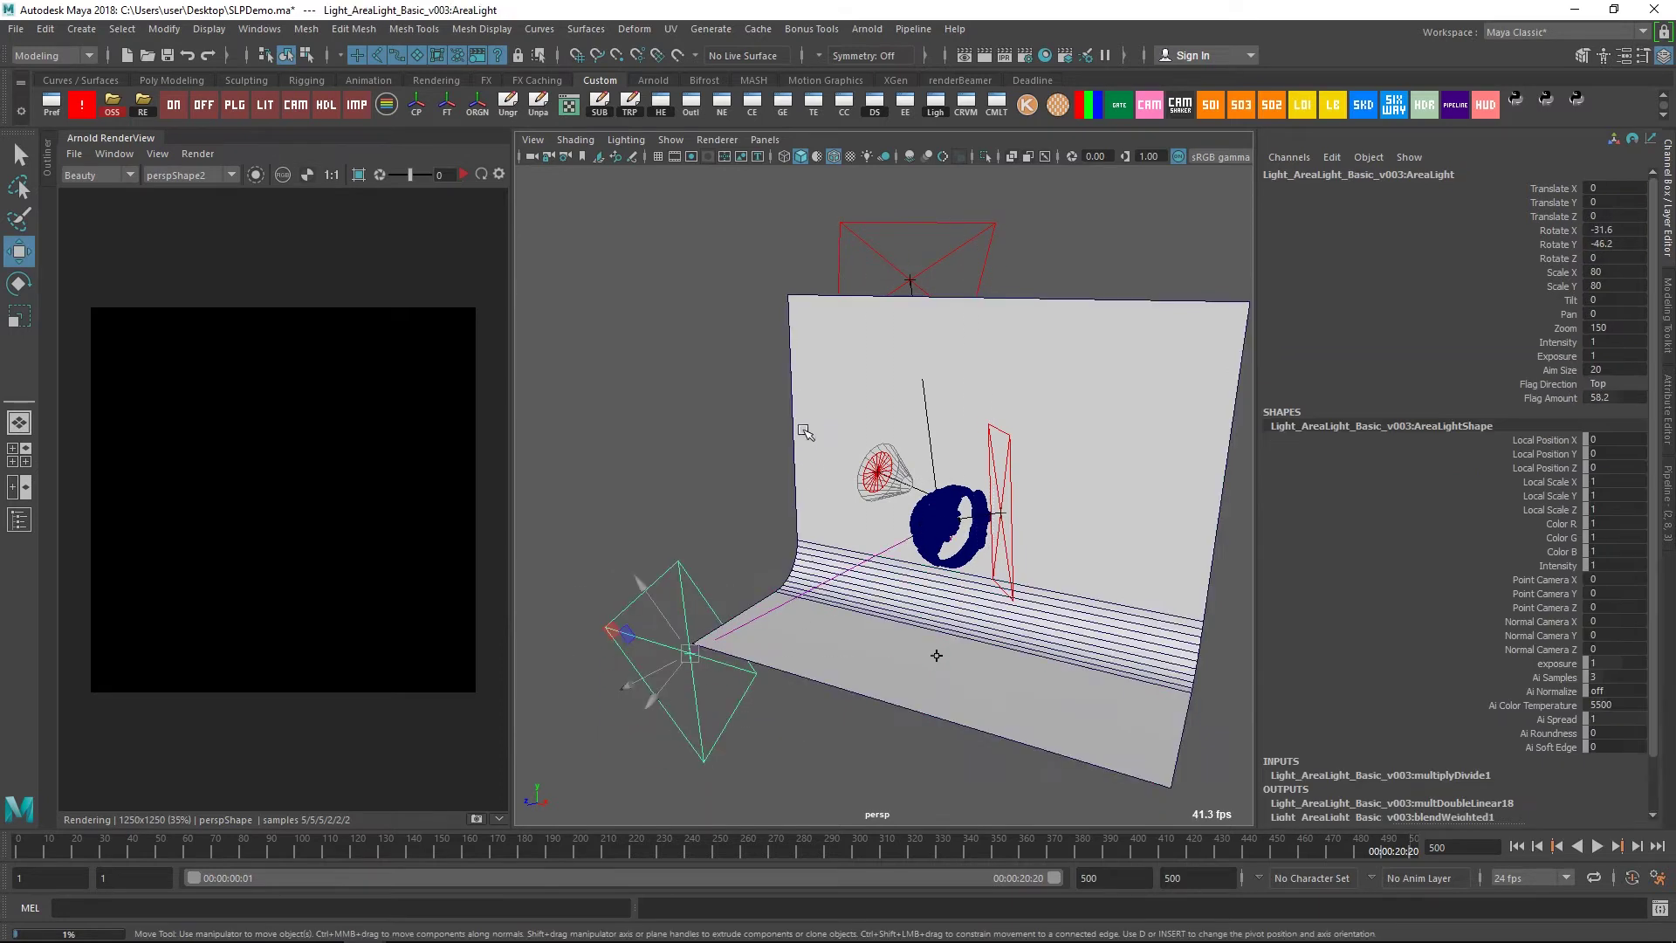
{"action": "left_click", "coordinate": [888, 485]}
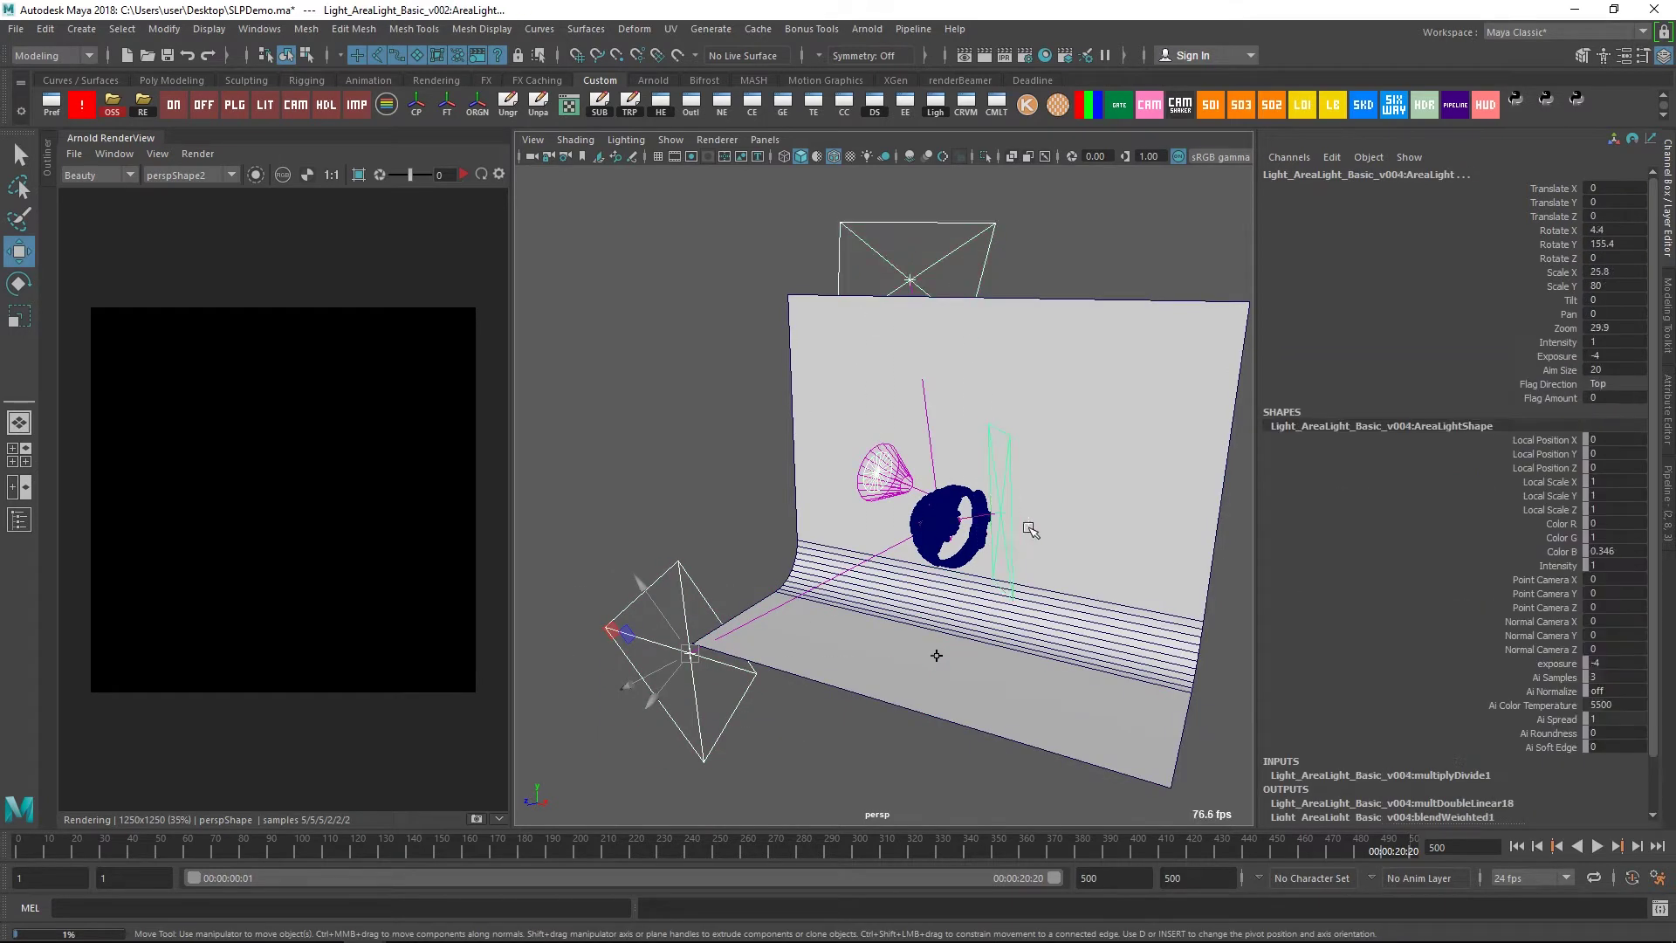
{"action": "mouse_move", "coordinate": [1011, 556]}
{"action": "left_mouse_down", "text": "alt"}
{"action": "mouse_move", "coordinate": [966, 554]}
{"action": "mouse_move", "coordinate": [1063, 547]}
{"action": "mouse_move", "coordinate": [977, 520]}
{"action": "mouse_move", "coordinate": [1012, 524]}
{"action": "left_mouse_up", "text": "alt"}
{"action": "left_click", "coordinate": [1558, 244]}
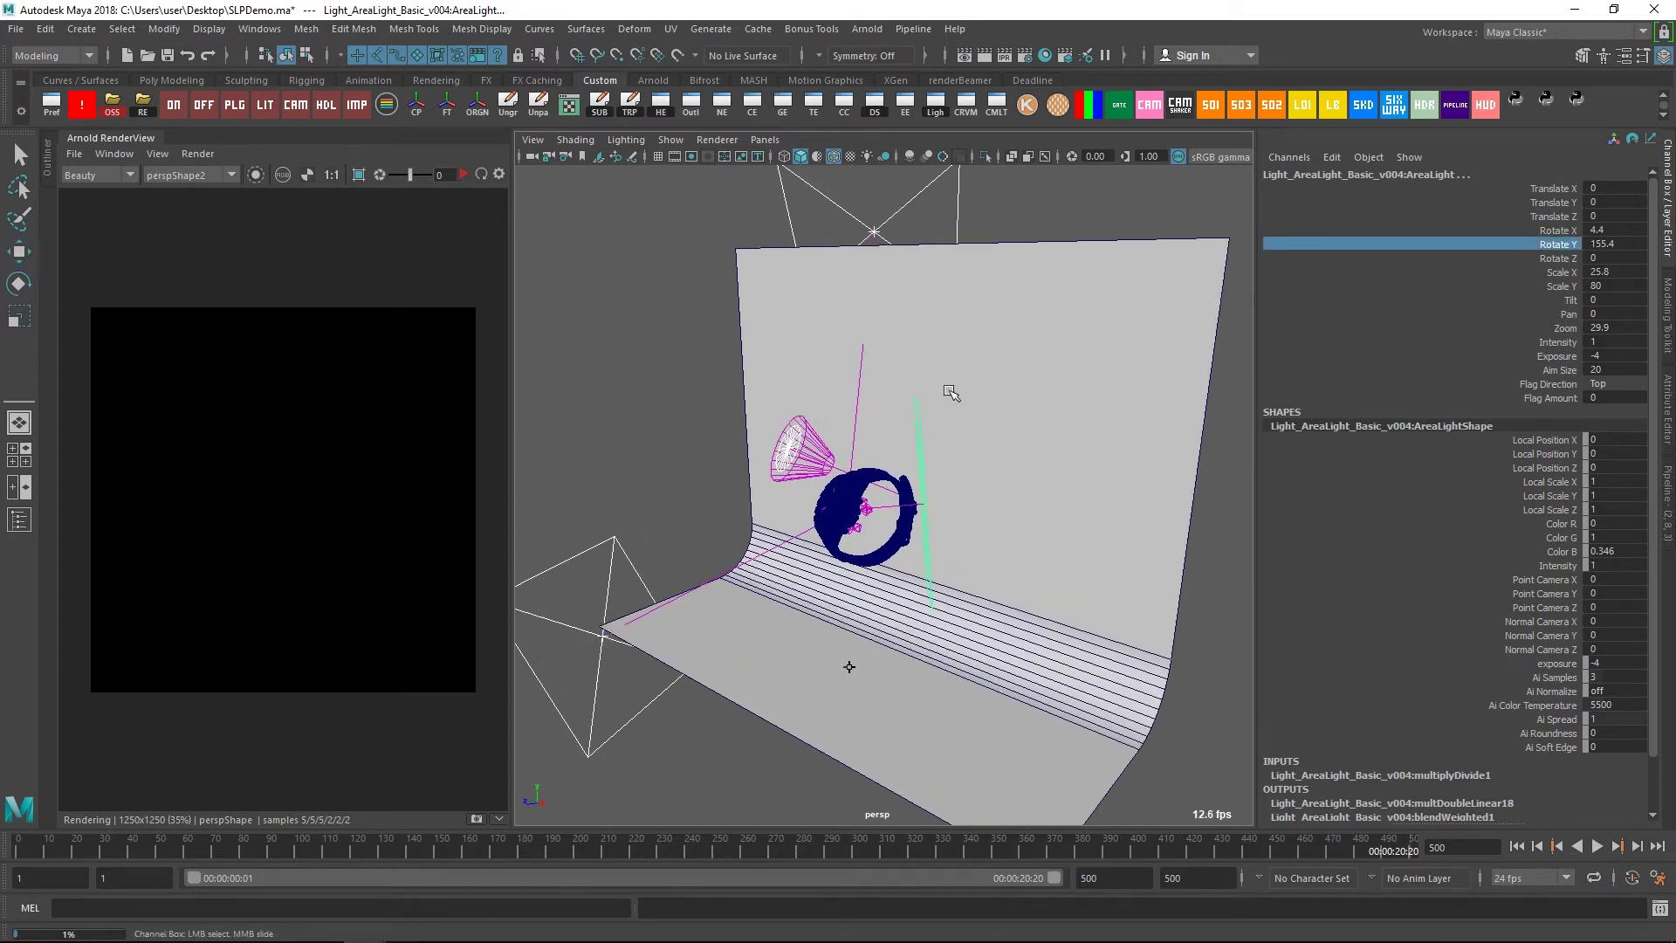
{"action": "mouse_move", "coordinate": [954, 385]}
{"action": "middle_mouse_down"}
{"action": "mouse_move", "coordinate": [1182, 397]}
{"action": "mouse_move", "coordinate": [1147, 422]}
{"action": "middle_mouse_up"}
{"action": "key", "text": "ctrl+z"}
{"action": "key", "text": "ctrl+z"}
{"action": "key", "text": "ctrl+z"}
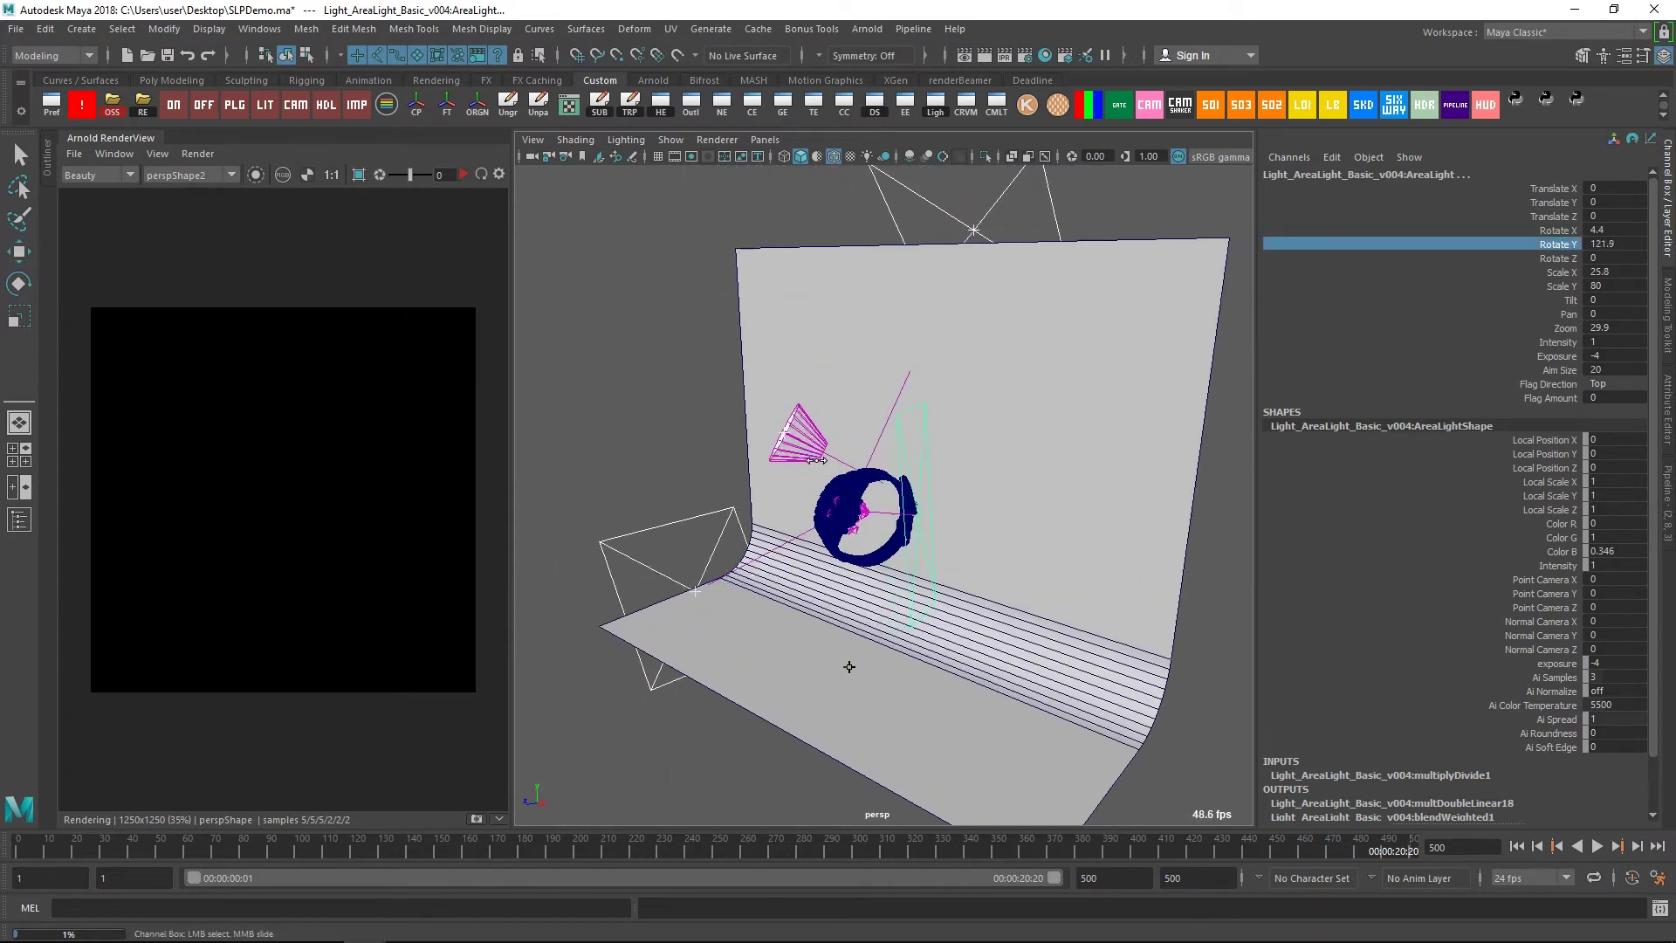
{"action": "key", "text": "ctrl+z"}
{"action": "key", "text": "w"}
{"action": "left_click", "coordinate": [687, 533]}
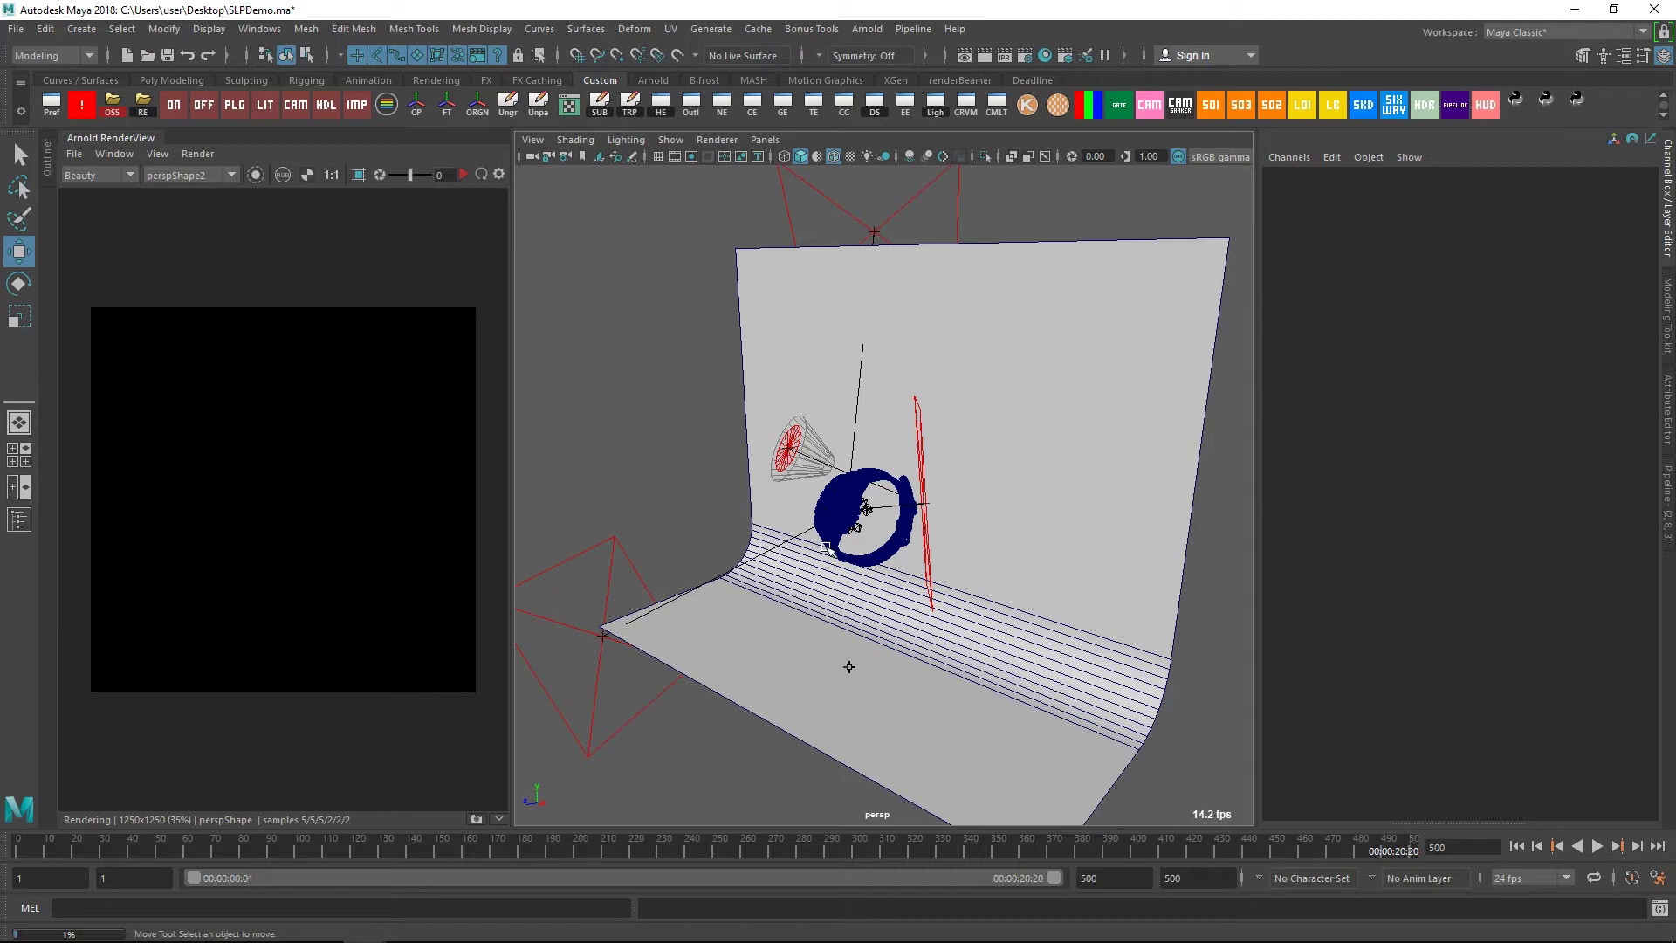
{"action": "scroll", "coordinate": [826, 548], "scroll_direction": "up", "scroll_amount": 1}
Zoom in and render the watch from perspShape2 in Arnold RenderView at 50% test resolution (500x500)
{"action": "scroll", "coordinate": [829, 552], "scroll_direction": "up", "scroll_amount": 3}
{"action": "scroll", "coordinate": [836, 557], "scroll_direction": "up", "scroll_amount": 2}
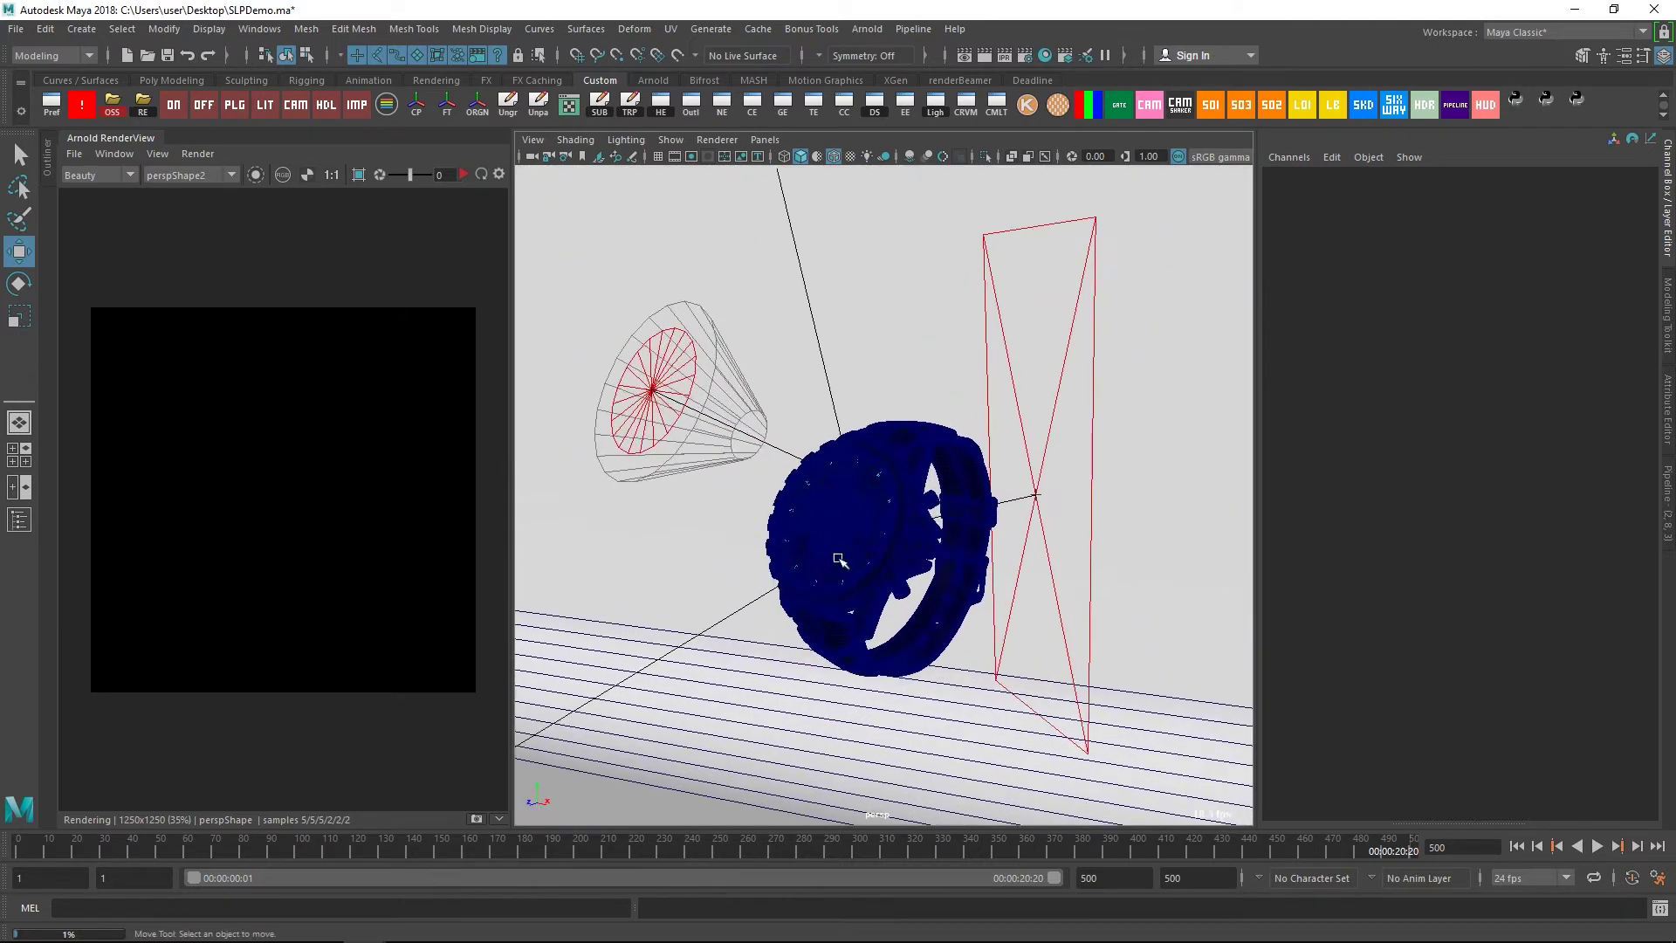
{"action": "scroll", "coordinate": [851, 537], "scroll_direction": "up", "scroll_amount": 2}
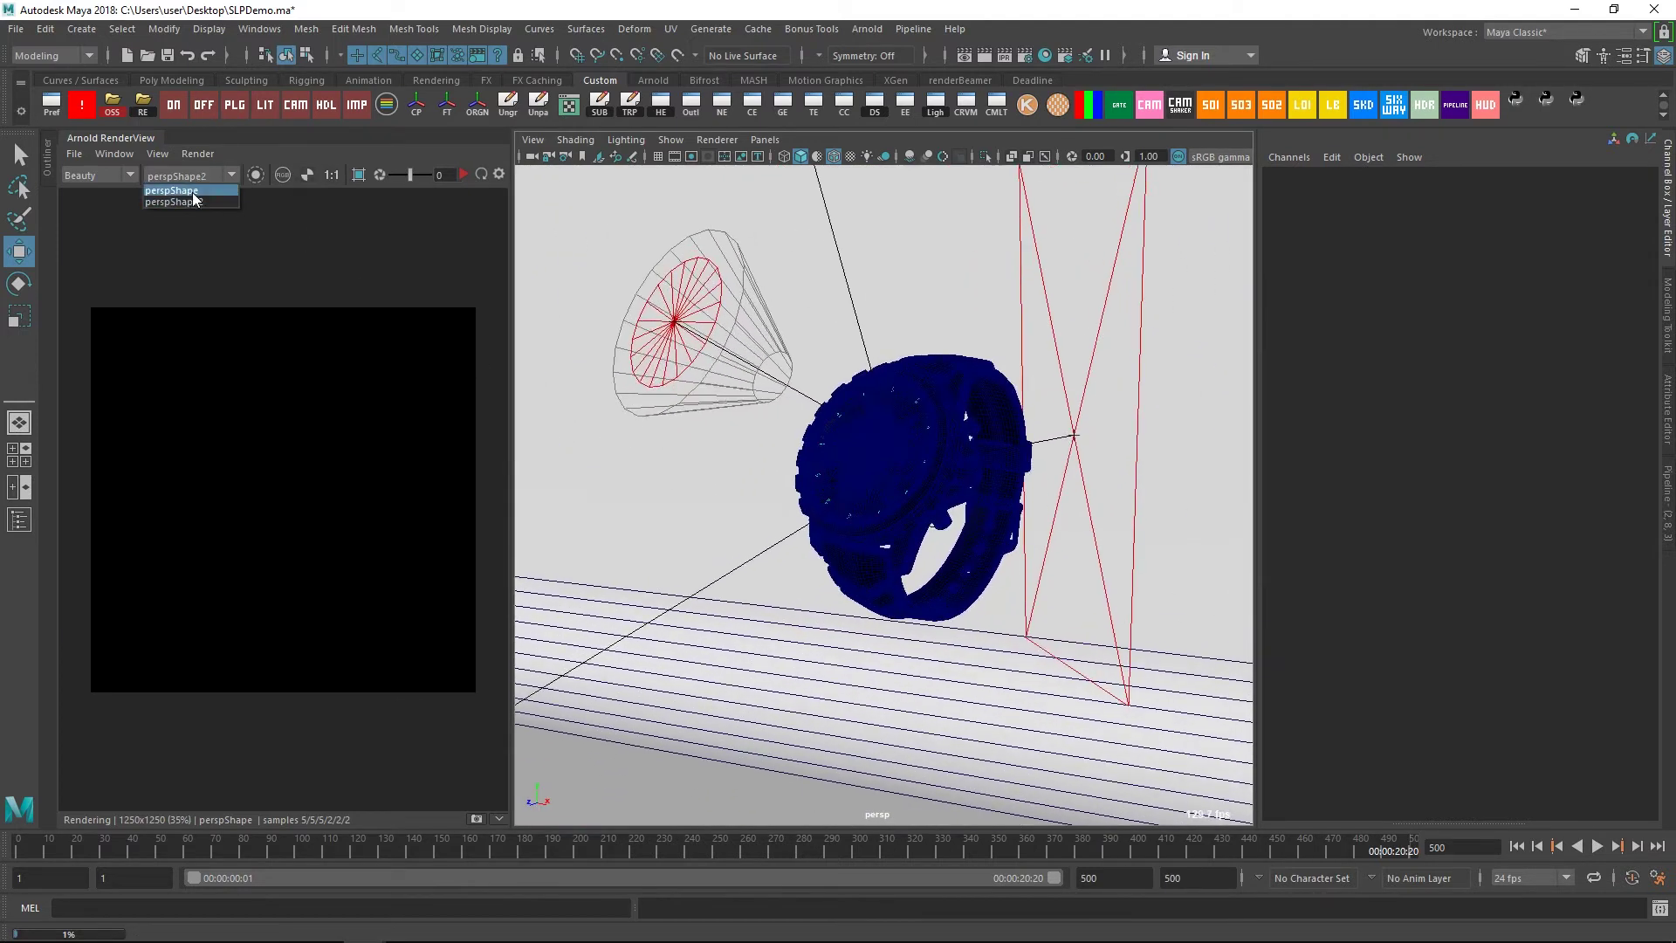
{"action": "left_click", "coordinate": [462, 175]}
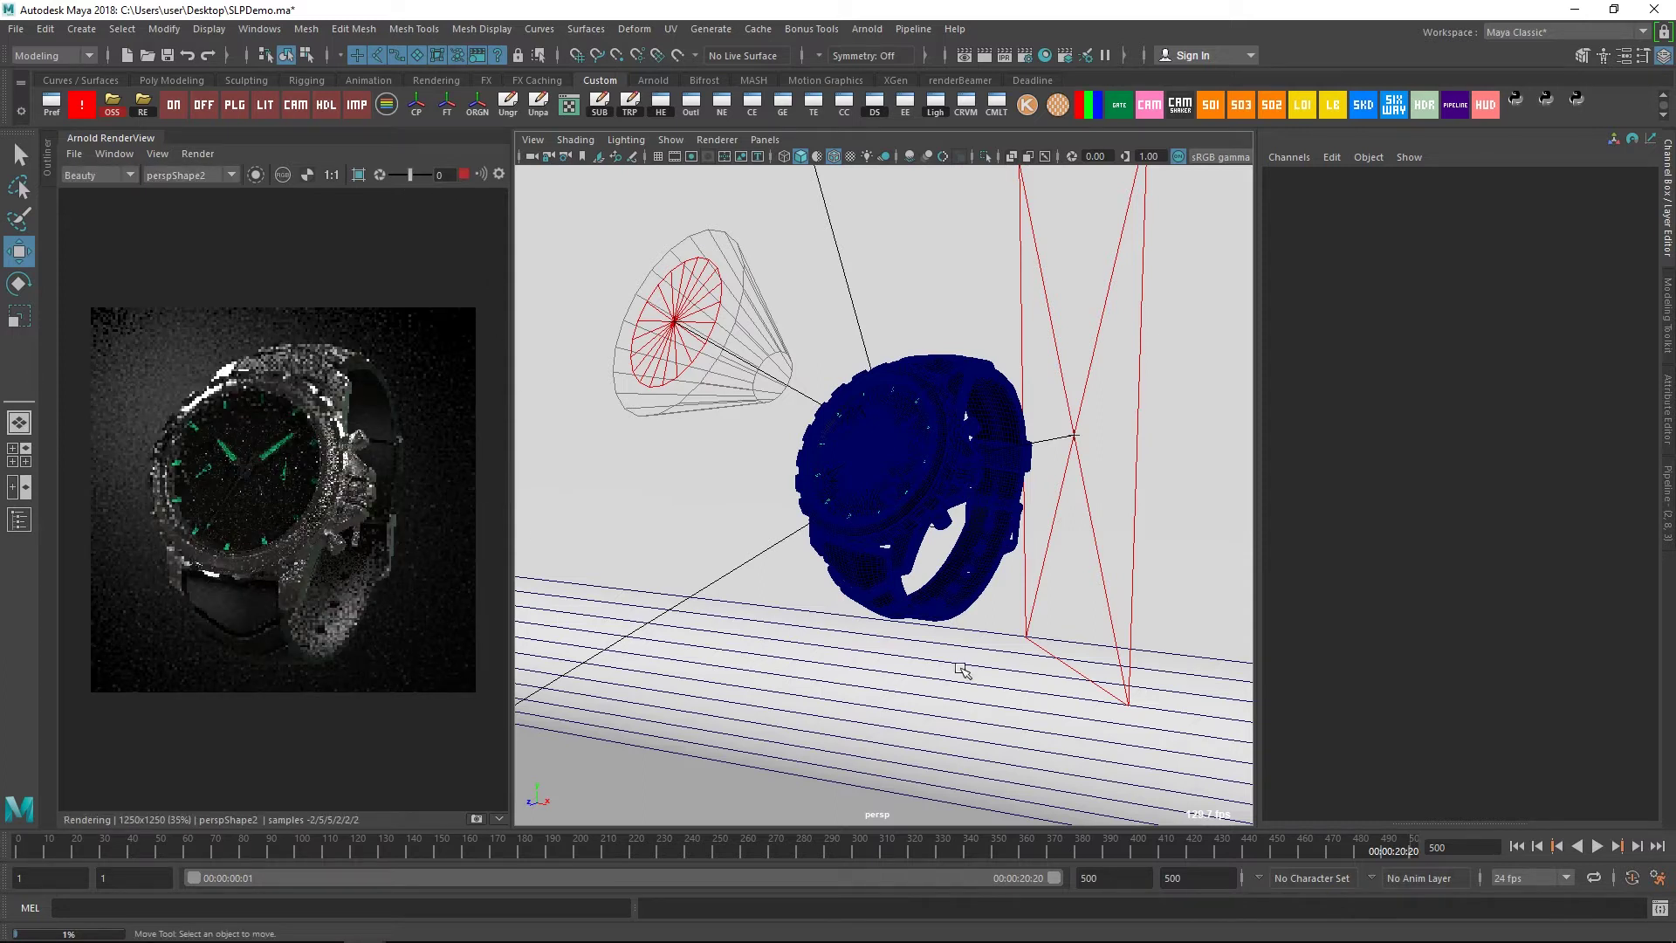
{"action": "left_click", "coordinate": [158, 154]}
{"action": "mouse_move", "coordinate": [197, 319]}
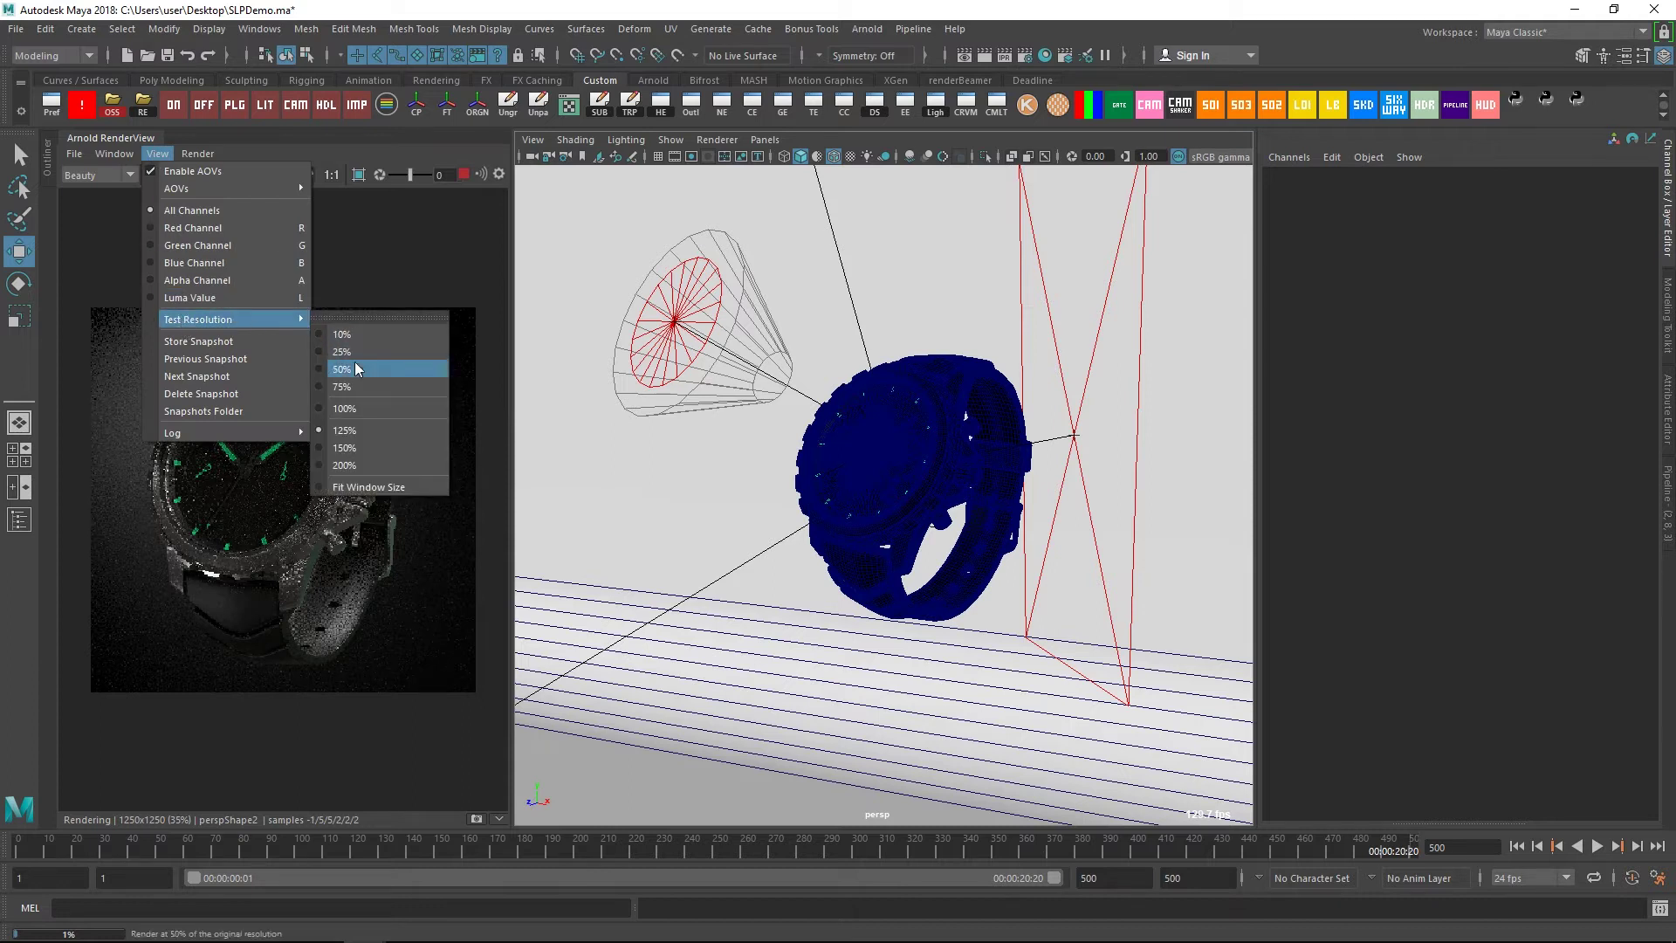
{"action": "left_click", "coordinate": [356, 369]}
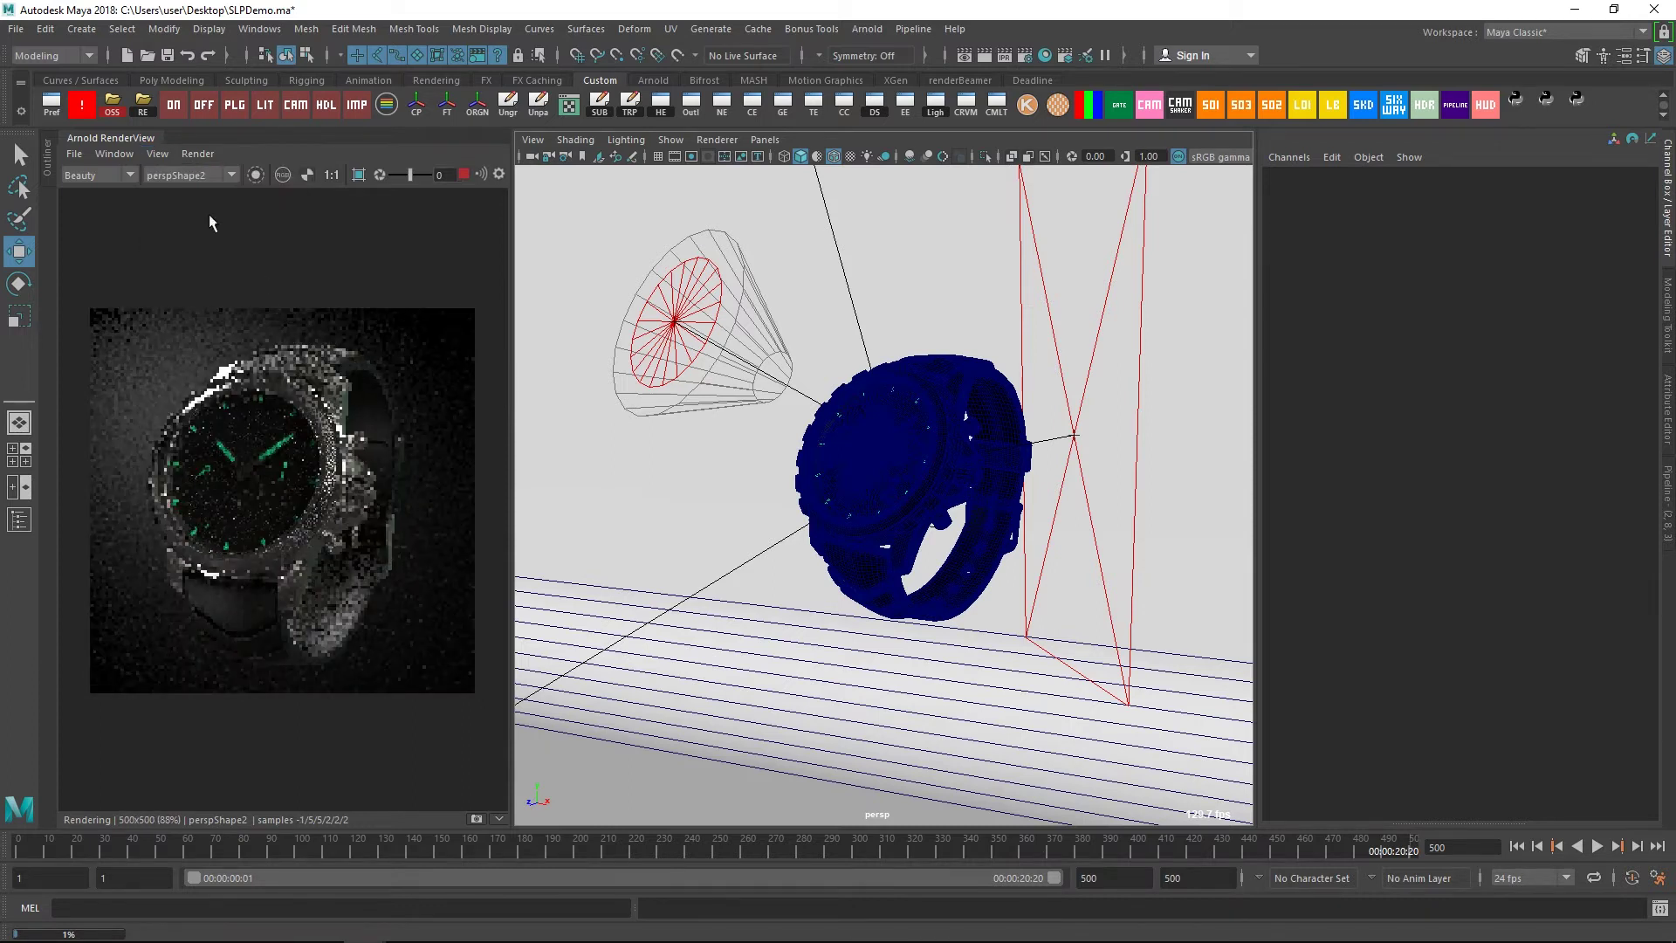
{"action": "left_click", "coordinate": [157, 154]}
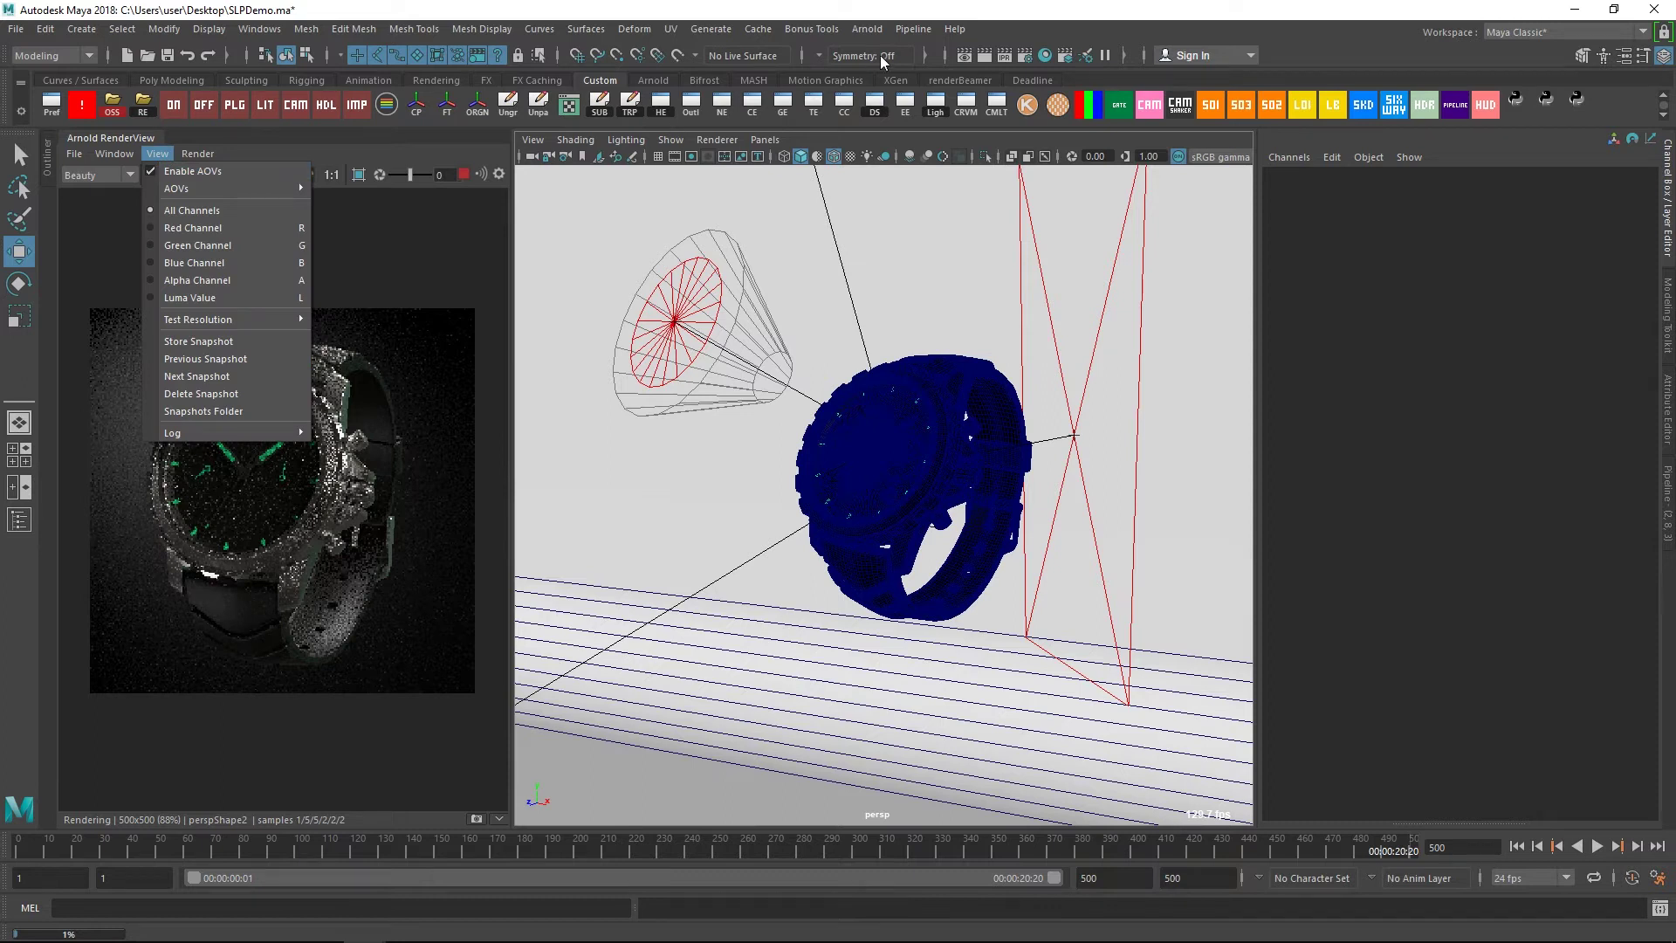
Lower the Arnold Diffuse and Specular samples to 3 in Render Settings
{"action": "left_click", "coordinate": [1009, 54]}
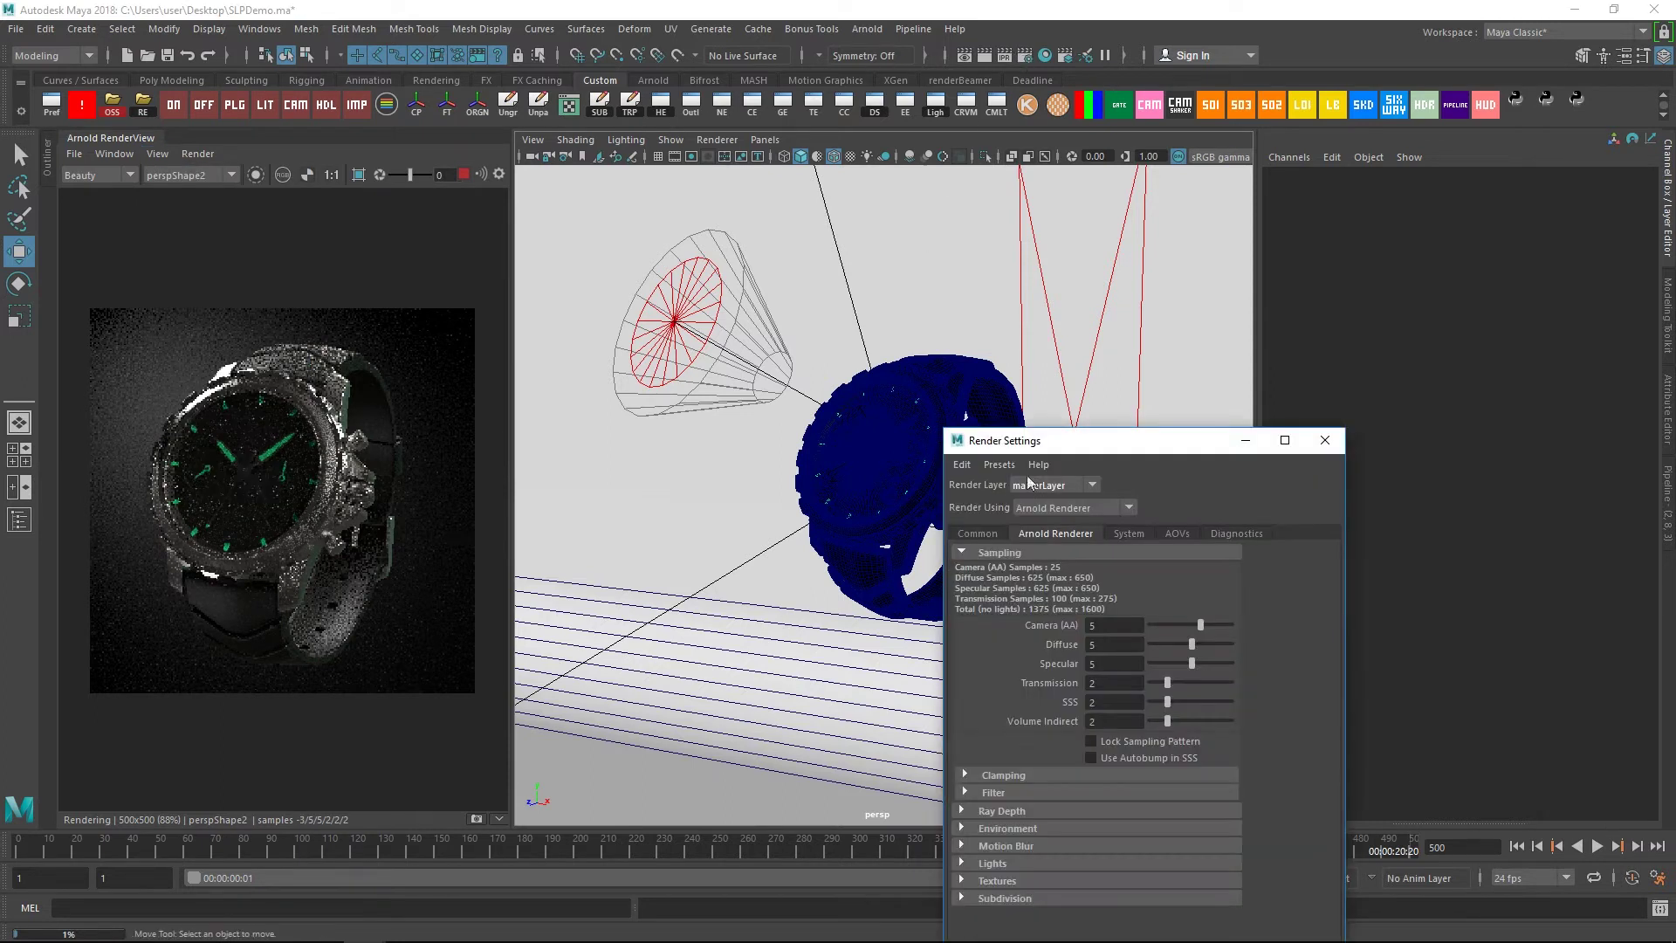
{"action": "double_click", "coordinate": [1105, 644]}
{"action": "type", "text": "3"}
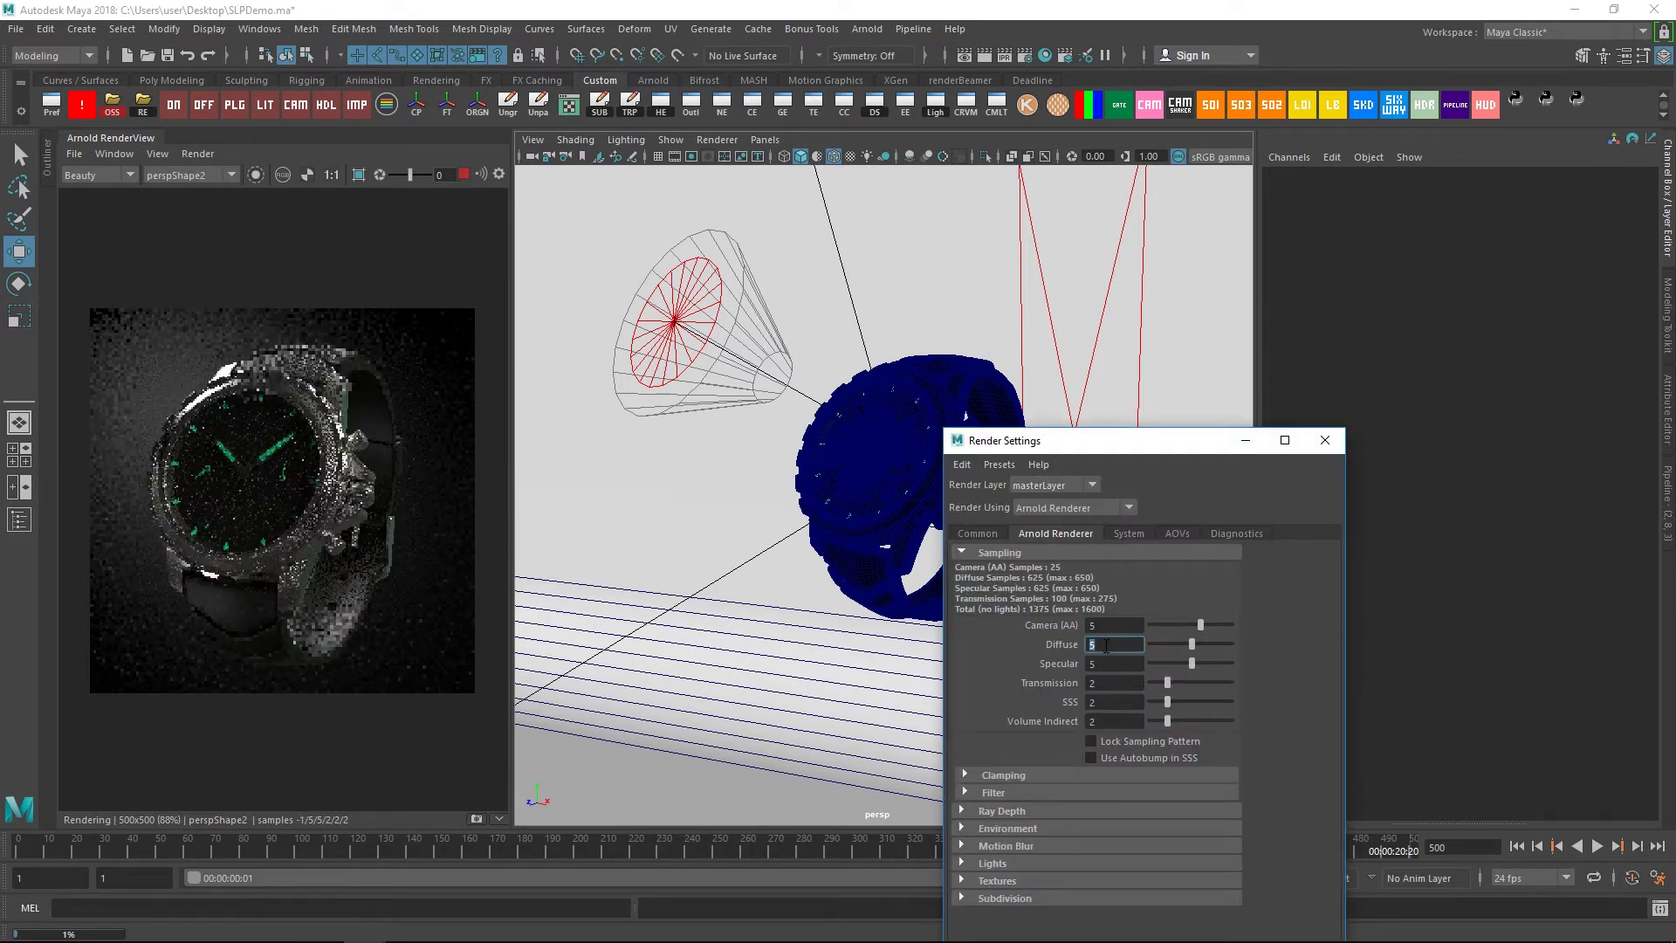
{"action": "key", "text": "Tab"}
{"action": "type", "text": "3"}
{"action": "key", "text": "Return"}
Close Render Settings, view the render at 1:1, and show the Survival Studio Pack panel
{"action": "left_click", "coordinate": [1325, 440]}
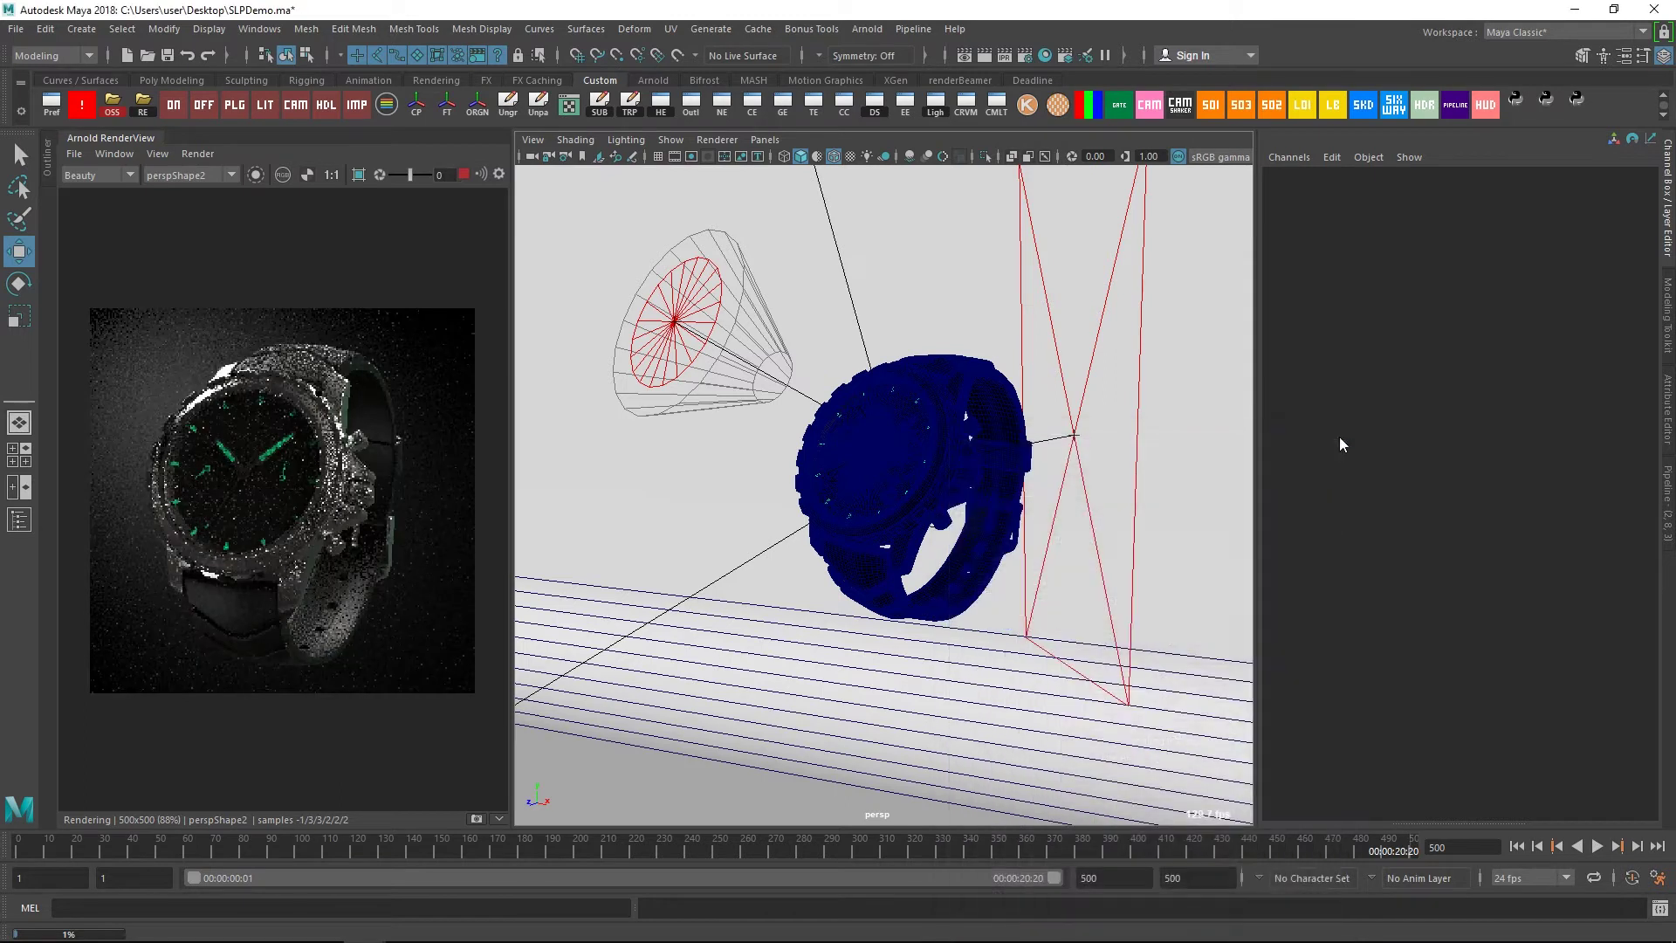
{"action": "left_click", "coordinate": [328, 176]}
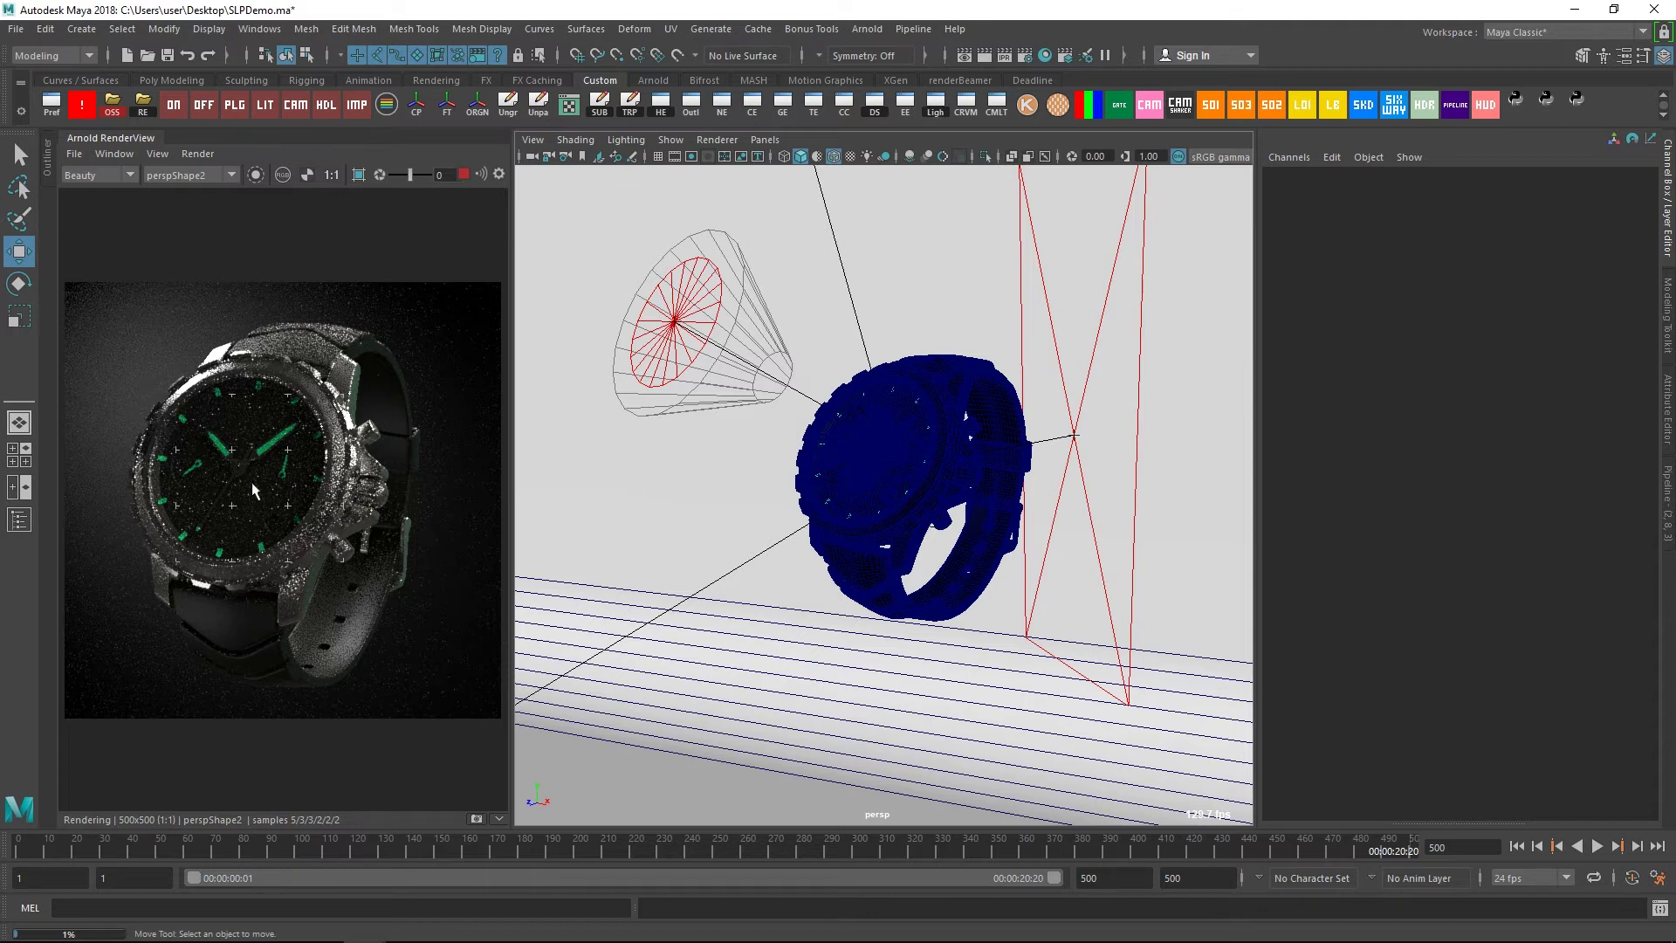
{"action": "left_click", "coordinate": [1665, 494]}
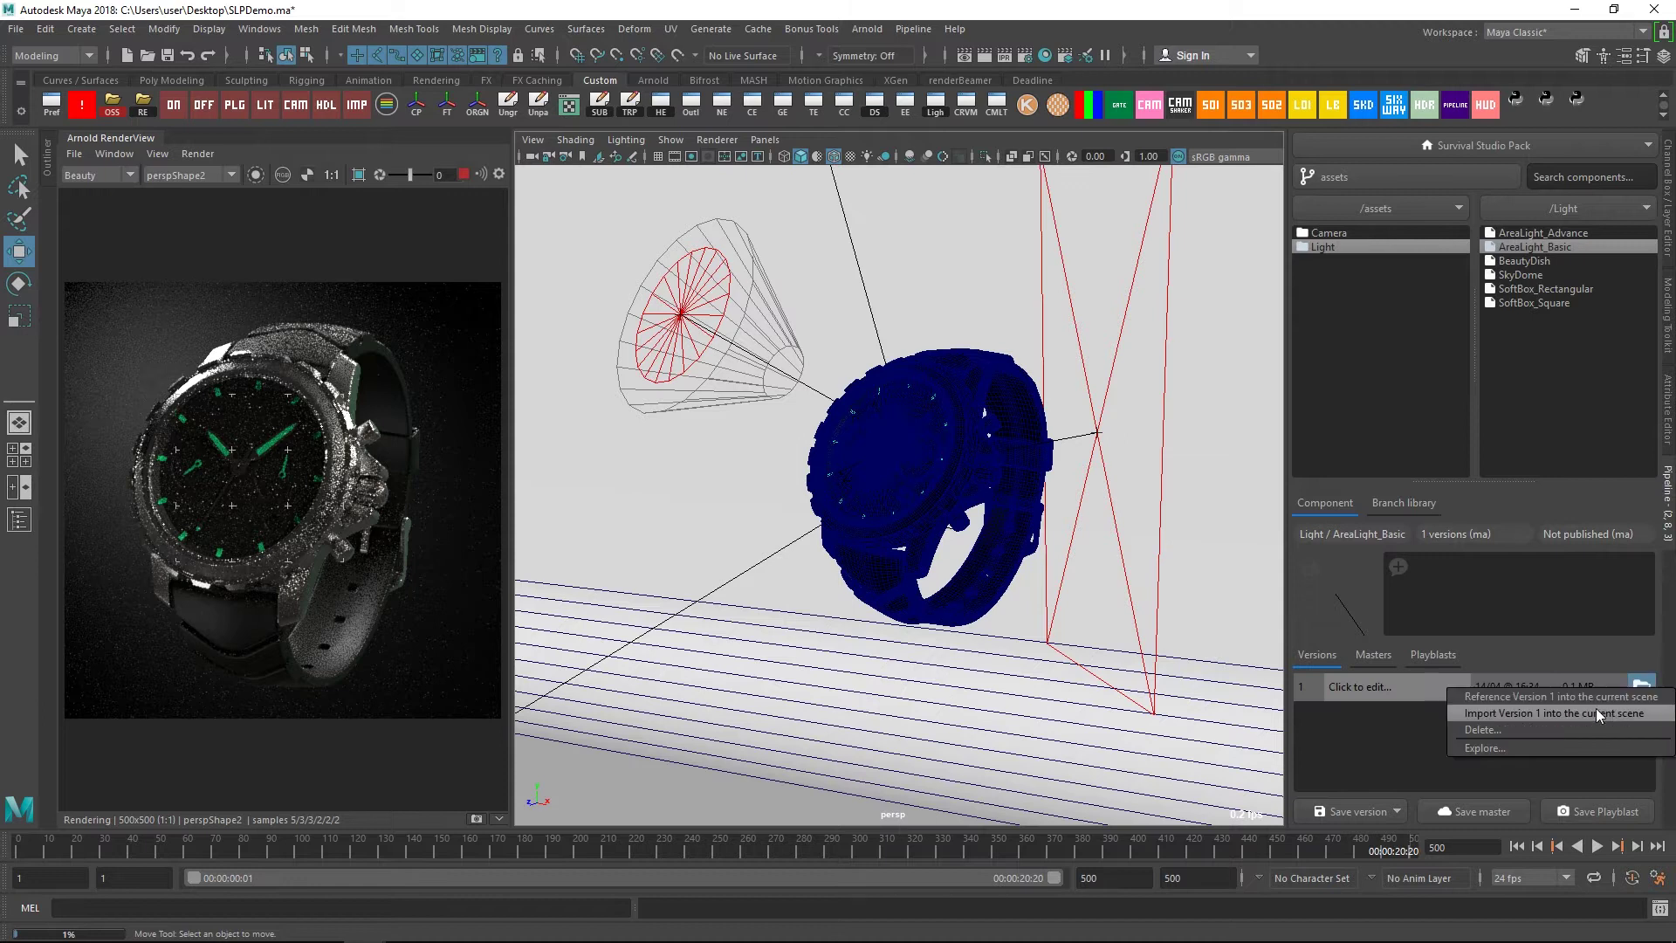
Import the AreaLight_Basic light from the pack and select it above the backdrop
{"action": "left_click", "coordinate": [1641, 686]}
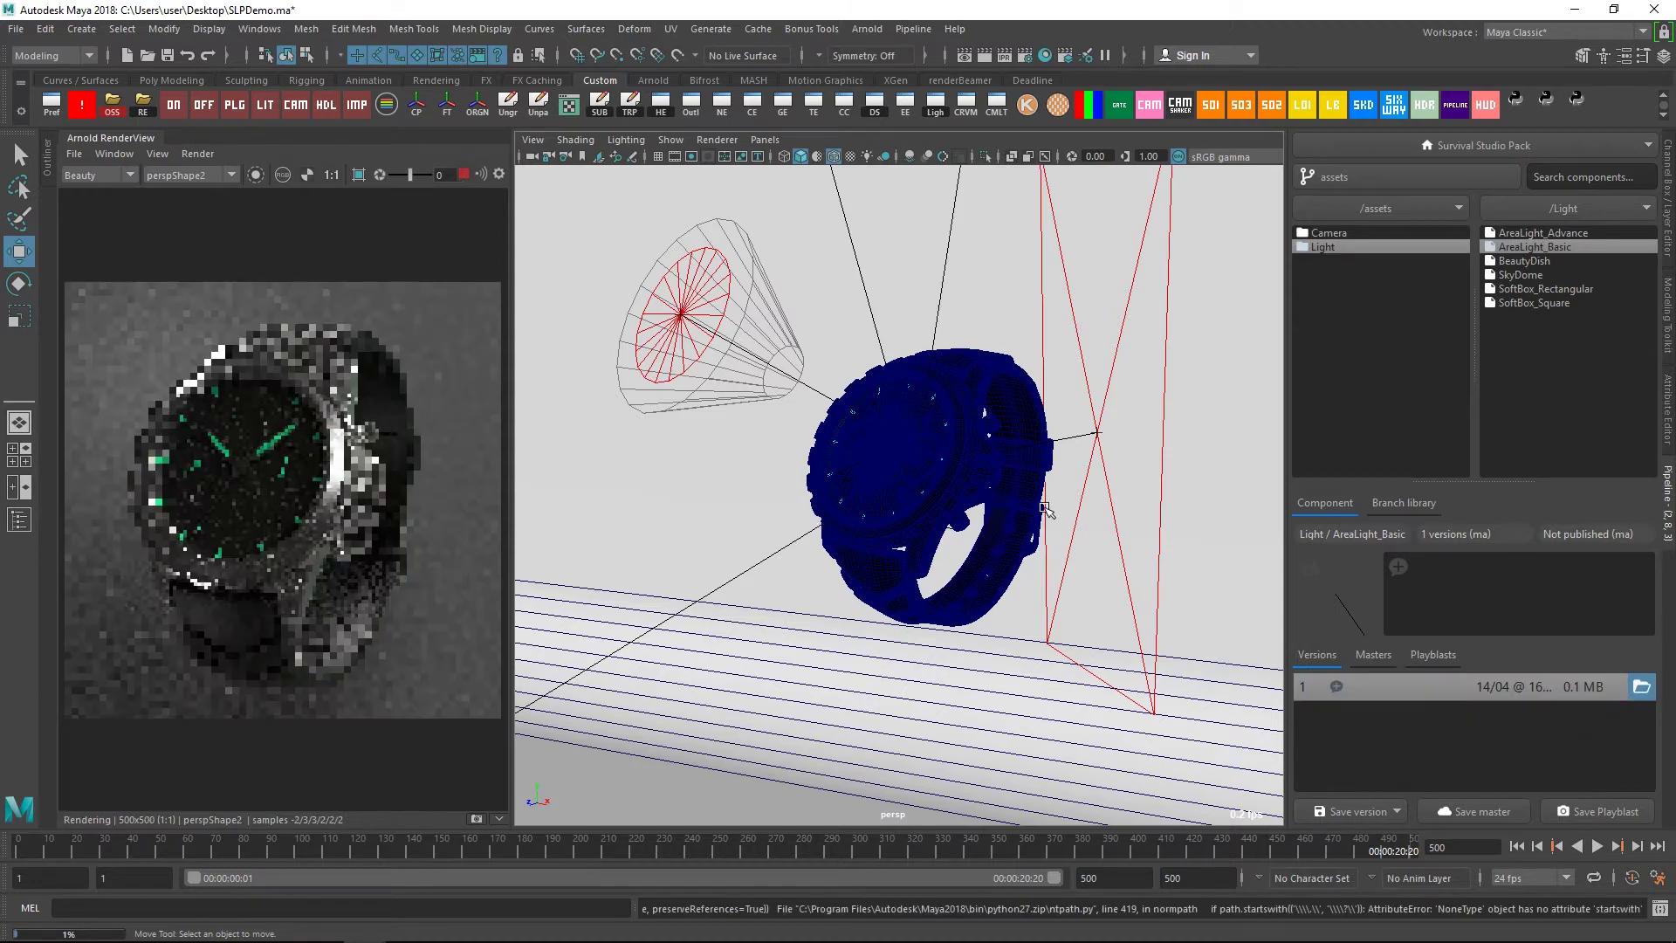
{"action": "right_click_drag", "start_coordinate": [1046, 509], "coordinate": [779, 296], "text": "alt"}
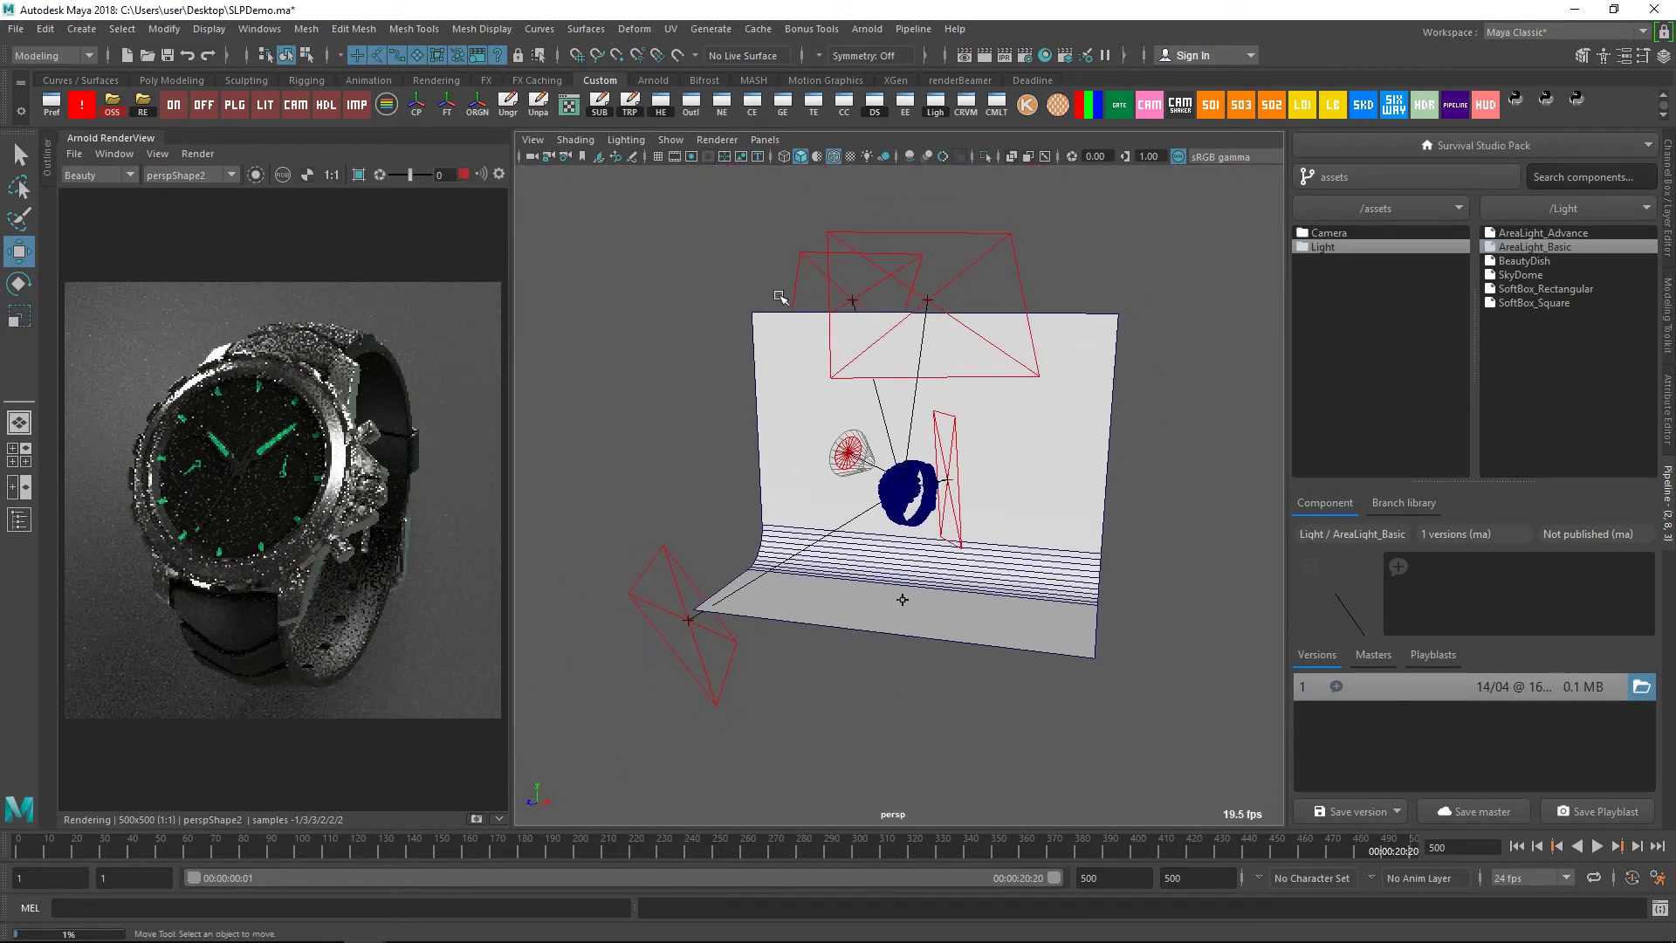
{"action": "left_click", "coordinate": [926, 303]}
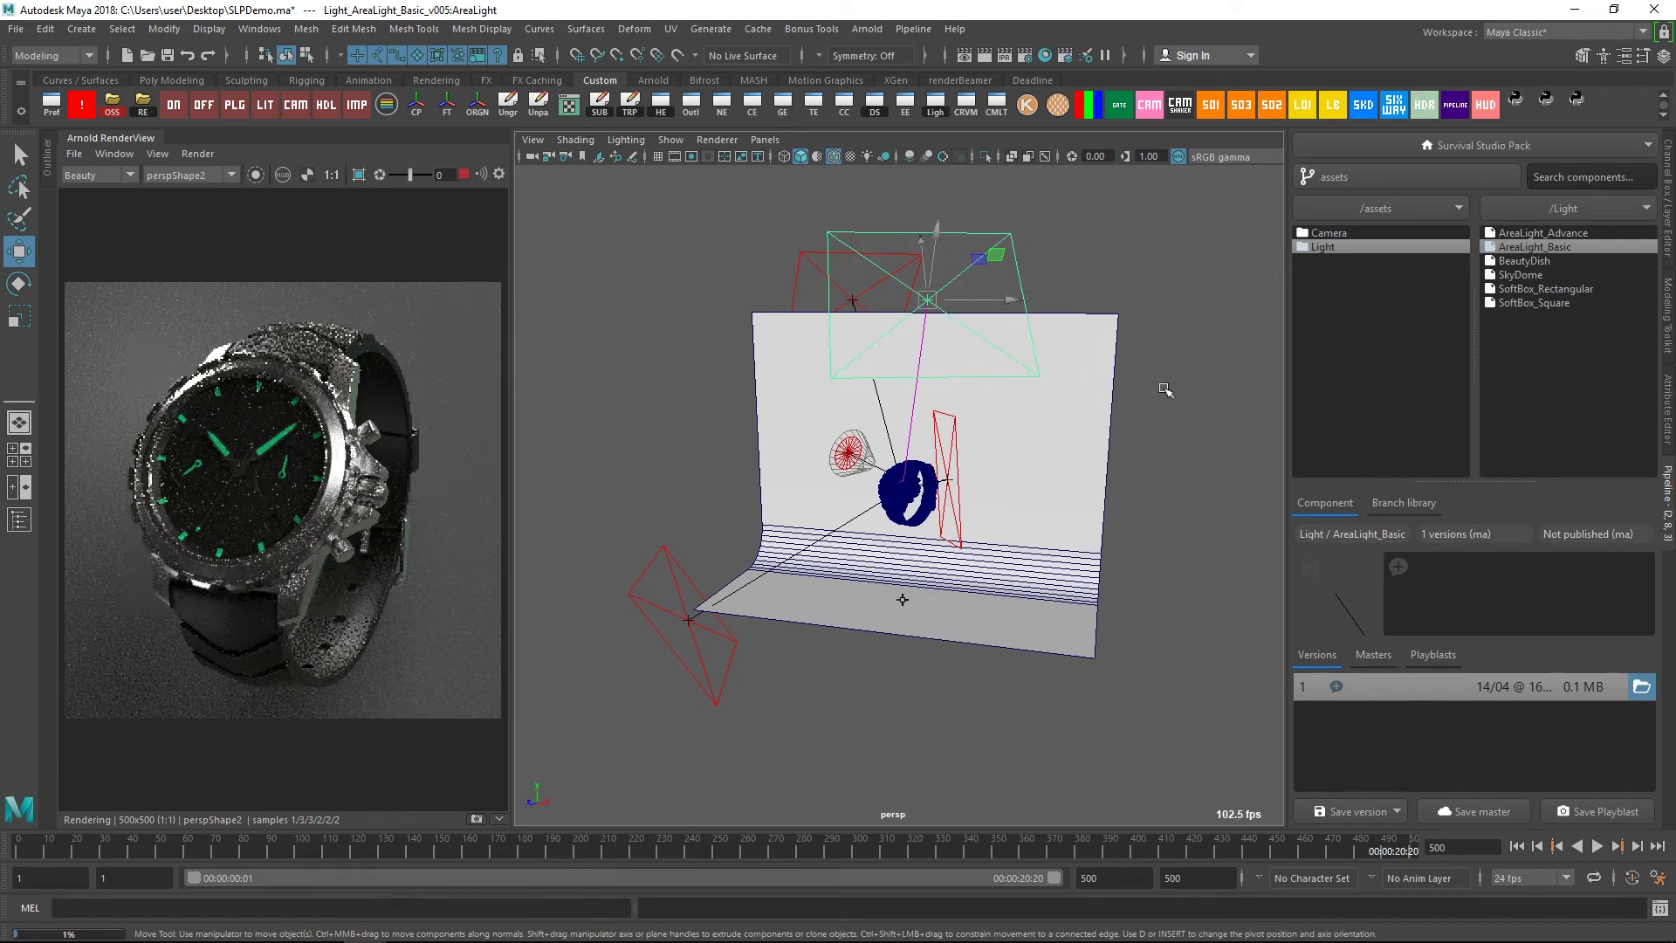
{"action": "left_click_drag", "start_coordinate": [991, 420], "coordinate": [913, 145], "text": "alt"}
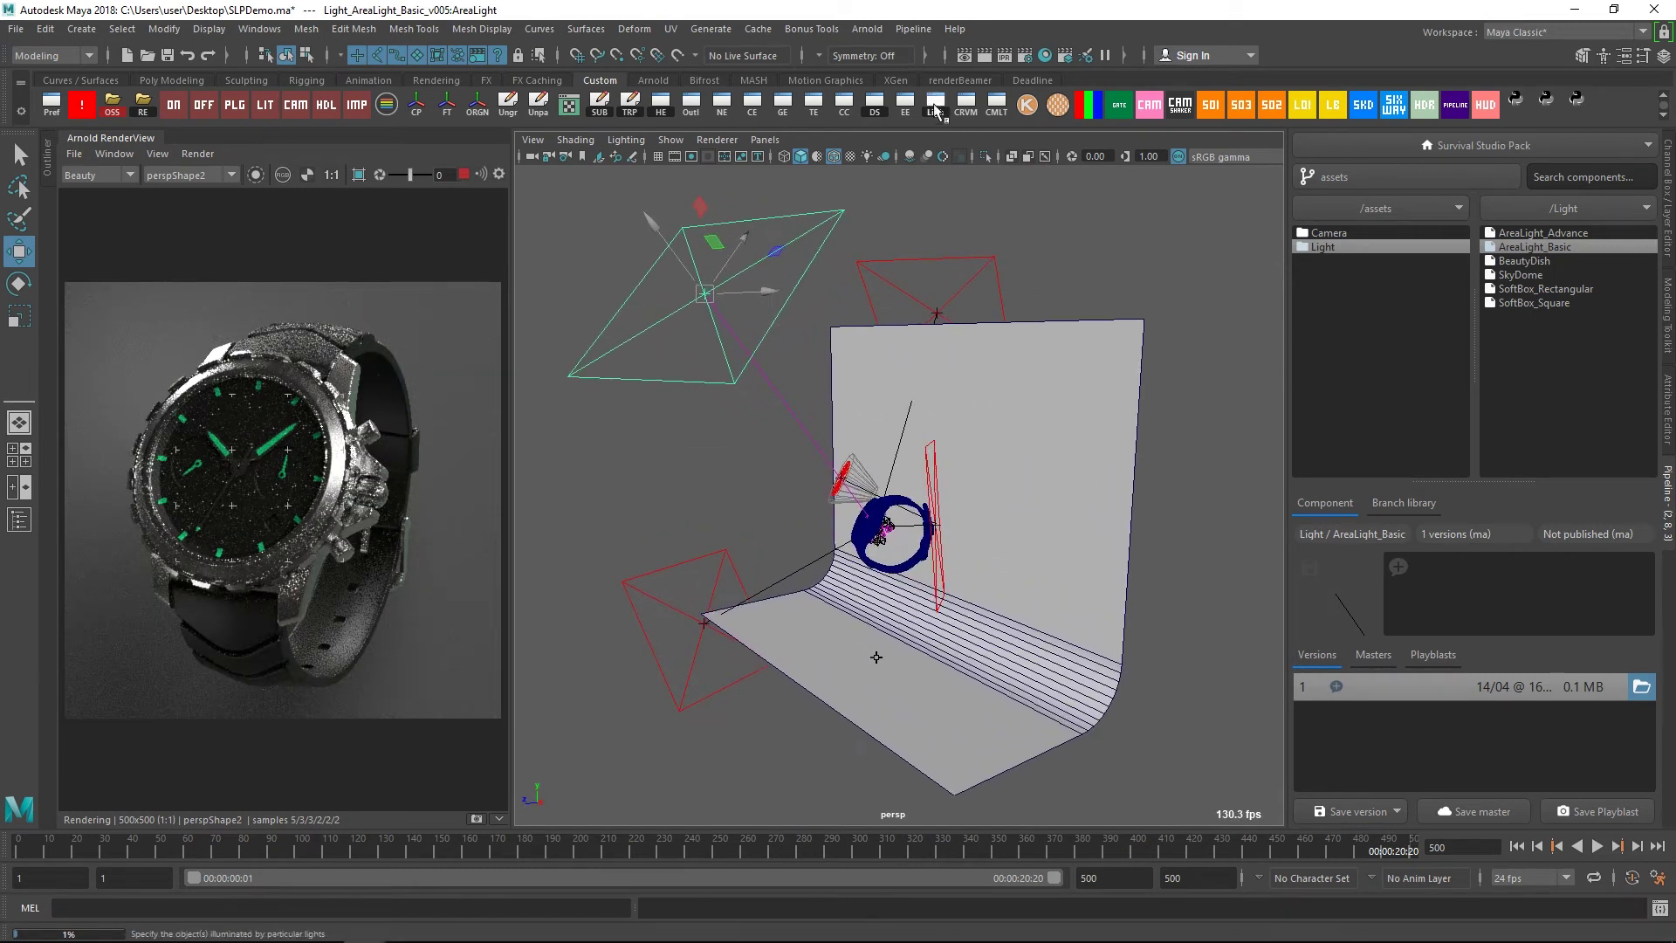
Check Light_AreaLight_Basic_v005's linked objects in the Light Centric light-linking editor, then close it
{"action": "left_click", "coordinate": [935, 103]}
{"action": "left_click", "coordinate": [246, 384]}
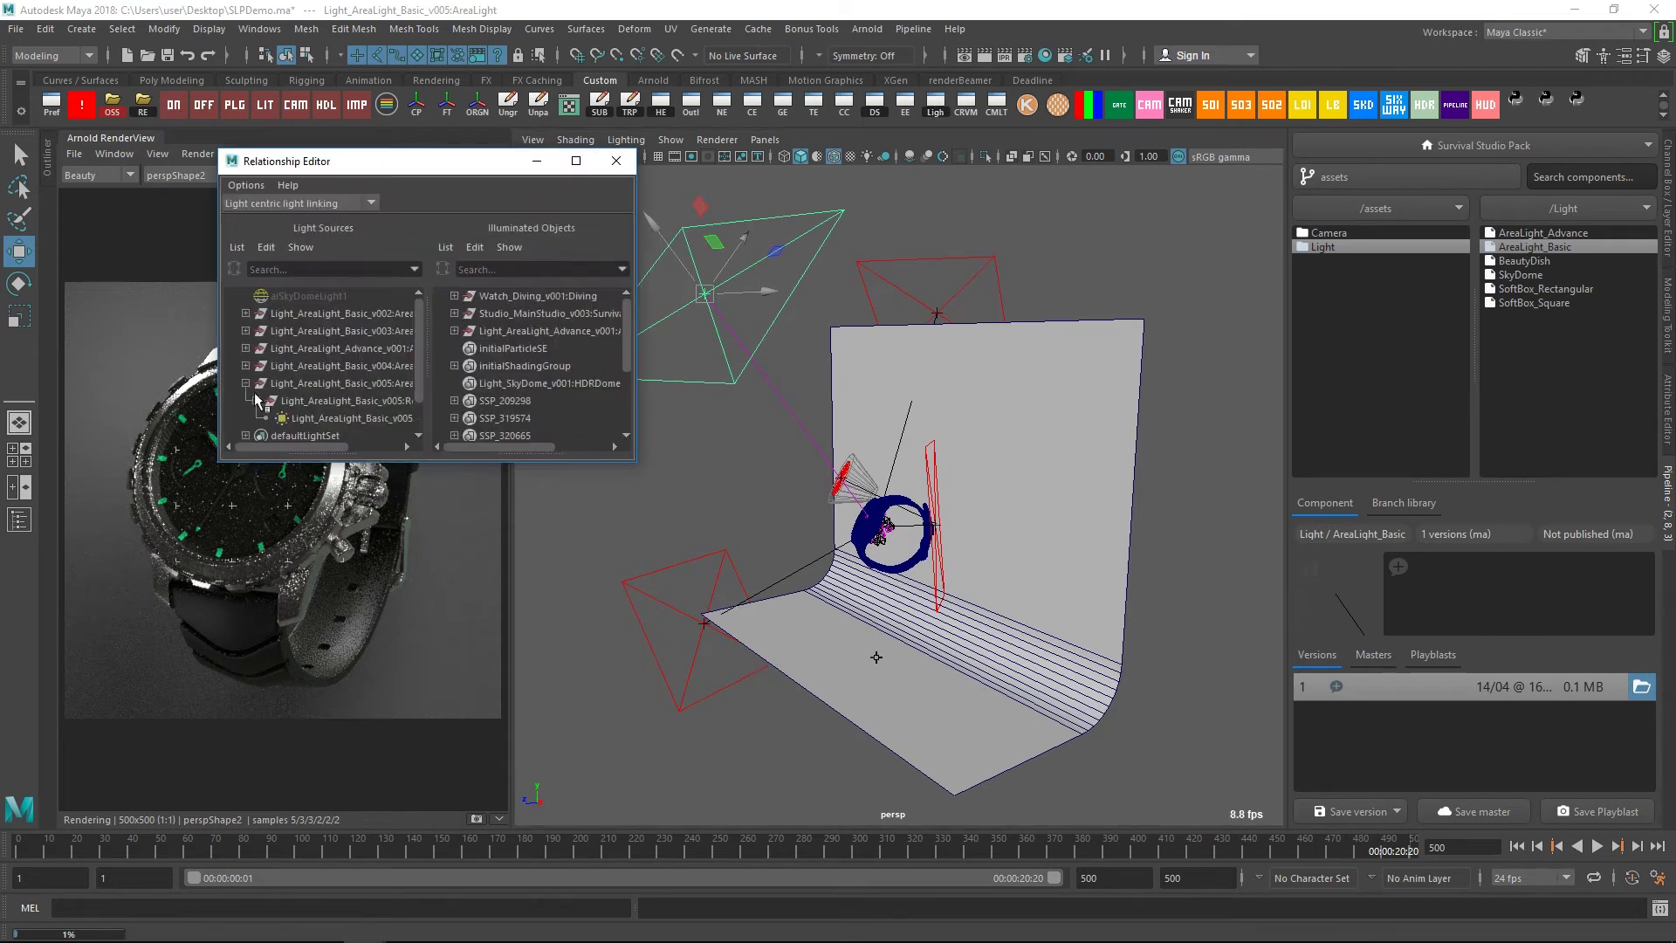
{"action": "left_click", "coordinate": [304, 416]}
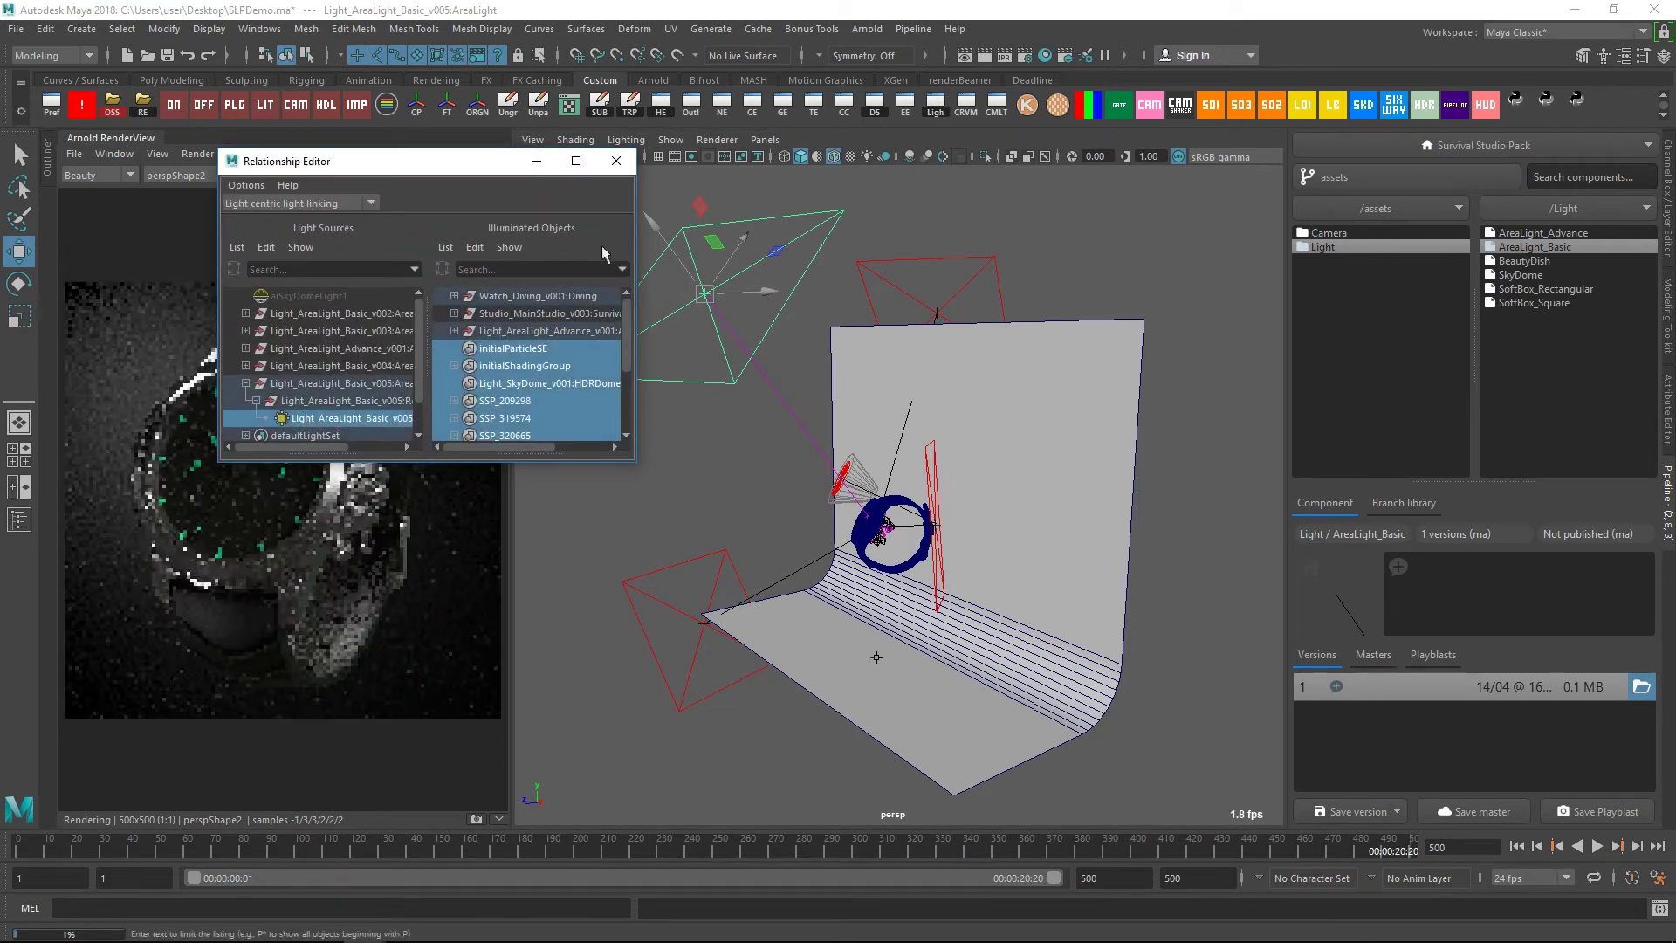
{"action": "left_click", "coordinate": [616, 161]}
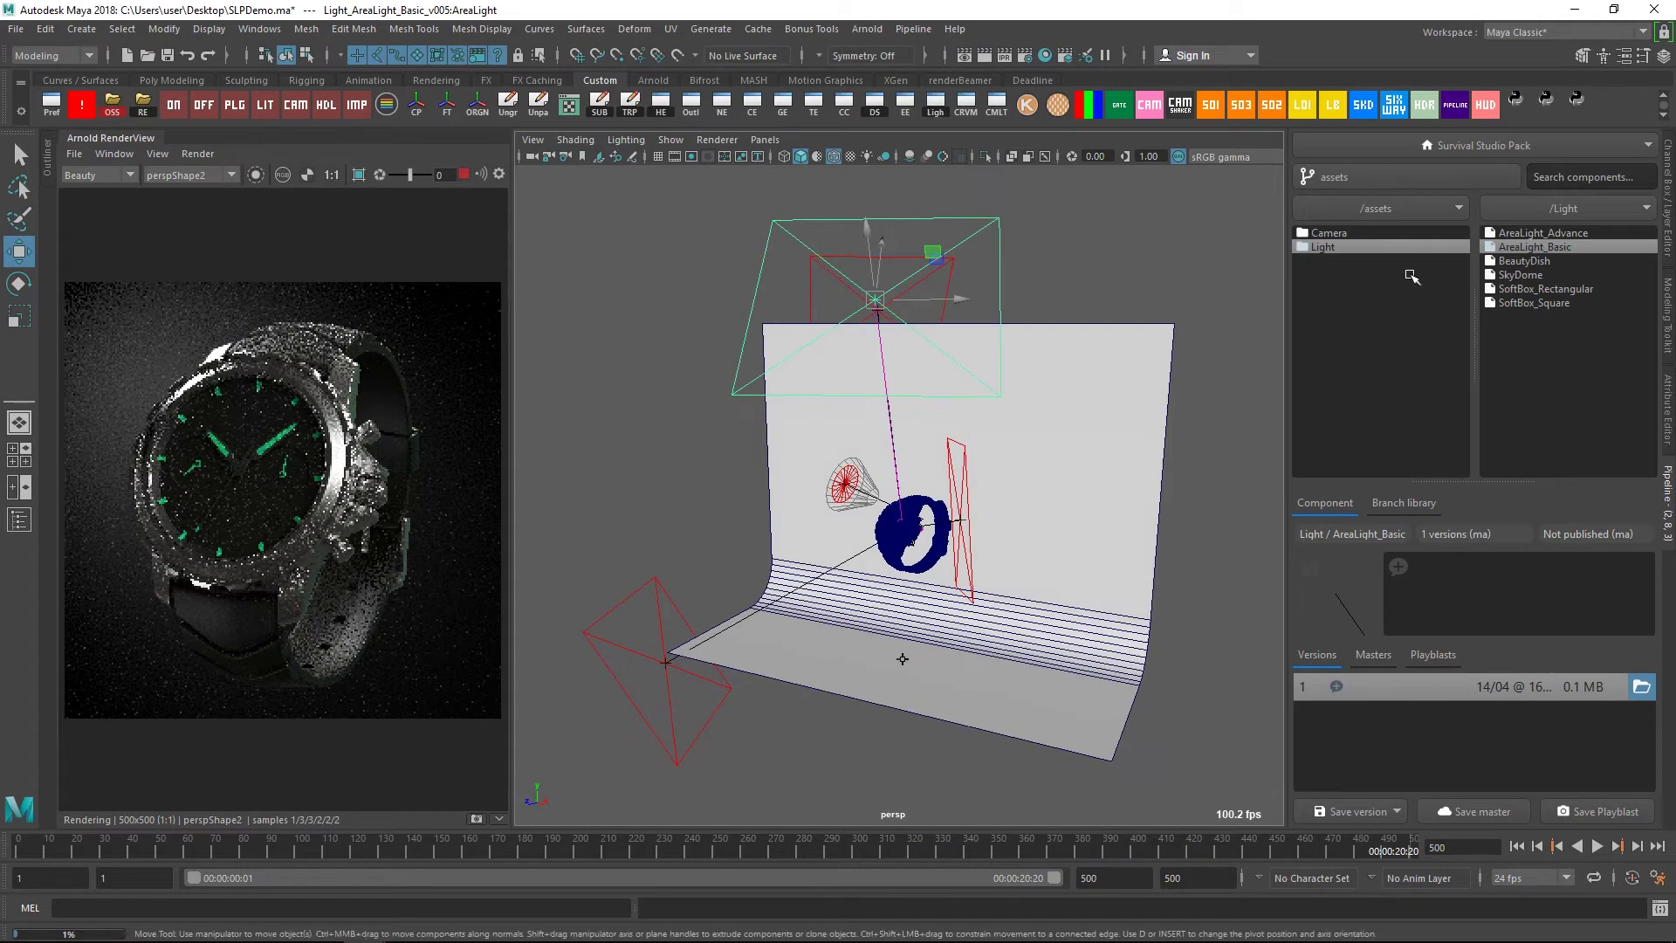
Narrow the area light's Zoom to 22.7
{"action": "key", "text": "ctrl+a"}
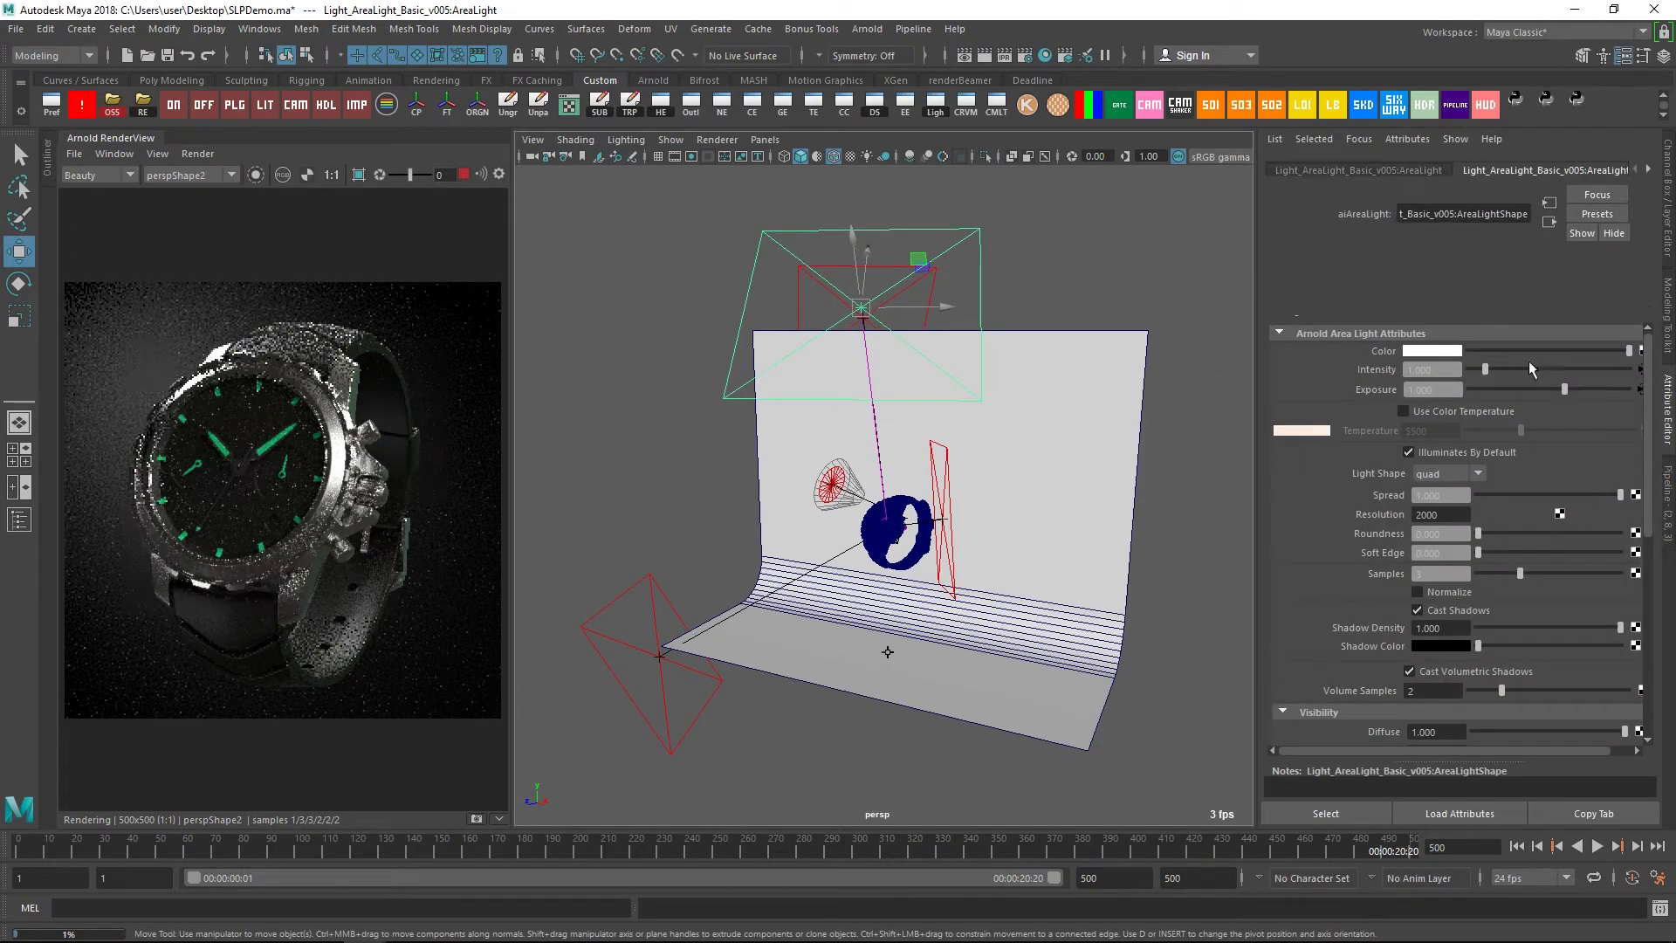
{"action": "key", "text": "ctrl+a"}
{"action": "left_click", "coordinate": [1560, 328]}
{"action": "middle_click_drag", "start_coordinate": [960, 552], "coordinate": [847, 552]}
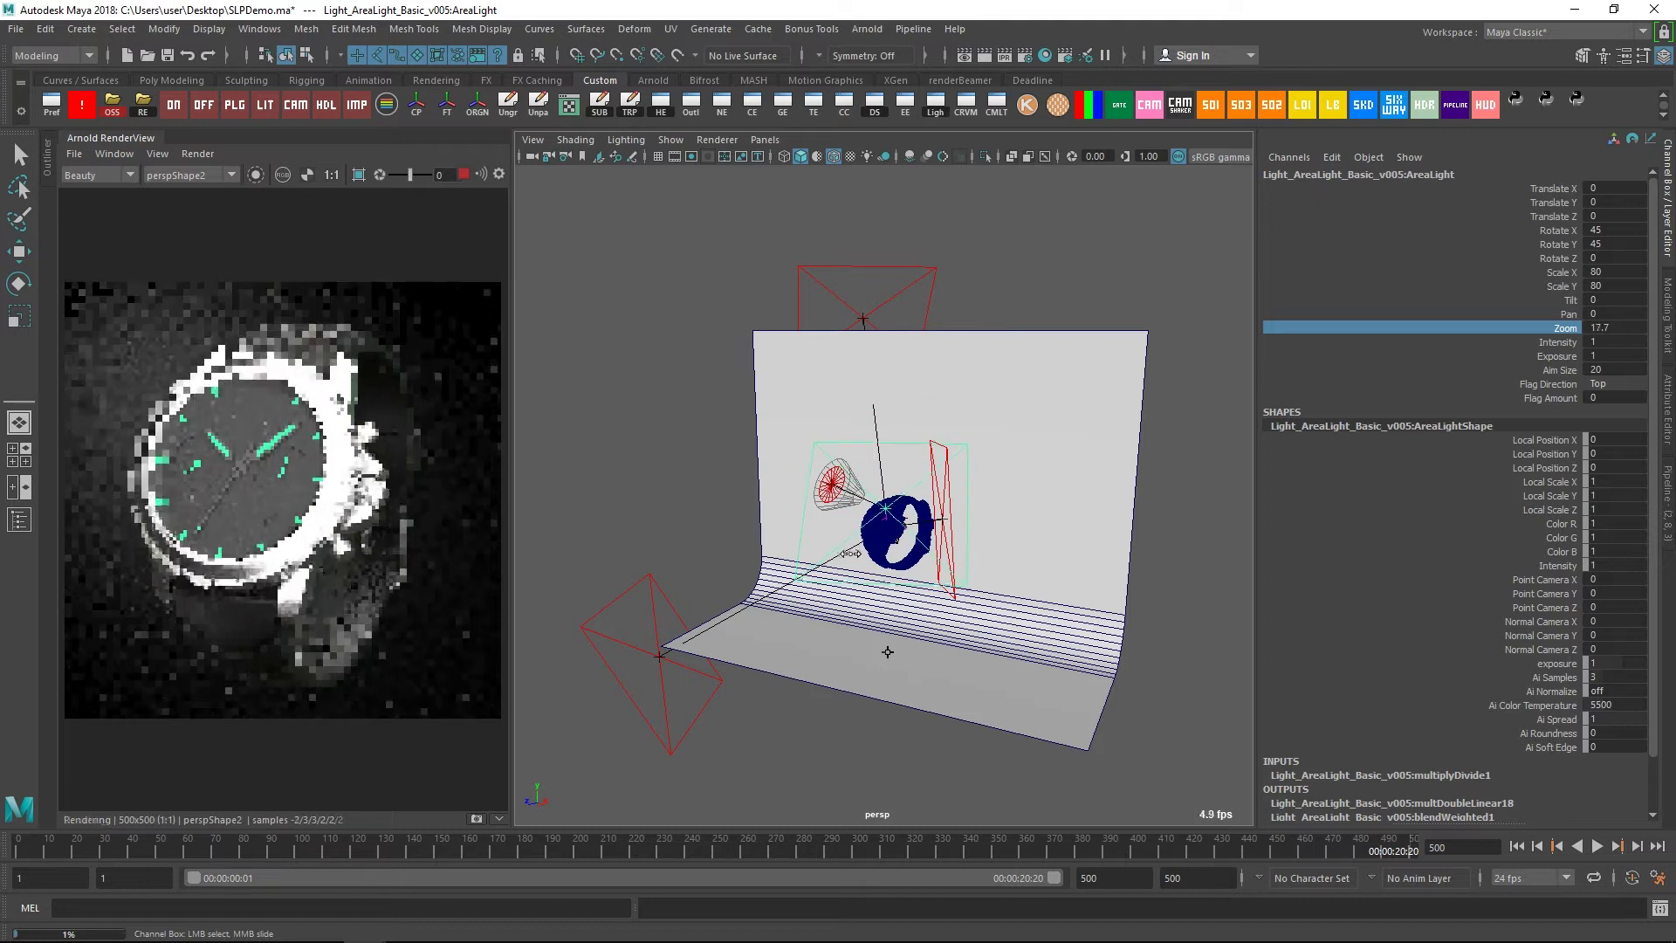
{"action": "middle_click_drag", "start_coordinate": [847, 552], "coordinate": [855, 559]}
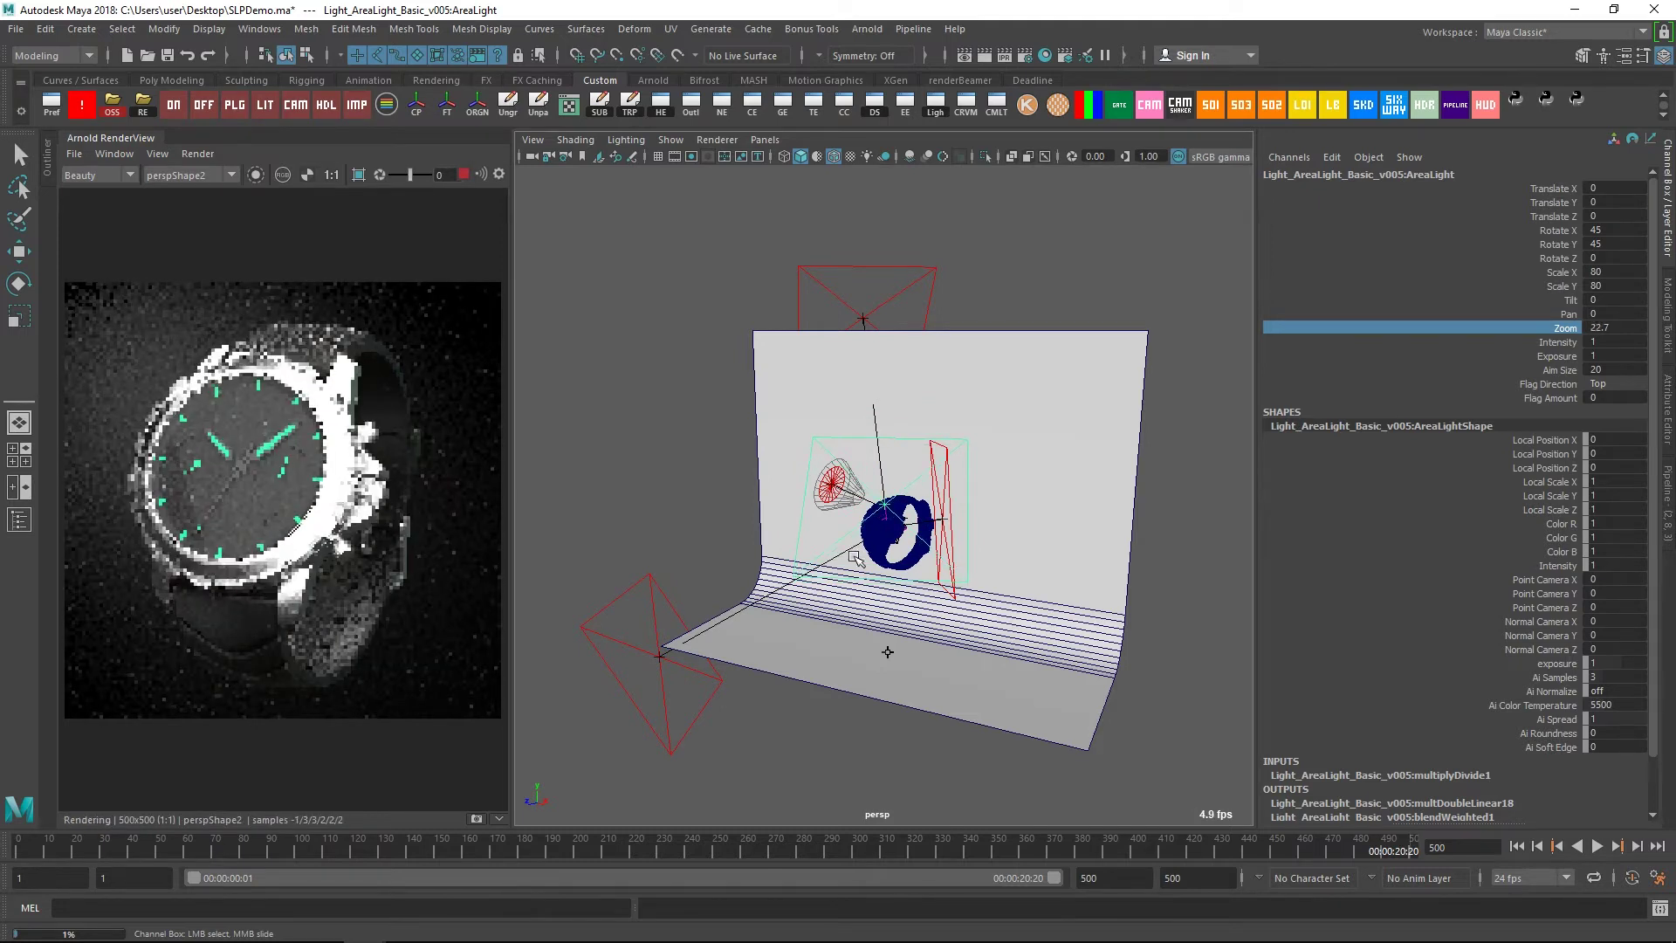
Swing the area light's Rotate Y from 45 to -4.2
{"action": "left_click", "coordinate": [1521, 243]}
{"action": "middle_click_drag", "start_coordinate": [986, 436], "coordinate": [681, 436]}
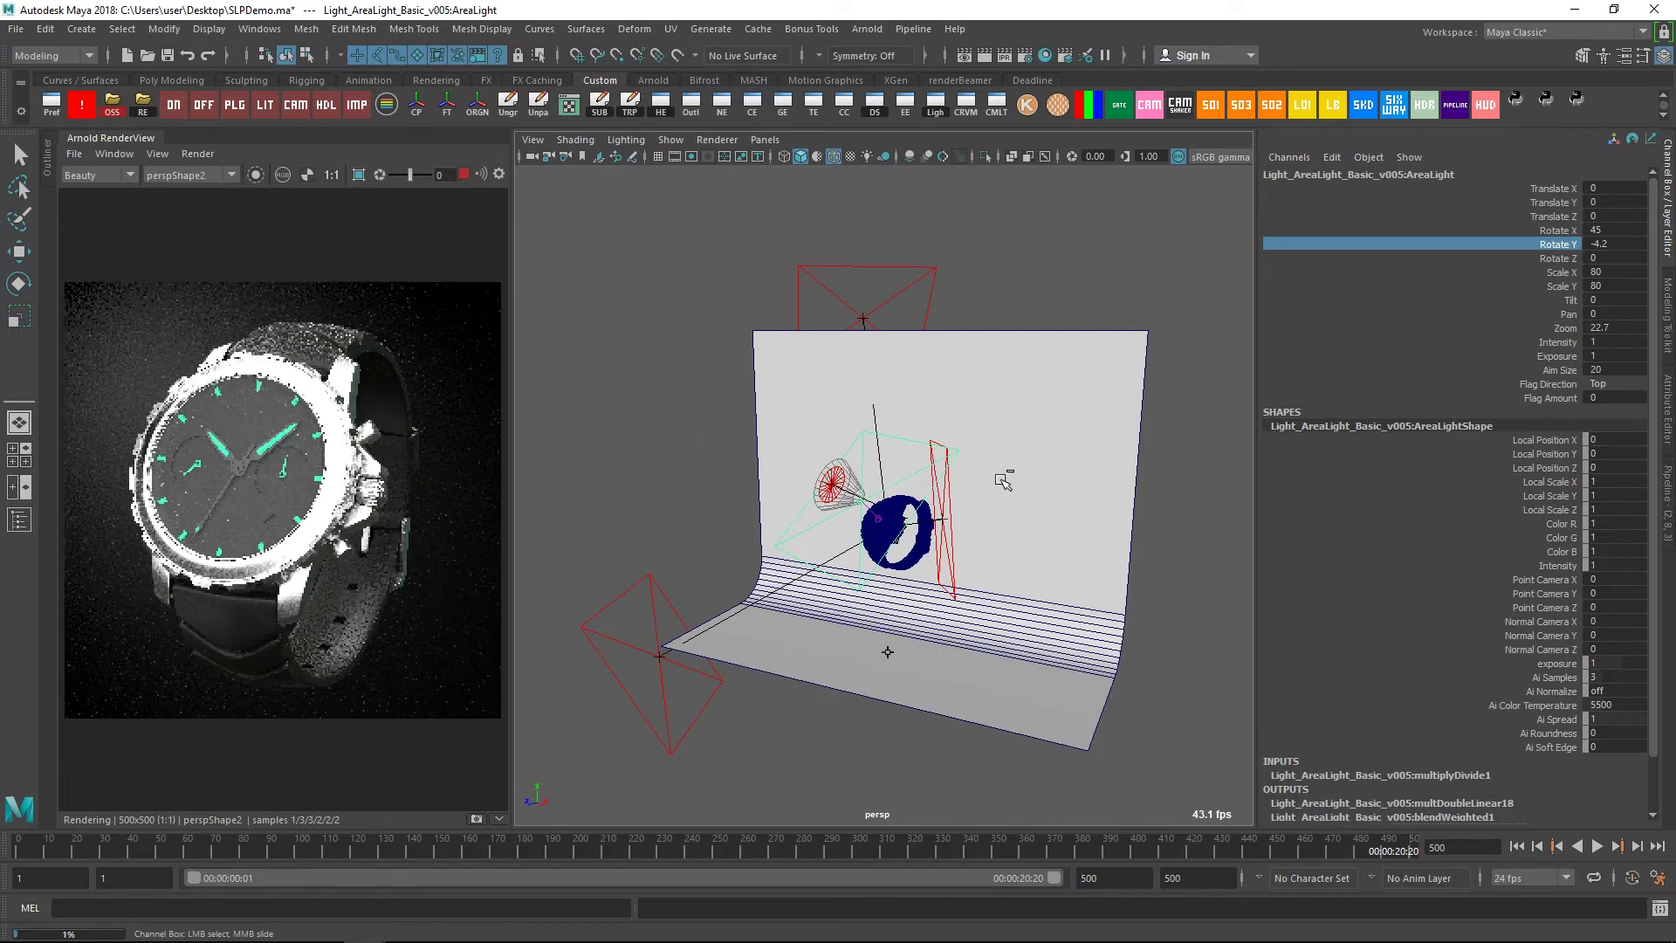
{"action": "key", "text": "ctrl+a"}
{"action": "scroll", "coordinate": [1444, 611], "scroll_direction": "down", "scroll_amount": 5}
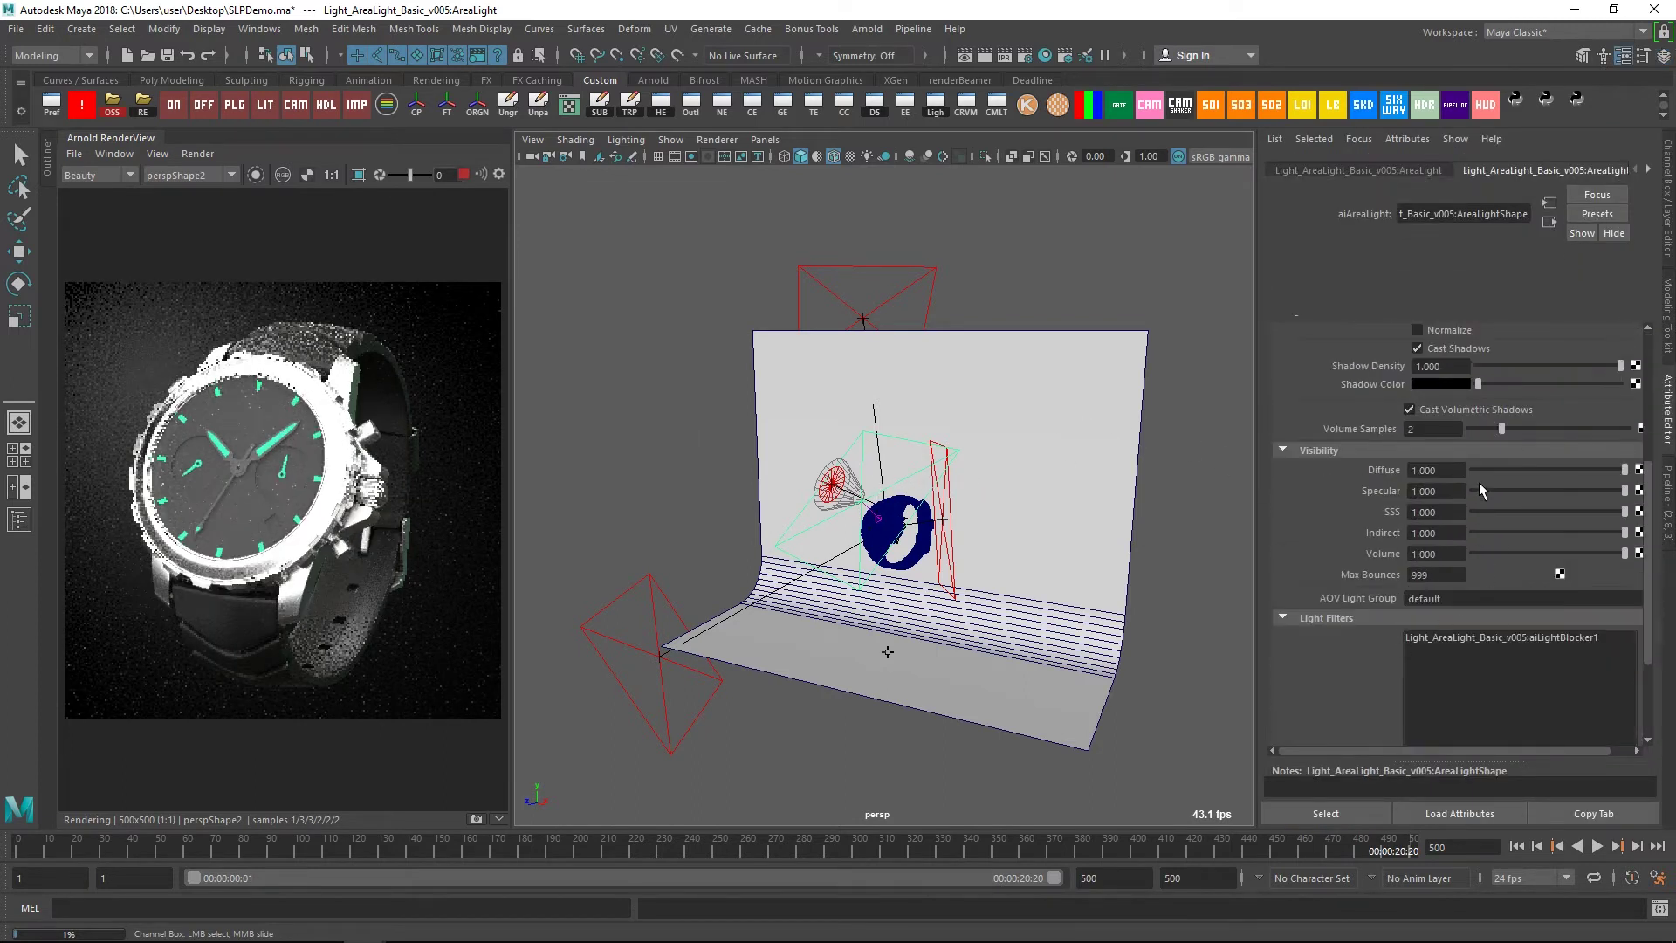
Set the light's Visibility Diffuse to 0, then raise its Zoom to 146
{"action": "left_click_drag", "start_coordinate": [1500, 468], "coordinate": [1438, 475]}
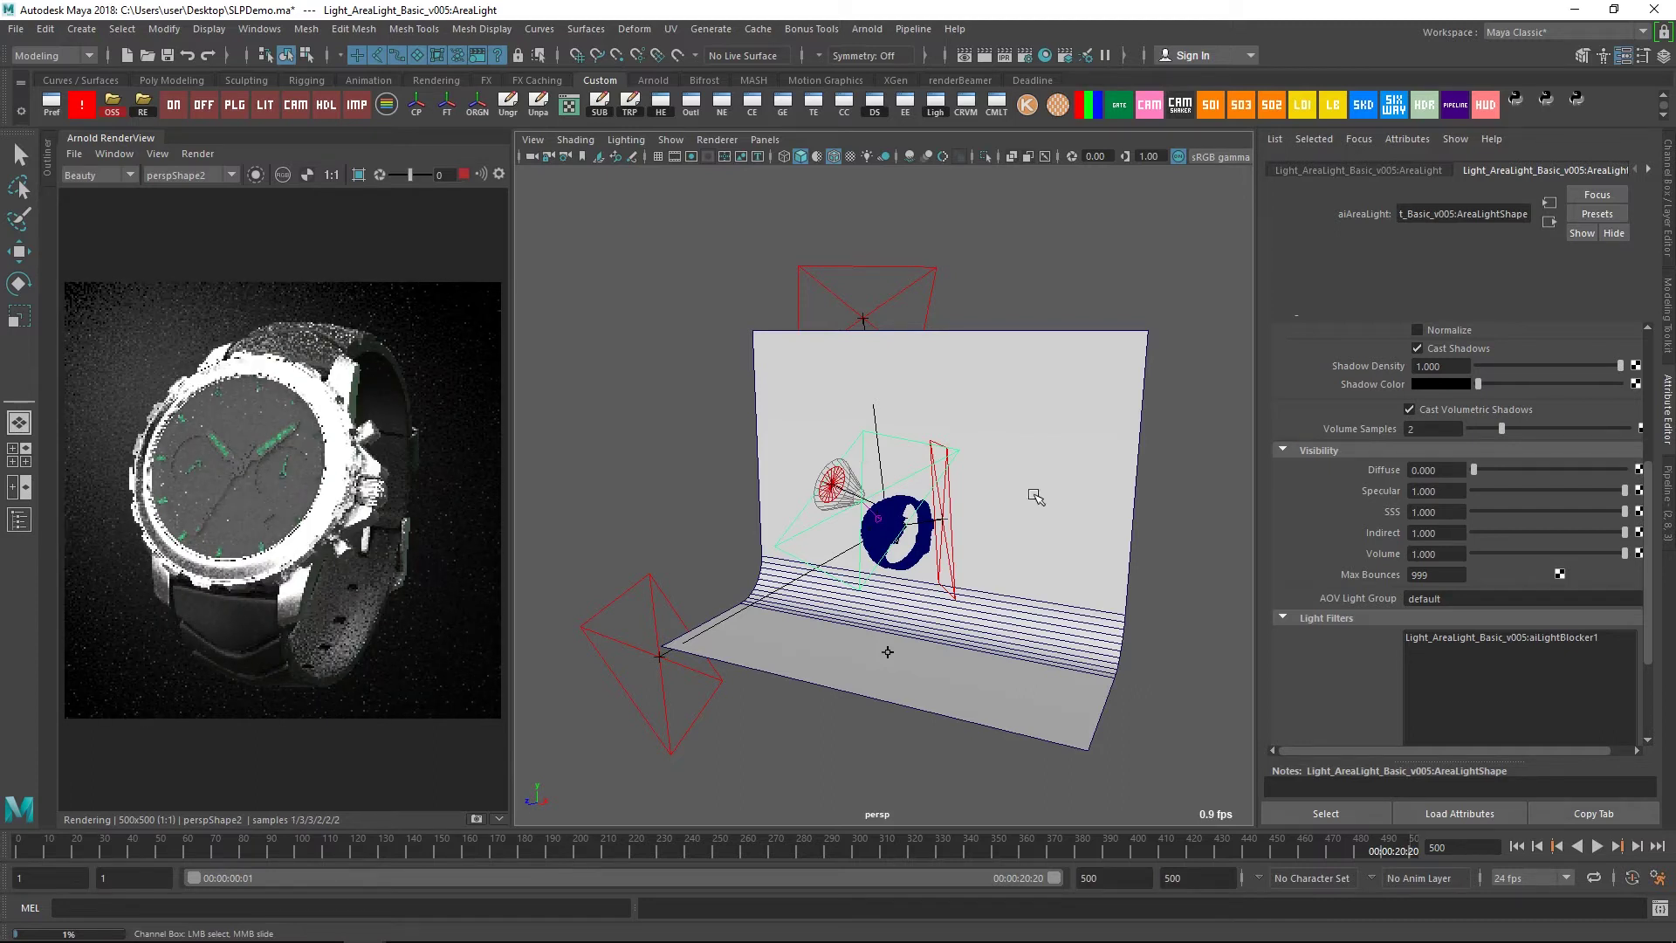
{"action": "left_click_drag", "start_coordinate": [812, 506], "coordinate": [838, 515], "text": "alt"}
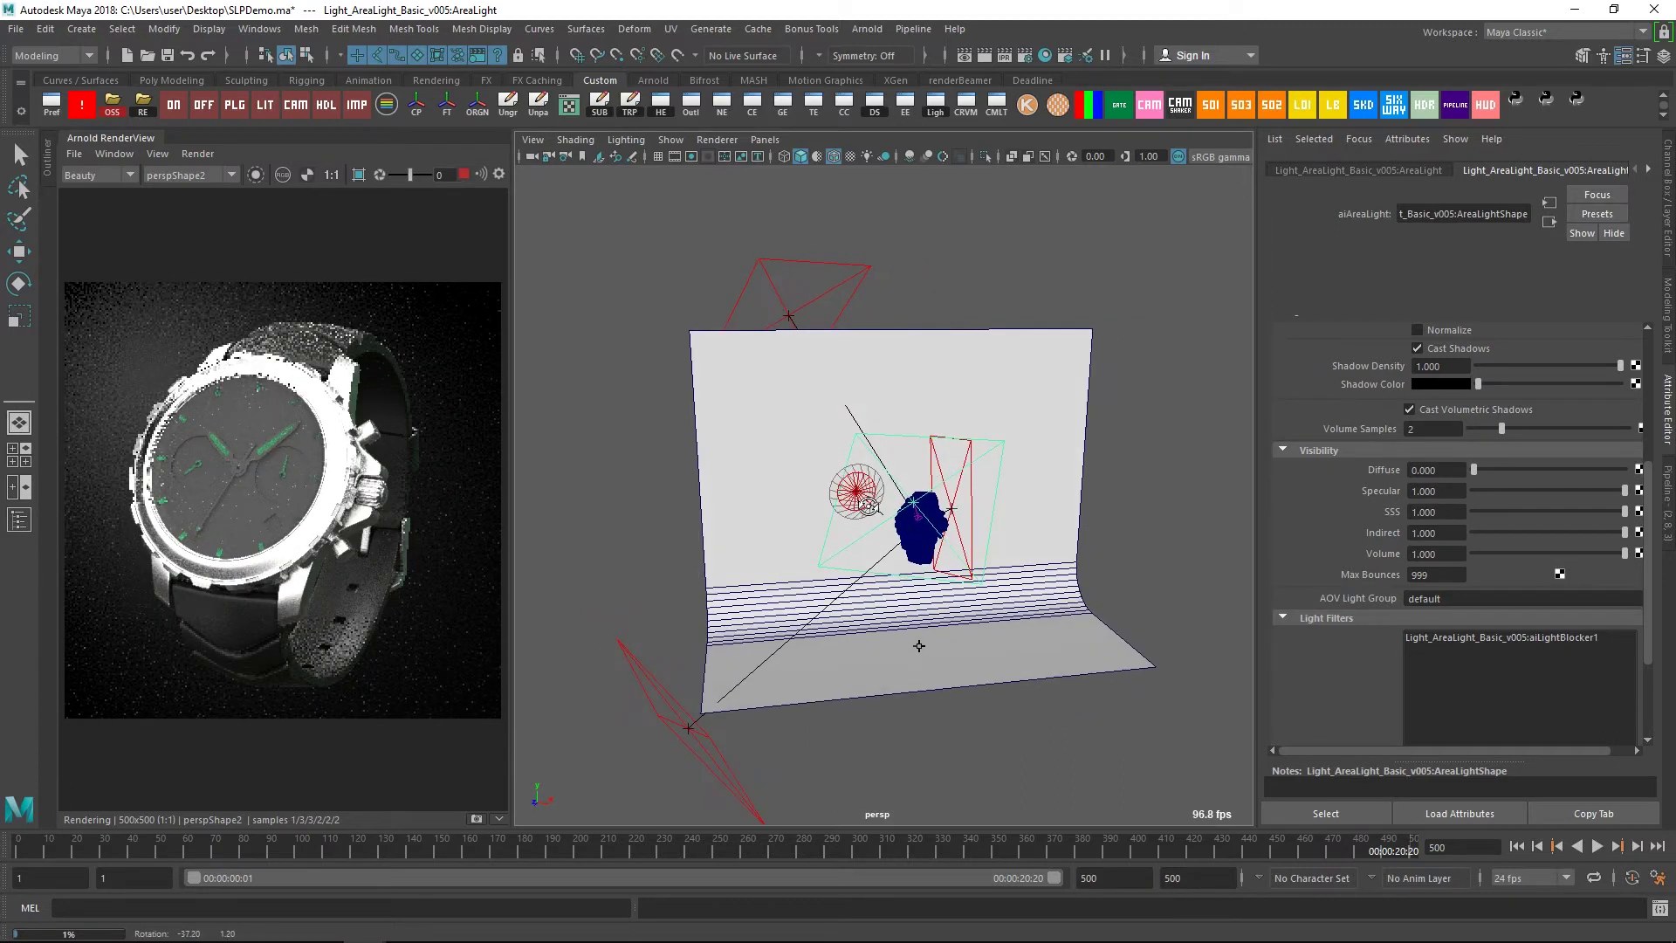
{"action": "key", "text": "ctrl+a"}
{"action": "left_click", "coordinate": [1487, 328]}
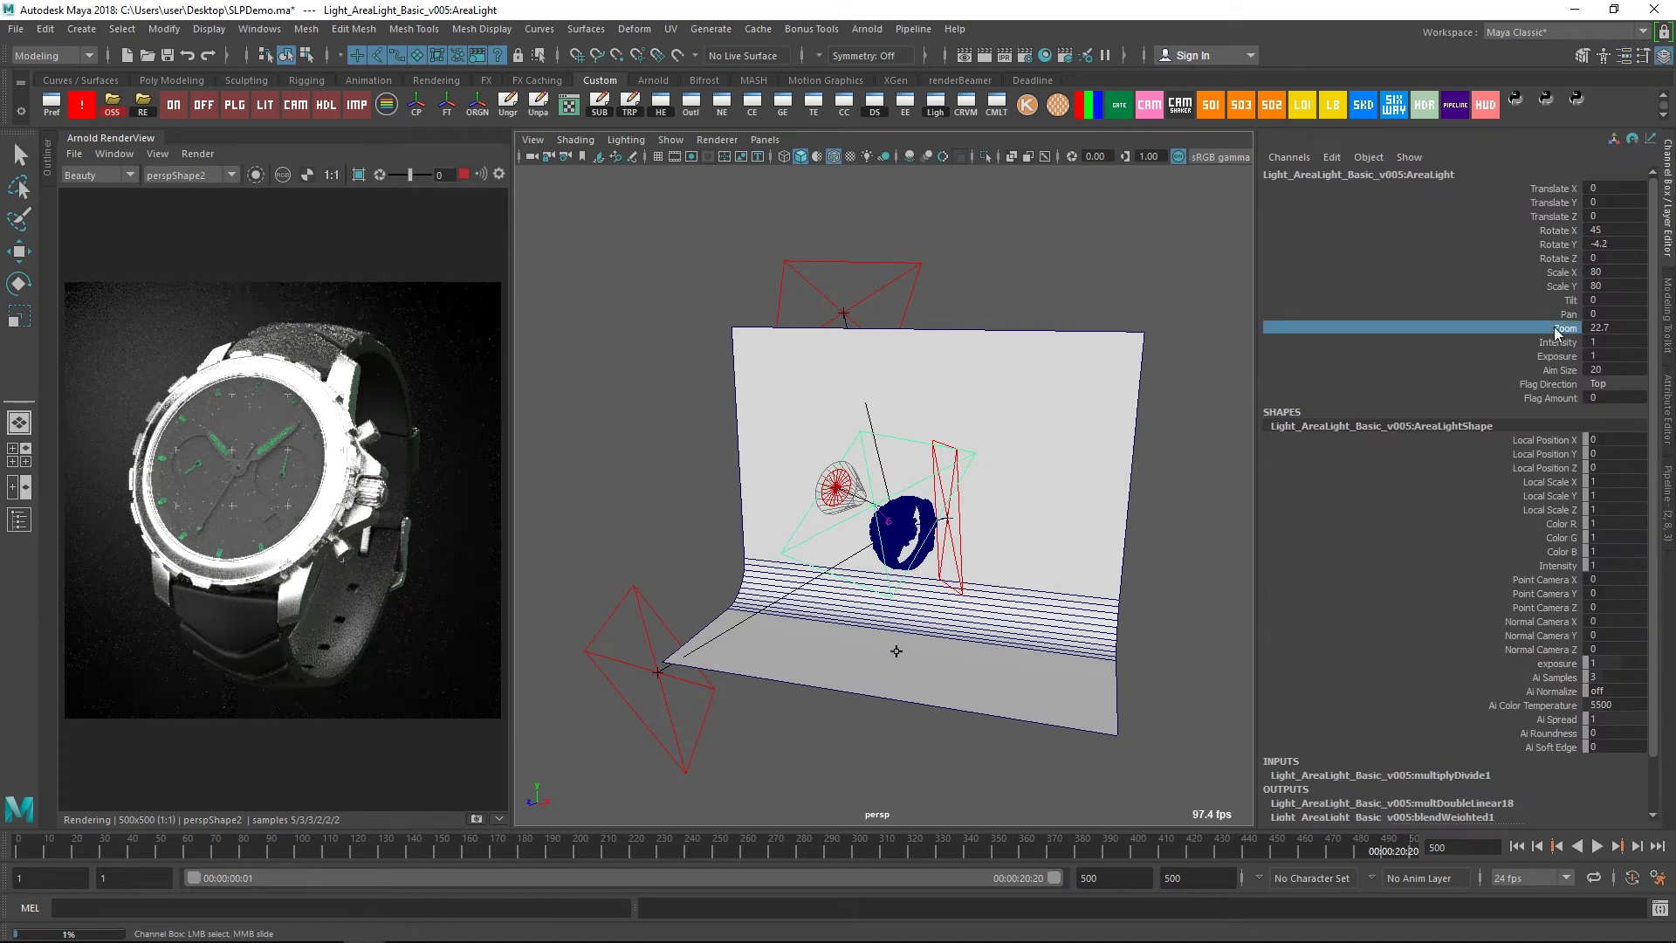
{"action": "mouse_move", "coordinate": [949, 417]}
{"action": "middle_mouse_down"}
{"action": "mouse_move", "coordinate": [976, 492]}
{"action": "mouse_move", "coordinate": [915, 381]}
{"action": "mouse_move", "coordinate": [943, 405]}
{"action": "middle_mouse_up"}
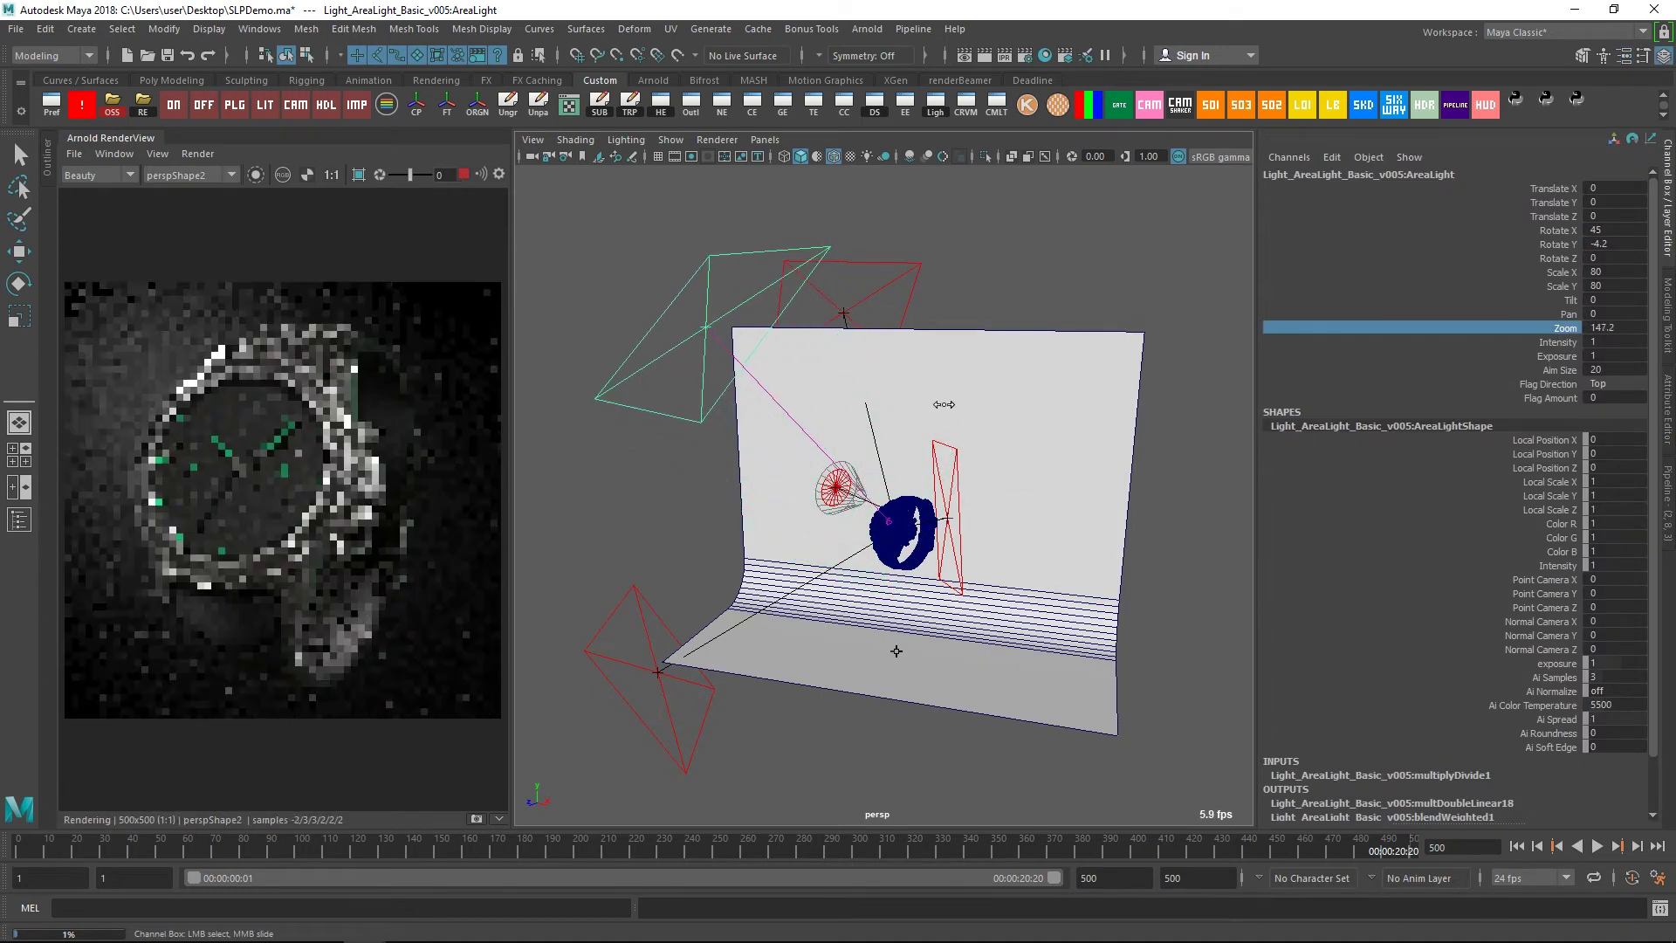
{"action": "left_click", "coordinate": [1523, 247]}
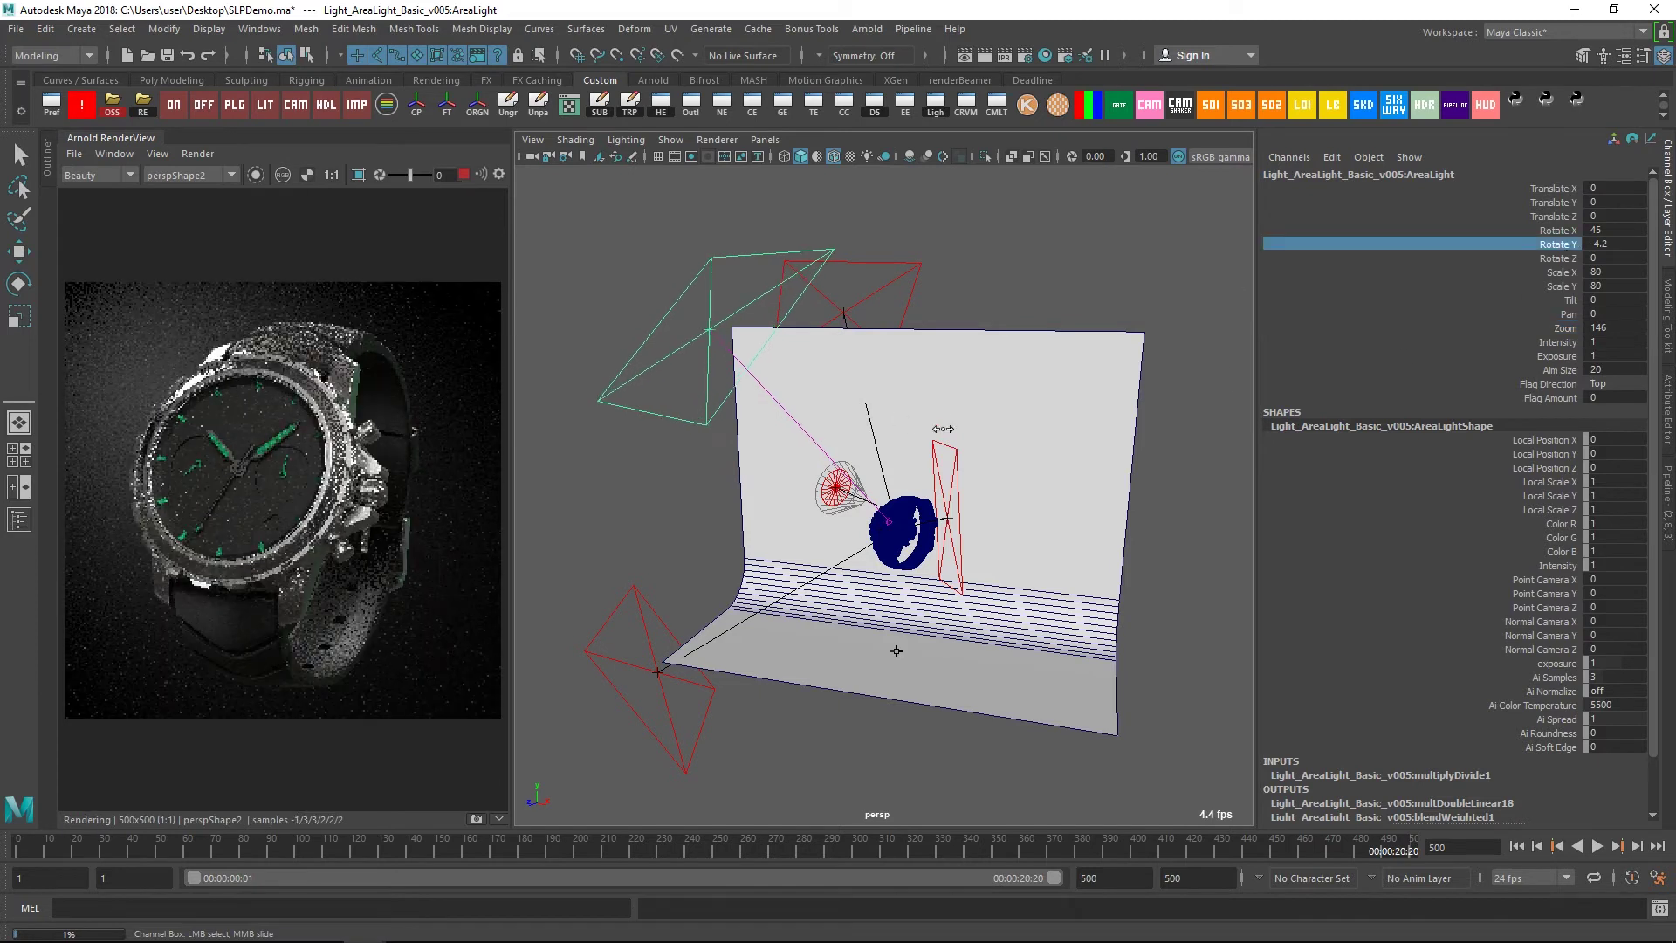
Turn the area light to Rotate Y -21.1 and raise its Flag Amount
{"action": "mouse_move", "coordinate": [724, 422]}
{"action": "middle_mouse_down"}
{"action": "mouse_move", "coordinate": [592, 423]}
{"action": "mouse_move", "coordinate": [643, 422]}
{"action": "middle_mouse_up"}
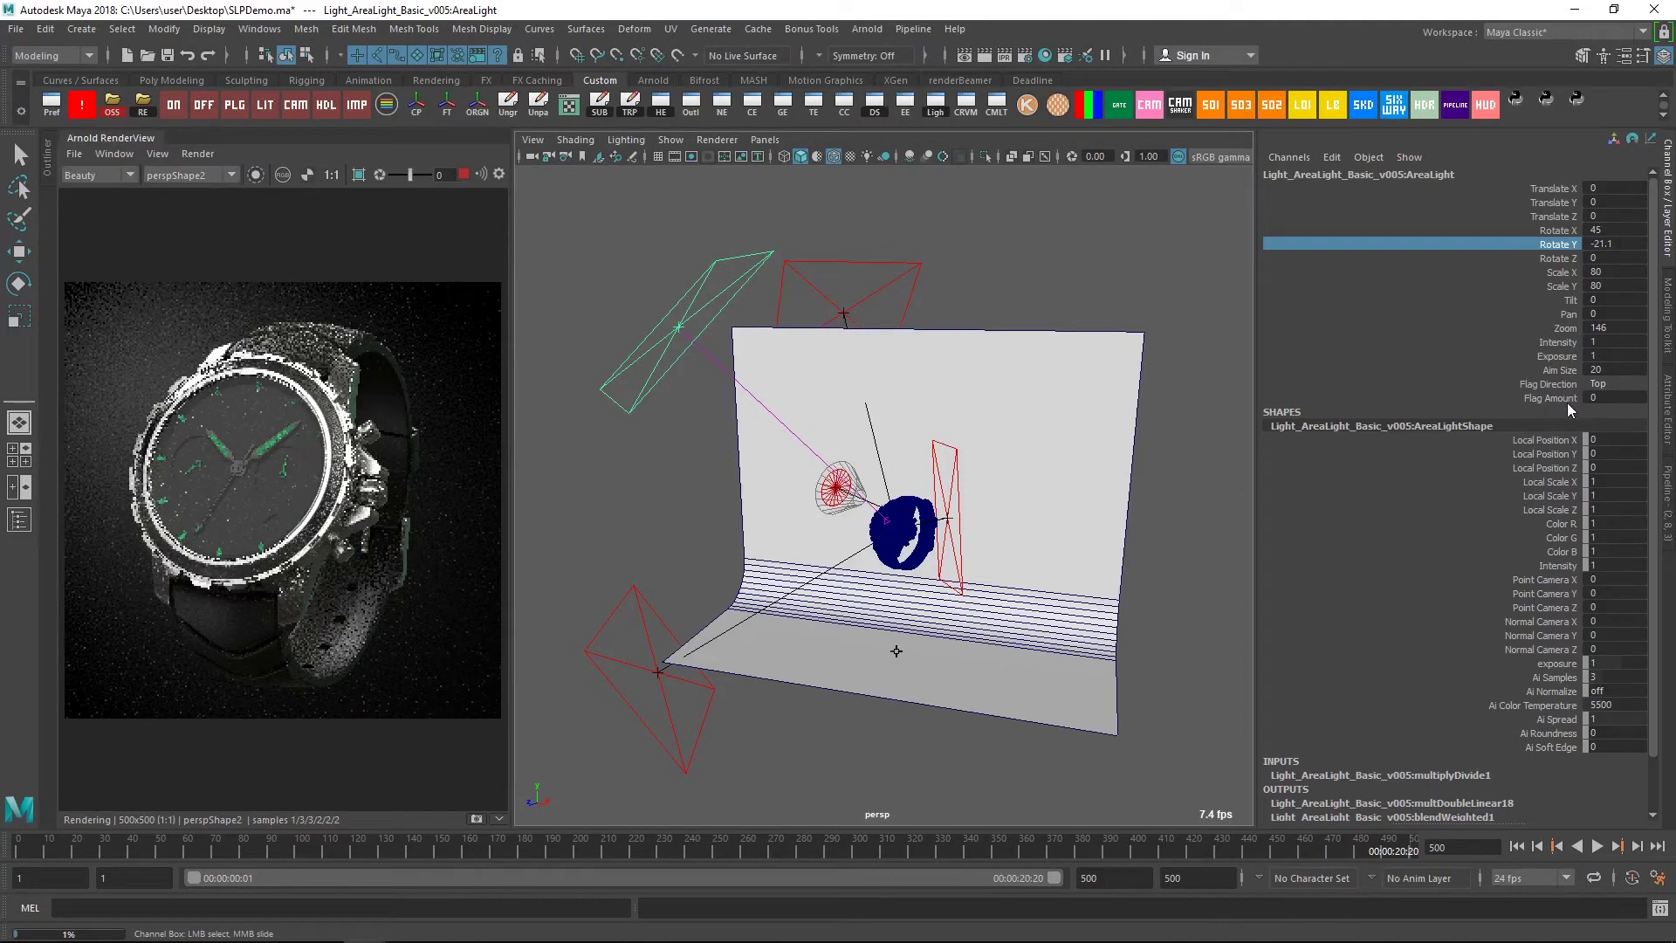
{"action": "left_click", "coordinate": [1544, 399]}
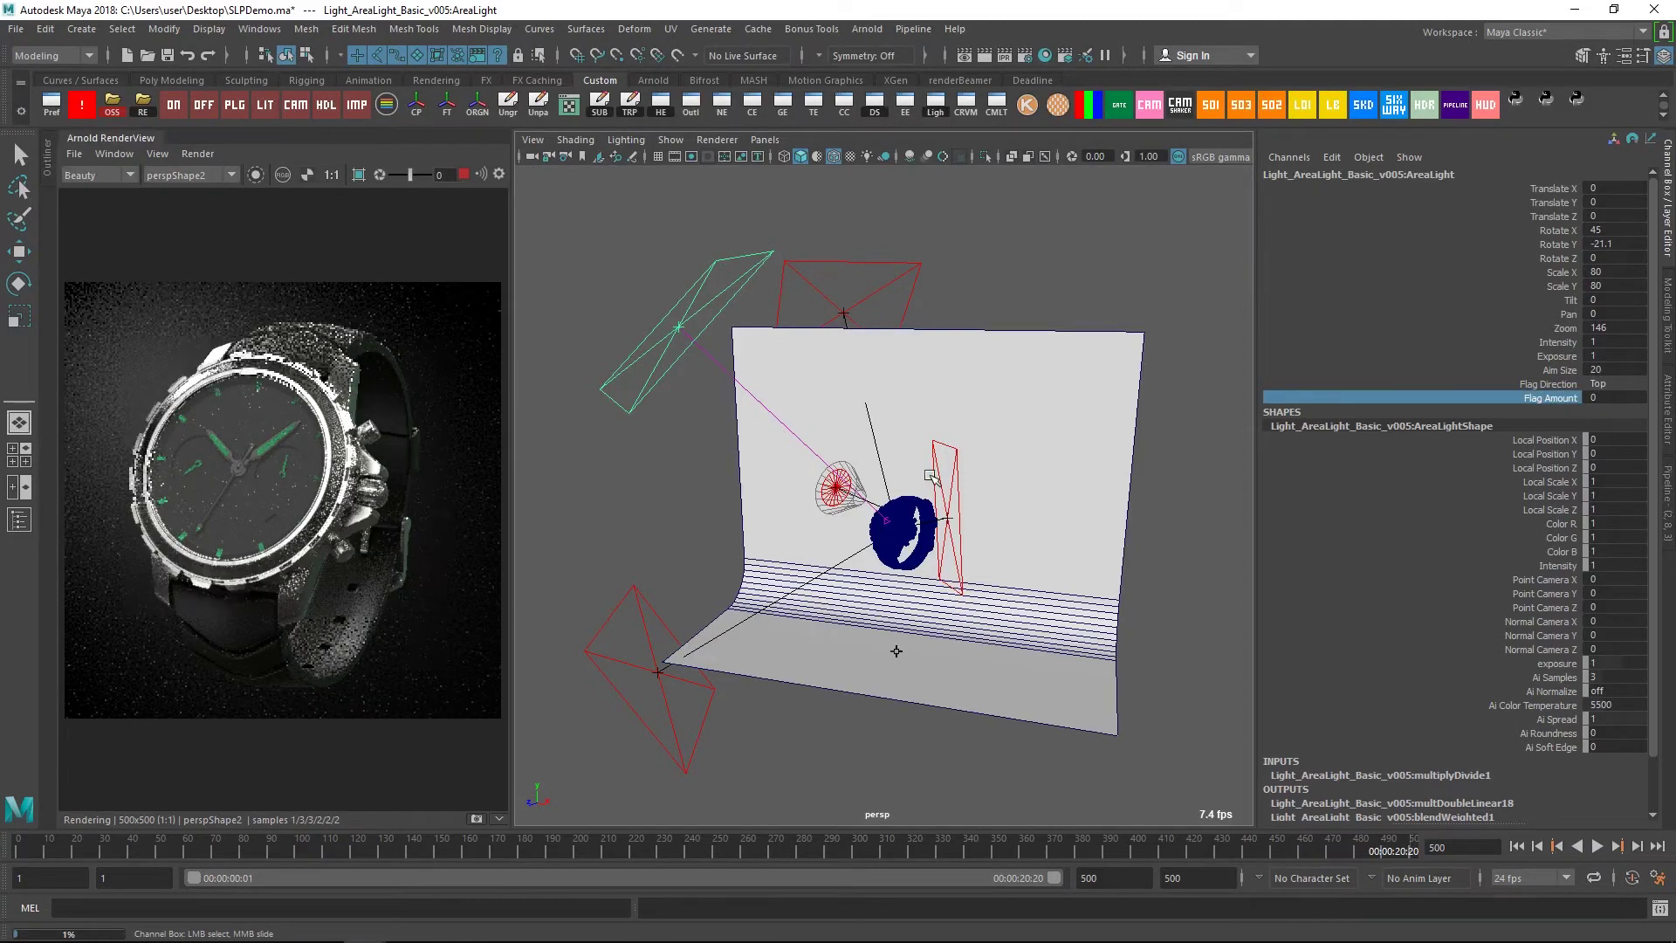
{"action": "mouse_move", "coordinate": [930, 476]}
{"action": "middle_mouse_down"}
{"action": "mouse_move", "coordinate": [864, 476]}
{"action": "mouse_move", "coordinate": [1251, 464]}
{"action": "middle_mouse_up"}
{"action": "mouse_move", "coordinate": [1541, 443]}
{"action": "middle_mouse_down"}
{"action": "mouse_move", "coordinate": [1625, 444]}
{"action": "mouse_move", "coordinate": [1551, 466]}
{"action": "middle_mouse_up"}
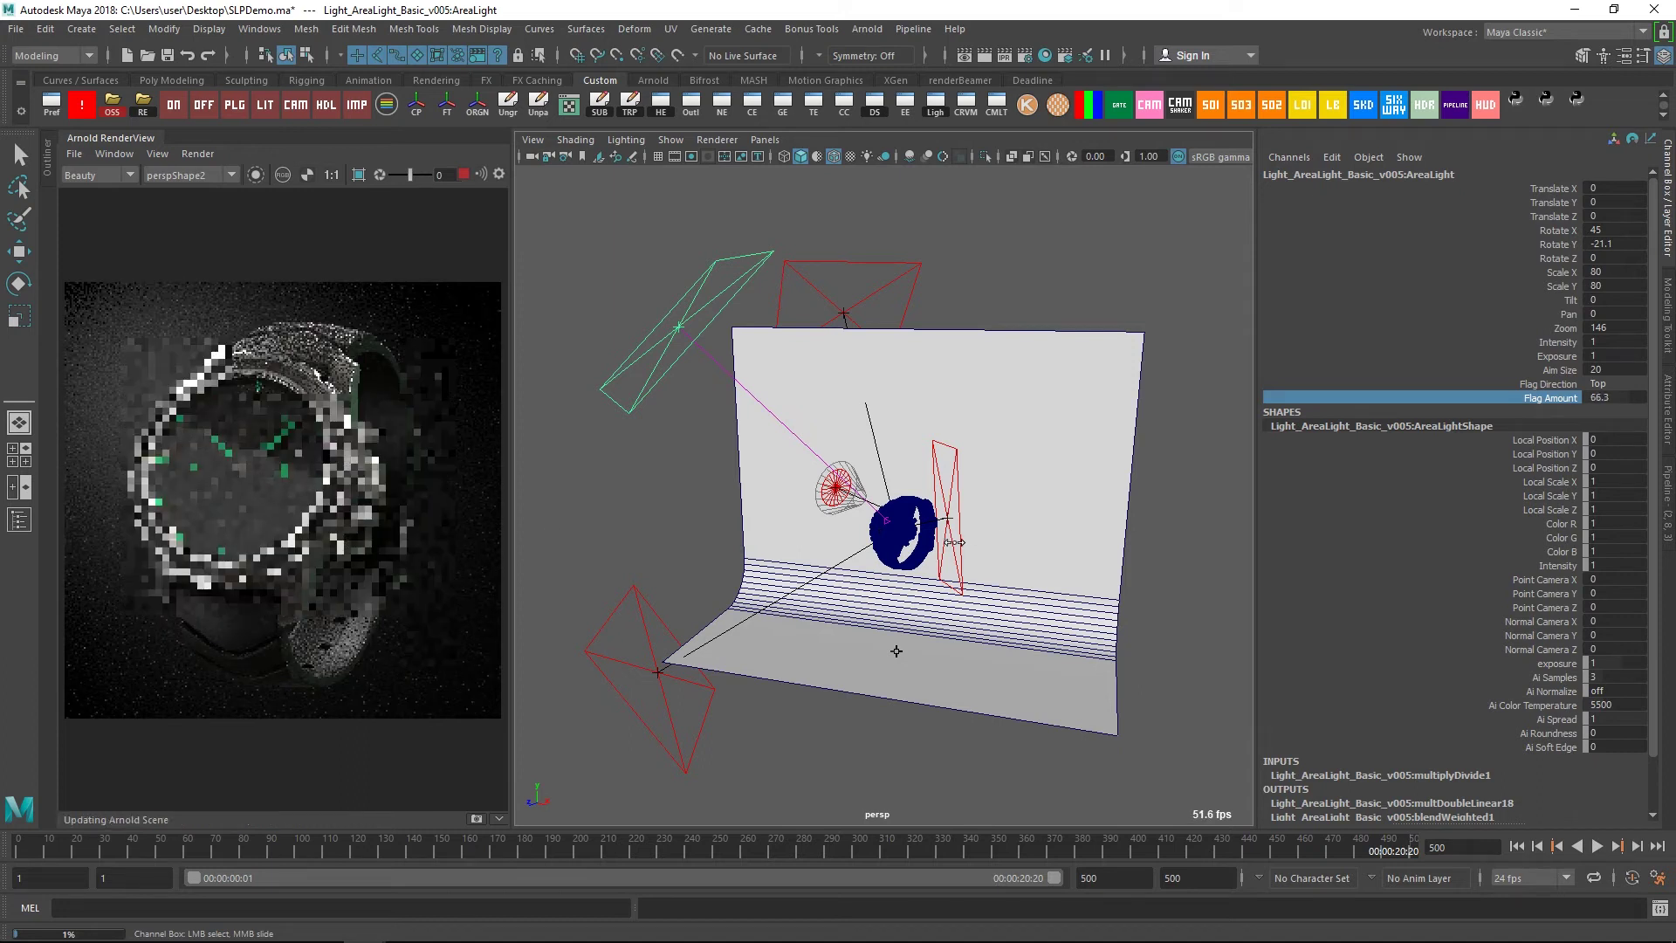
{"action": "mouse_move", "coordinate": [1021, 531]}
{"action": "middle_mouse_down"}
{"action": "mouse_move", "coordinate": [1174, 477]}
{"action": "mouse_move", "coordinate": [1029, 526]}
{"action": "middle_mouse_up"}
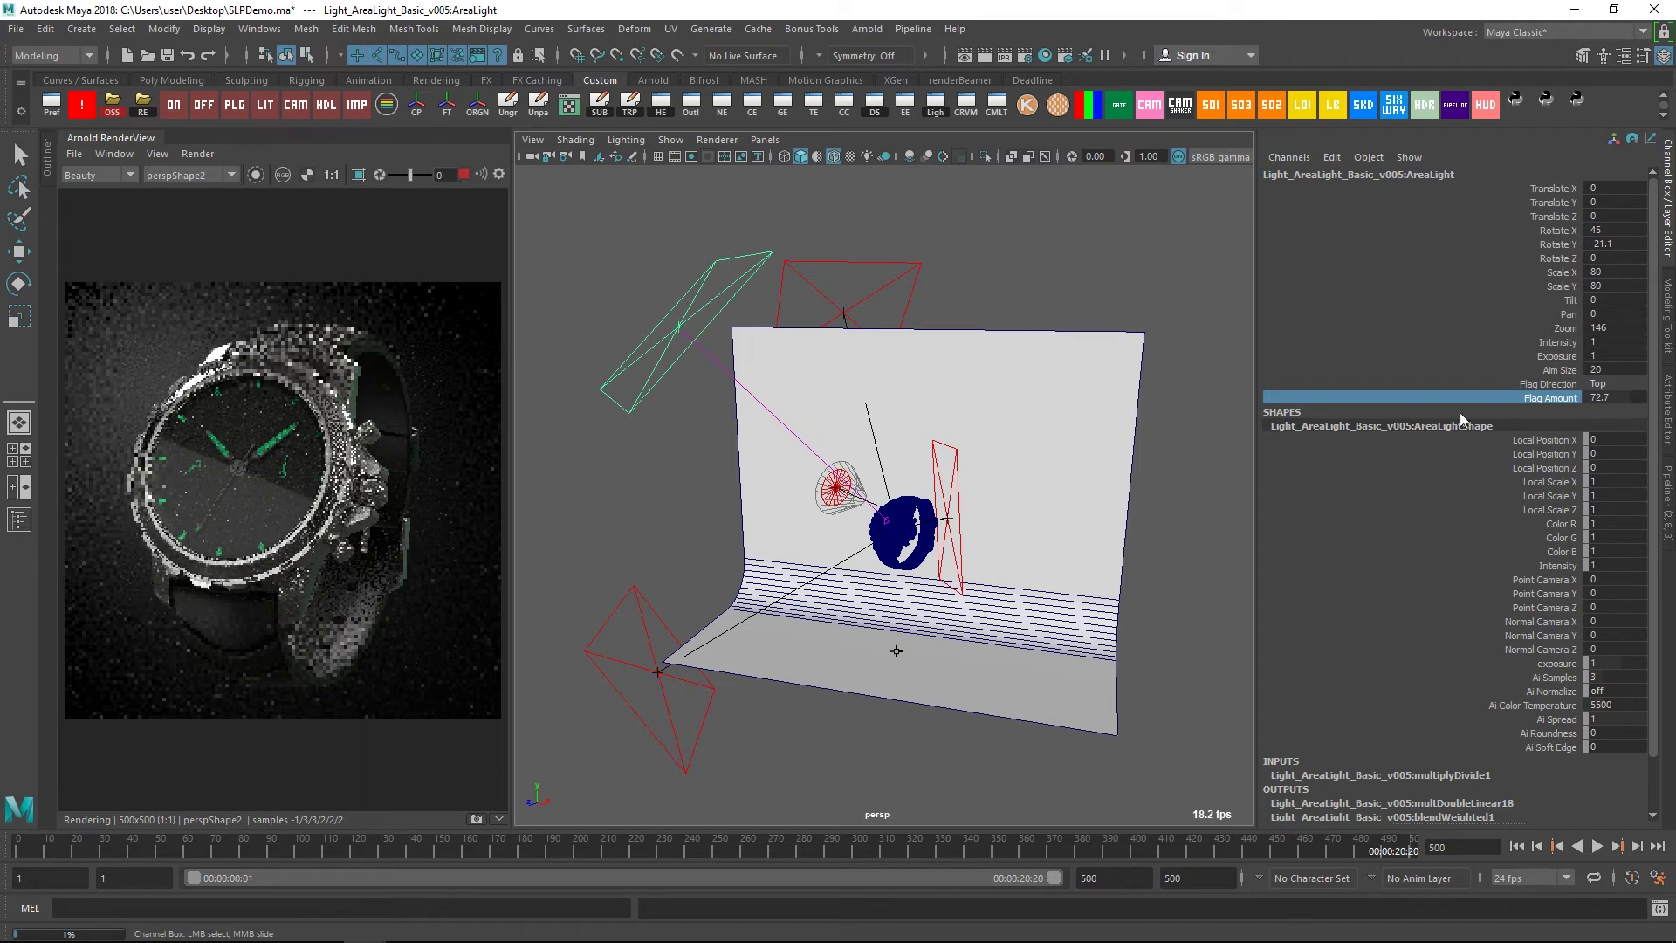
Spin the light to Rotate Z 186.9 and settle its Flag Amount at 72.7
{"action": "left_click", "coordinate": [1552, 258]}
{"action": "mouse_move", "coordinate": [1552, 258]}
{"action": "middle_mouse_down"}
{"action": "mouse_move", "coordinate": [1422, 528]}
{"action": "mouse_move", "coordinate": [725, 465]}
{"action": "middle_mouse_up"}
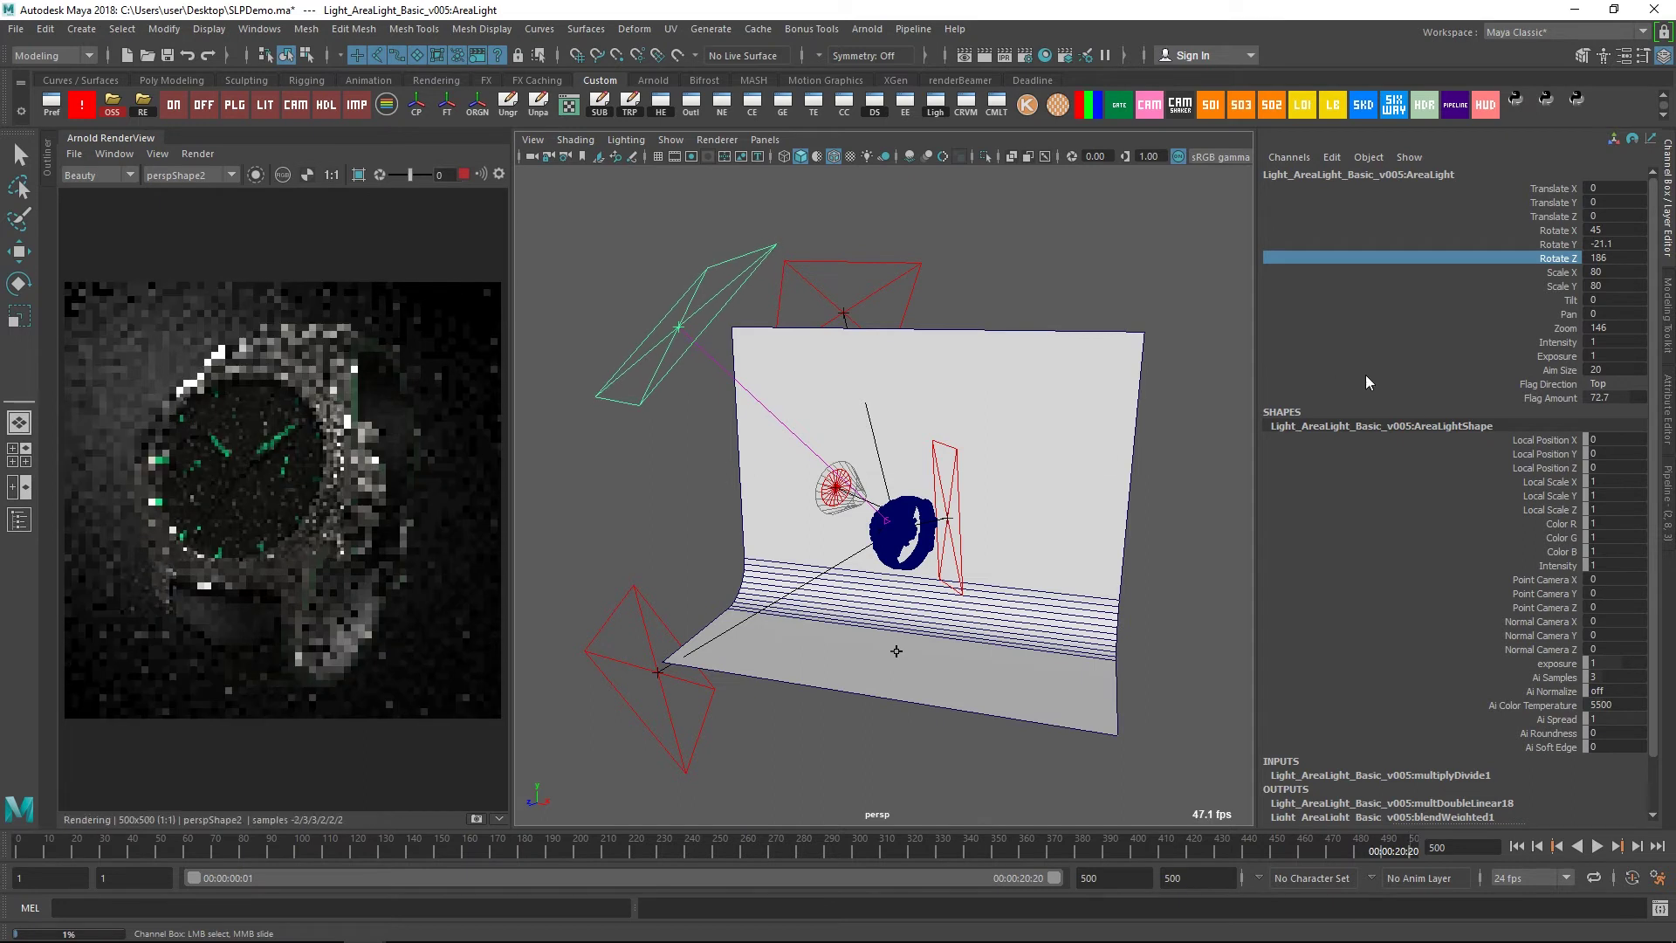
{"action": "left_click", "coordinate": [1552, 398]}
{"action": "mouse_move", "coordinate": [1552, 398]}
{"action": "middle_mouse_down"}
{"action": "mouse_move", "coordinate": [982, 430]}
{"action": "mouse_move", "coordinate": [661, 482]}
{"action": "middle_mouse_up"}
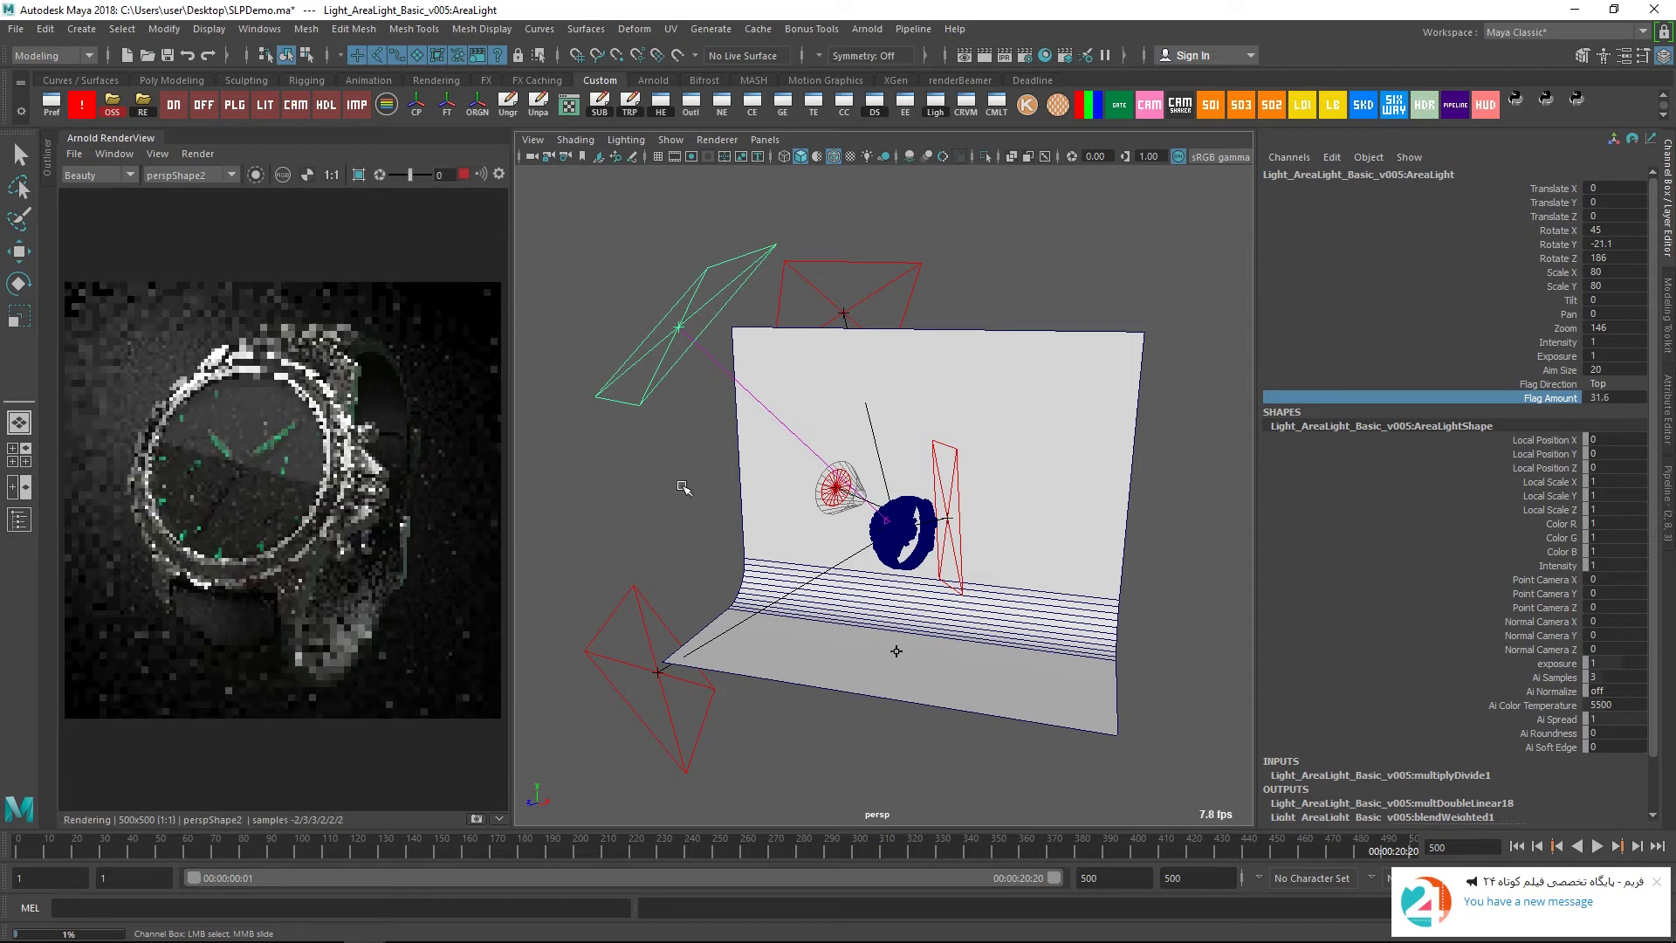
{"action": "key", "text": "ctrl+z"}
{"action": "middle_click_drag", "start_coordinate": [914, 478], "coordinate": [886, 431]}
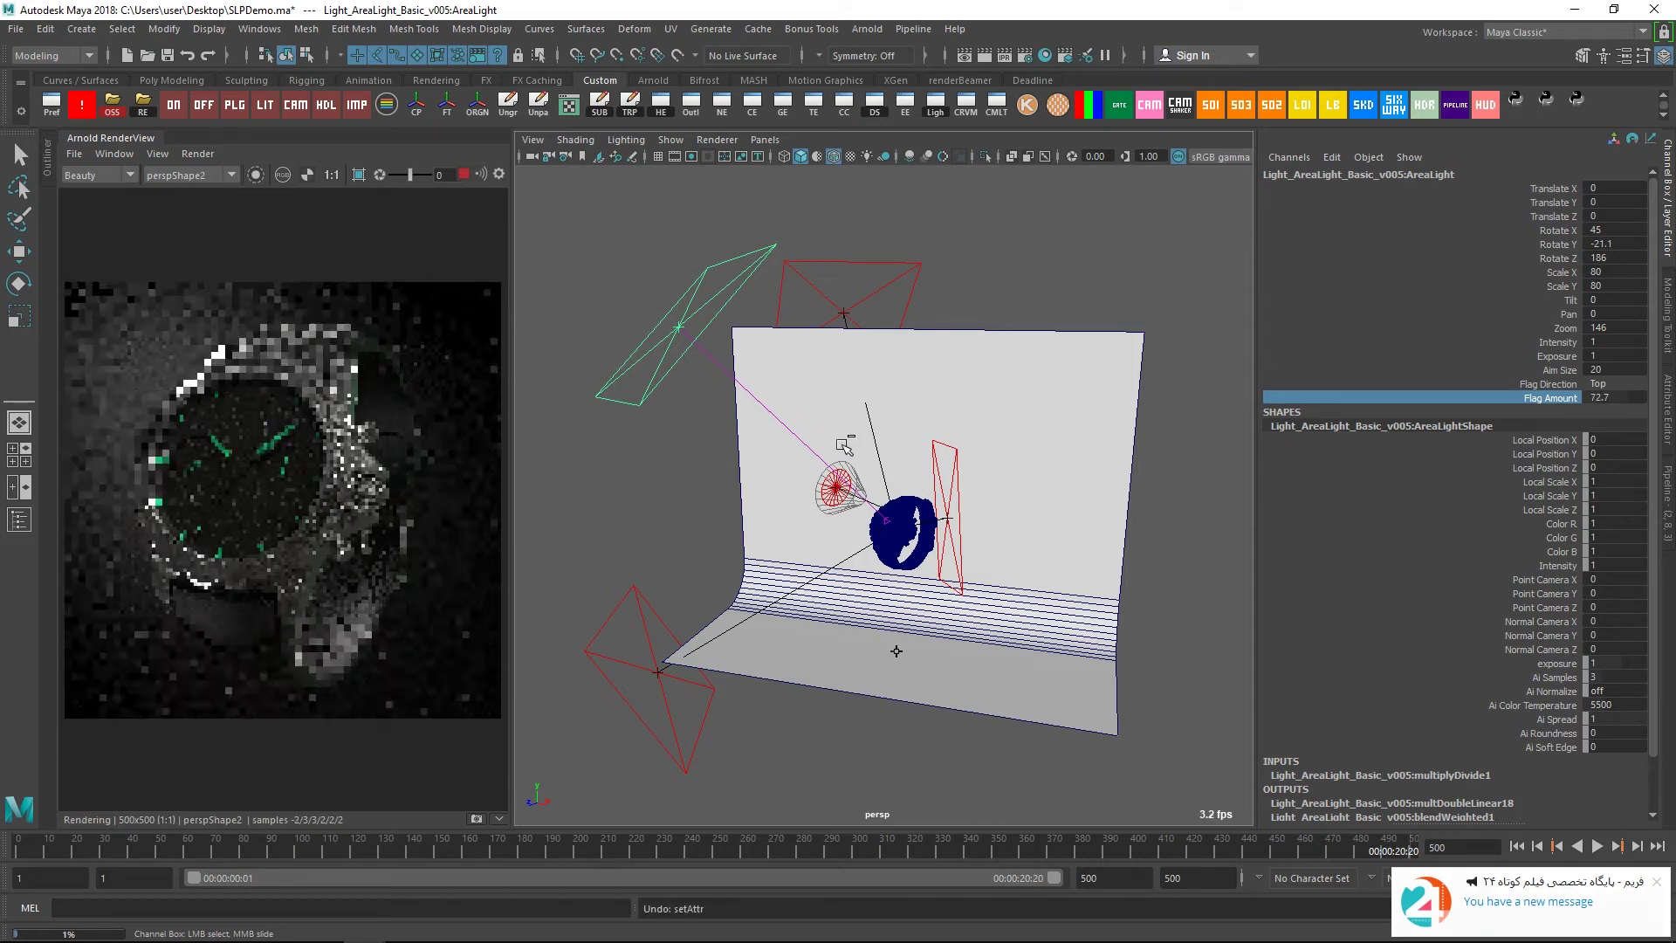
{"action": "left_click", "coordinate": [1548, 384]}
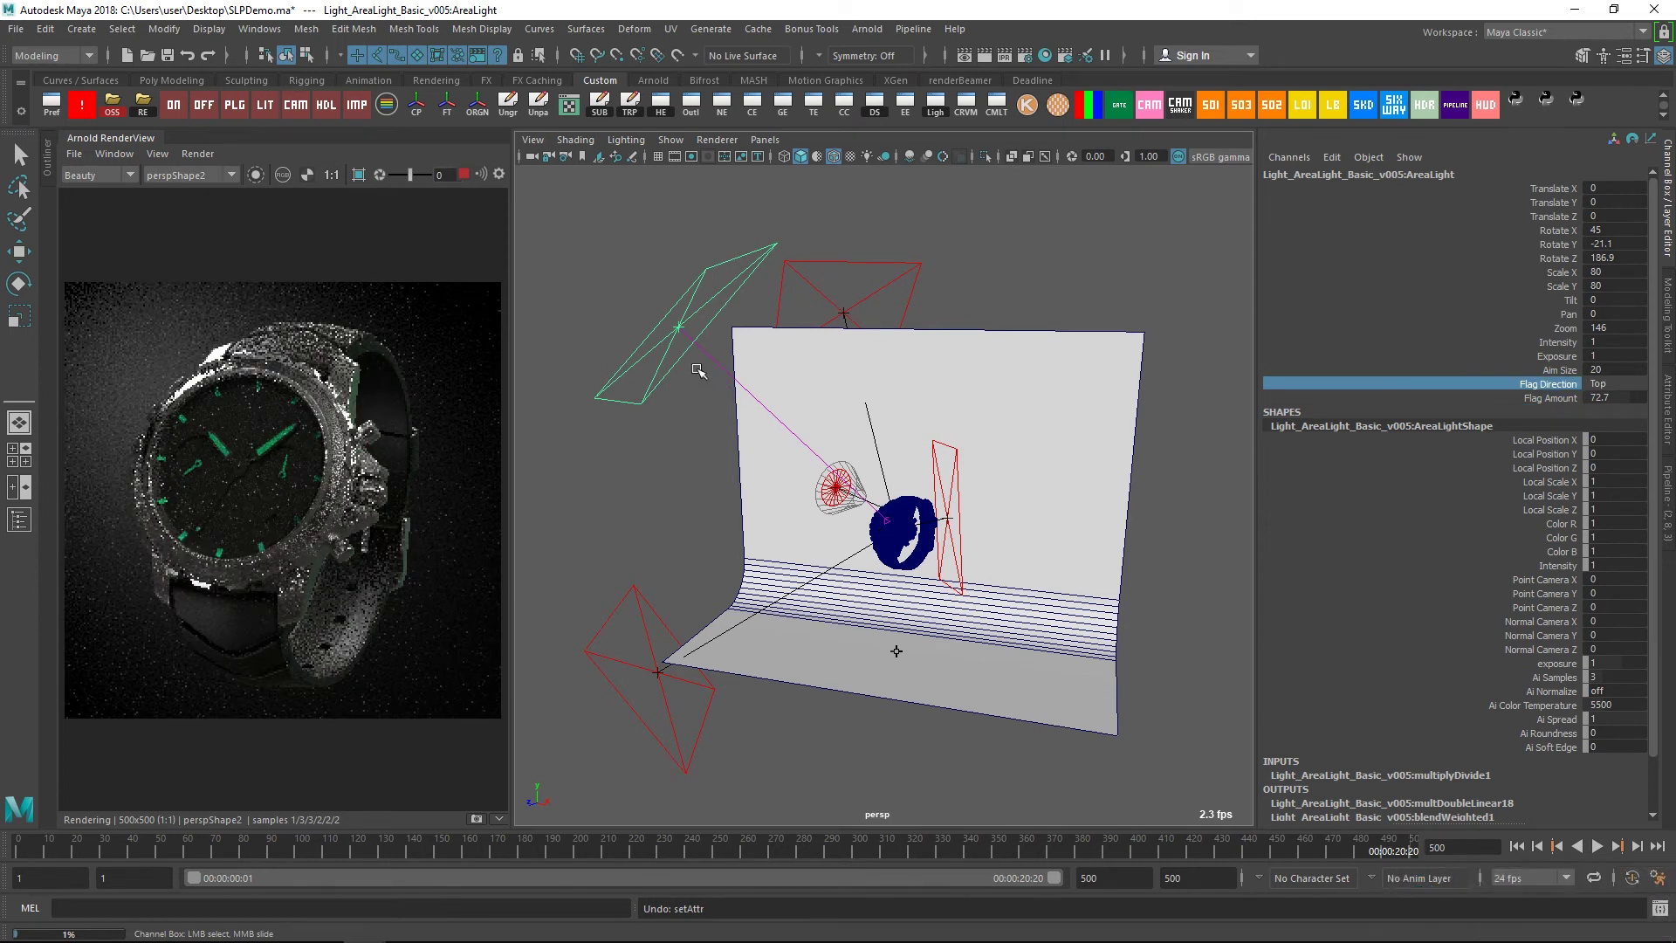
Reset Rotate Z to 0, set Flag Direction to Bottom, and lower the Flag Amount
{"action": "middle_click_drag", "start_coordinate": [698, 371], "coordinate": [726, 371]}
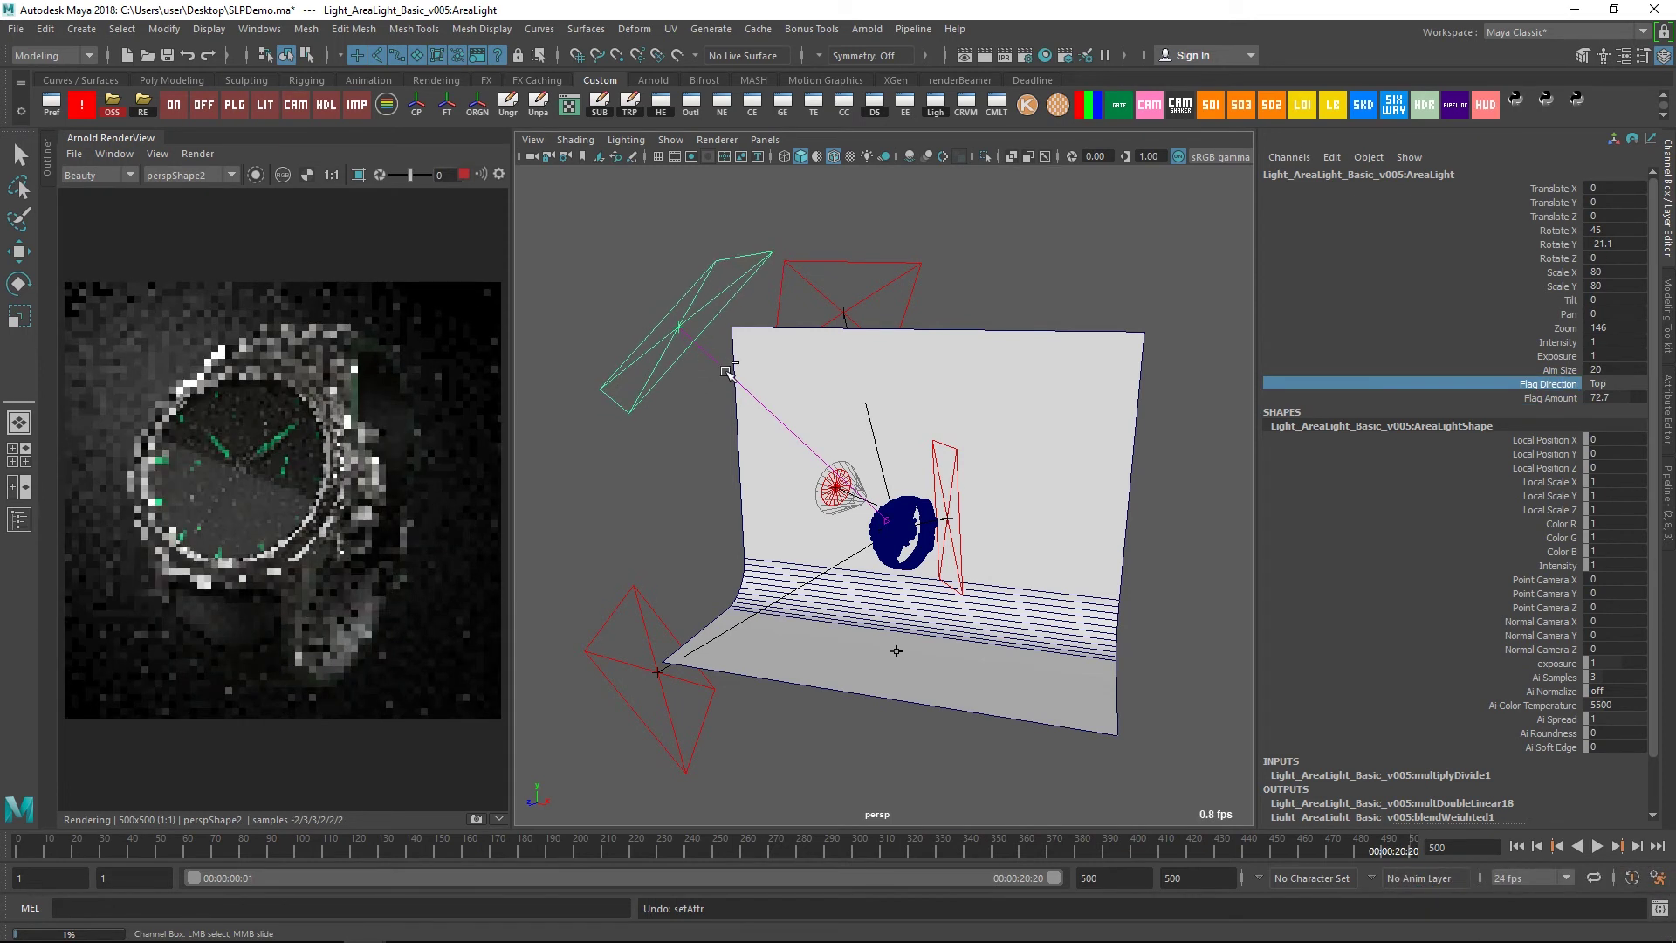
{"action": "double_click", "coordinate": [1618, 399]}
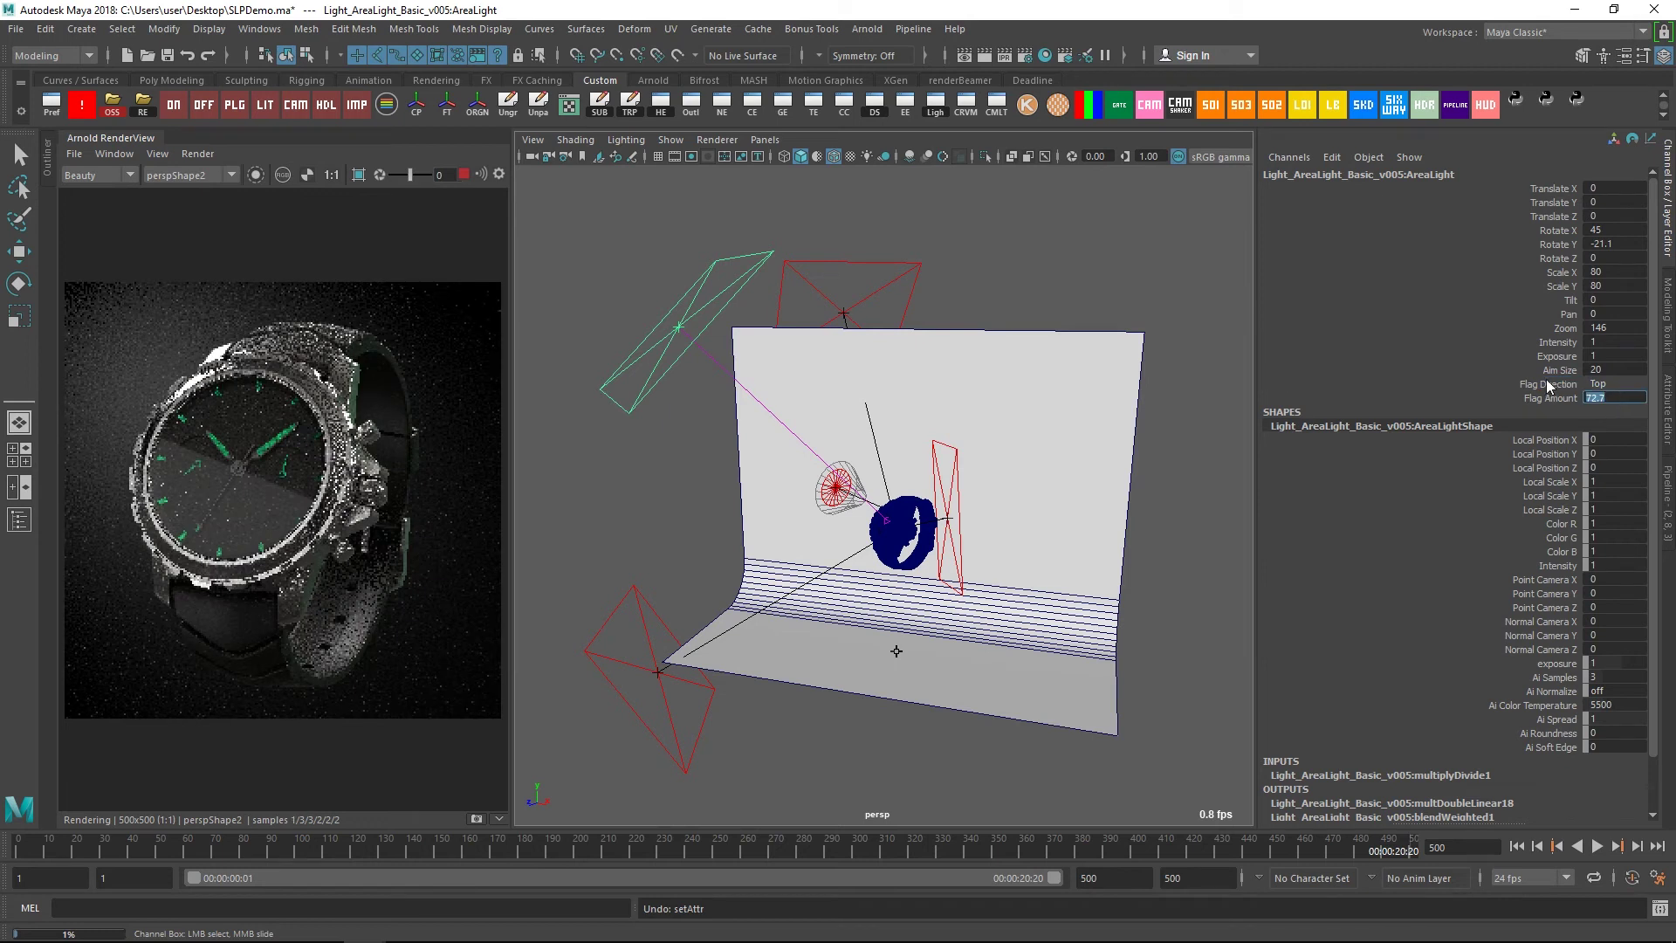
{"action": "left_click", "coordinate": [1606, 384]}
{"action": "left_click", "coordinate": [1613, 417]}
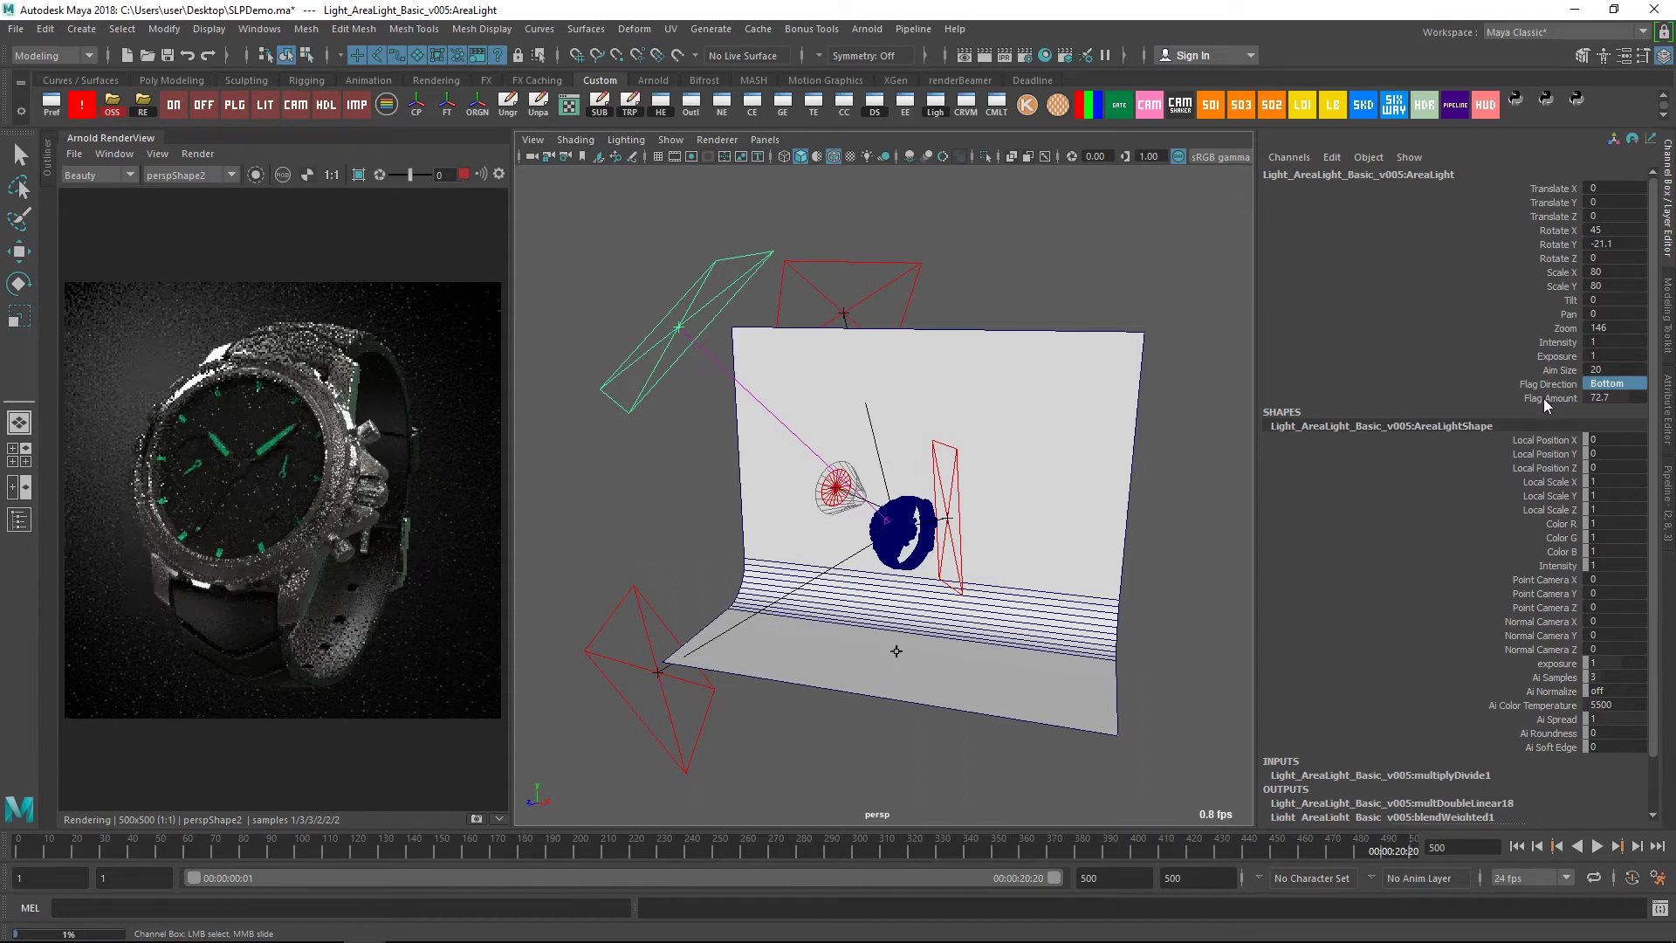
{"action": "mouse_move", "coordinate": [687, 405]}
{"action": "middle_mouse_down"}
{"action": "mouse_move", "coordinate": [532, 446]}
{"action": "mouse_move", "coordinate": [270, 453]}
{"action": "mouse_move", "coordinate": [302, 457]}
{"action": "middle_mouse_up"}
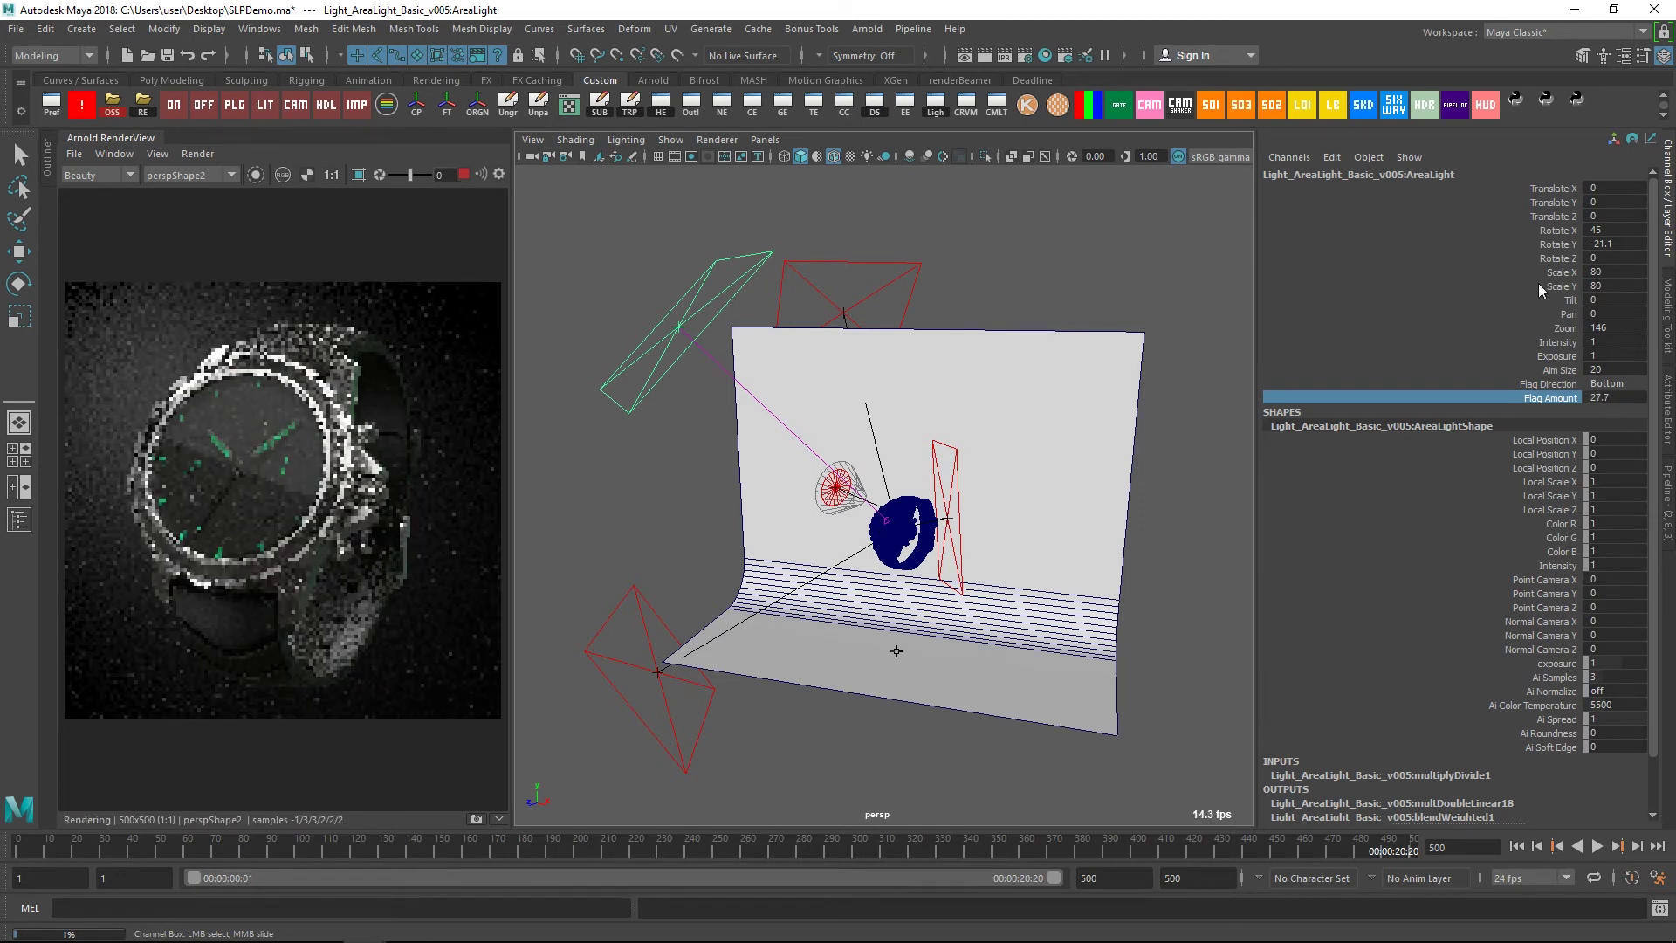
Tilt the light to Rotate Z -15.6, drop Flag Amount to 21.1, and widen the render preview
{"action": "left_click", "coordinate": [1558, 258]}
{"action": "mouse_move", "coordinate": [811, 445]}
{"action": "middle_mouse_down"}
{"action": "mouse_move", "coordinate": [838, 443]}
{"action": "mouse_move", "coordinate": [665, 457]}
{"action": "middle_mouse_up"}
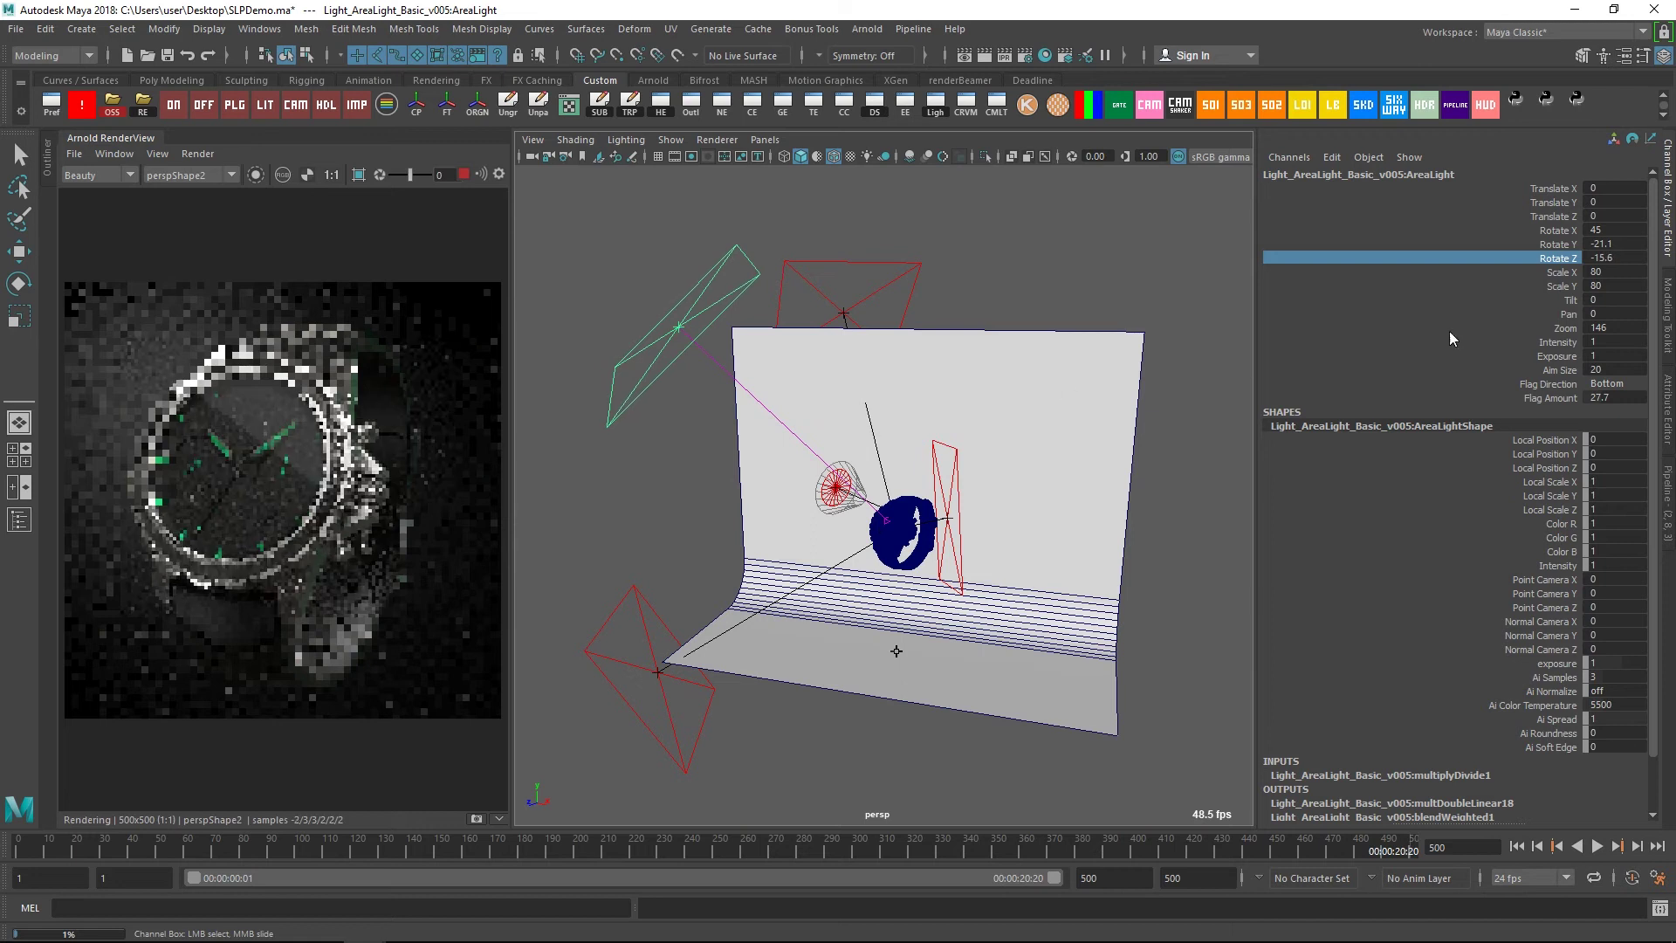
{"action": "left_click", "coordinate": [1551, 398]}
{"action": "middle_click_drag", "start_coordinate": [1028, 429], "coordinate": [967, 439]}
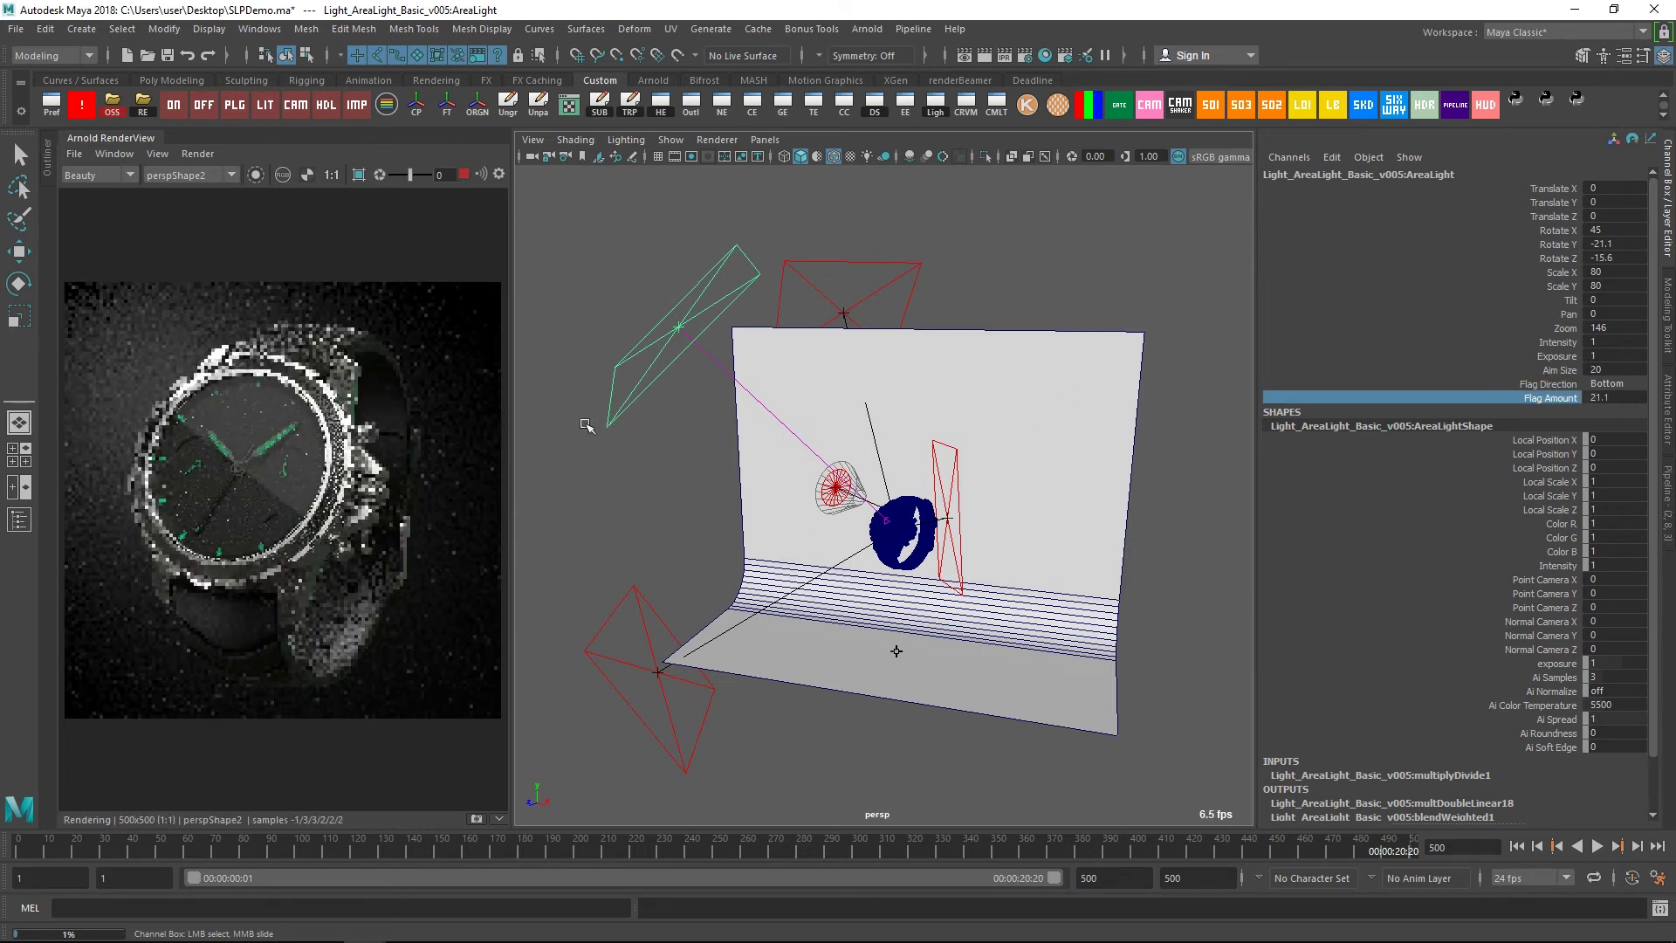
{"action": "left_click_drag", "start_coordinate": [512, 437], "coordinate": [549, 445]}
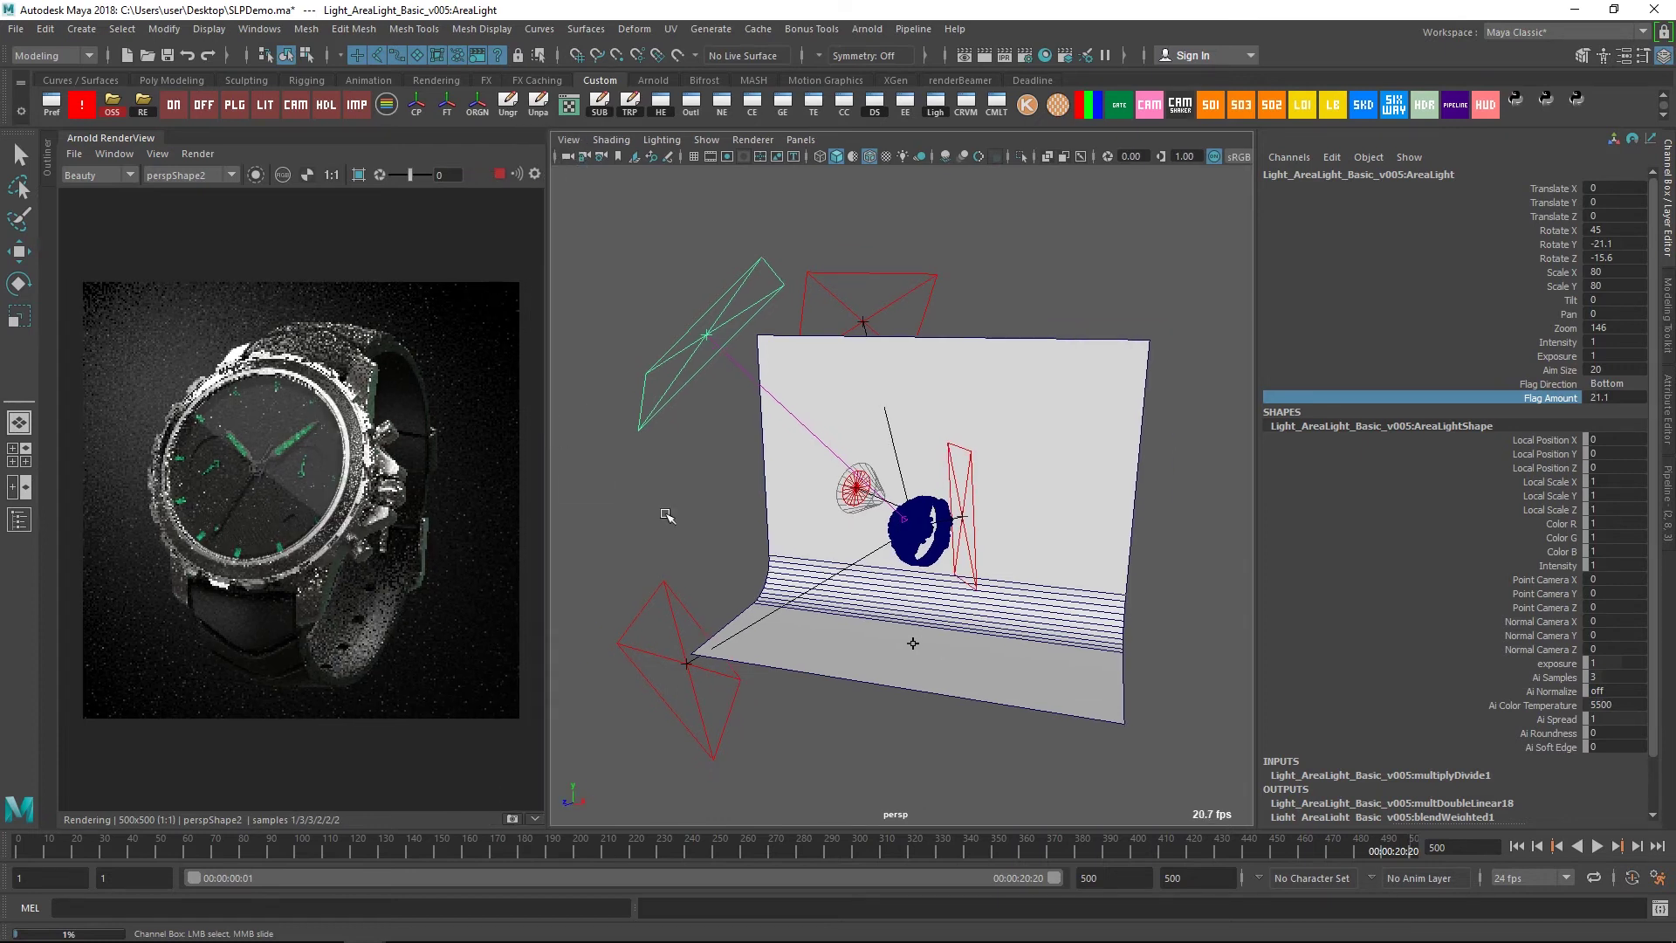
Lower the area light's Zoom to 144.8 and go to the first frame
{"action": "left_click", "coordinate": [1562, 327]}
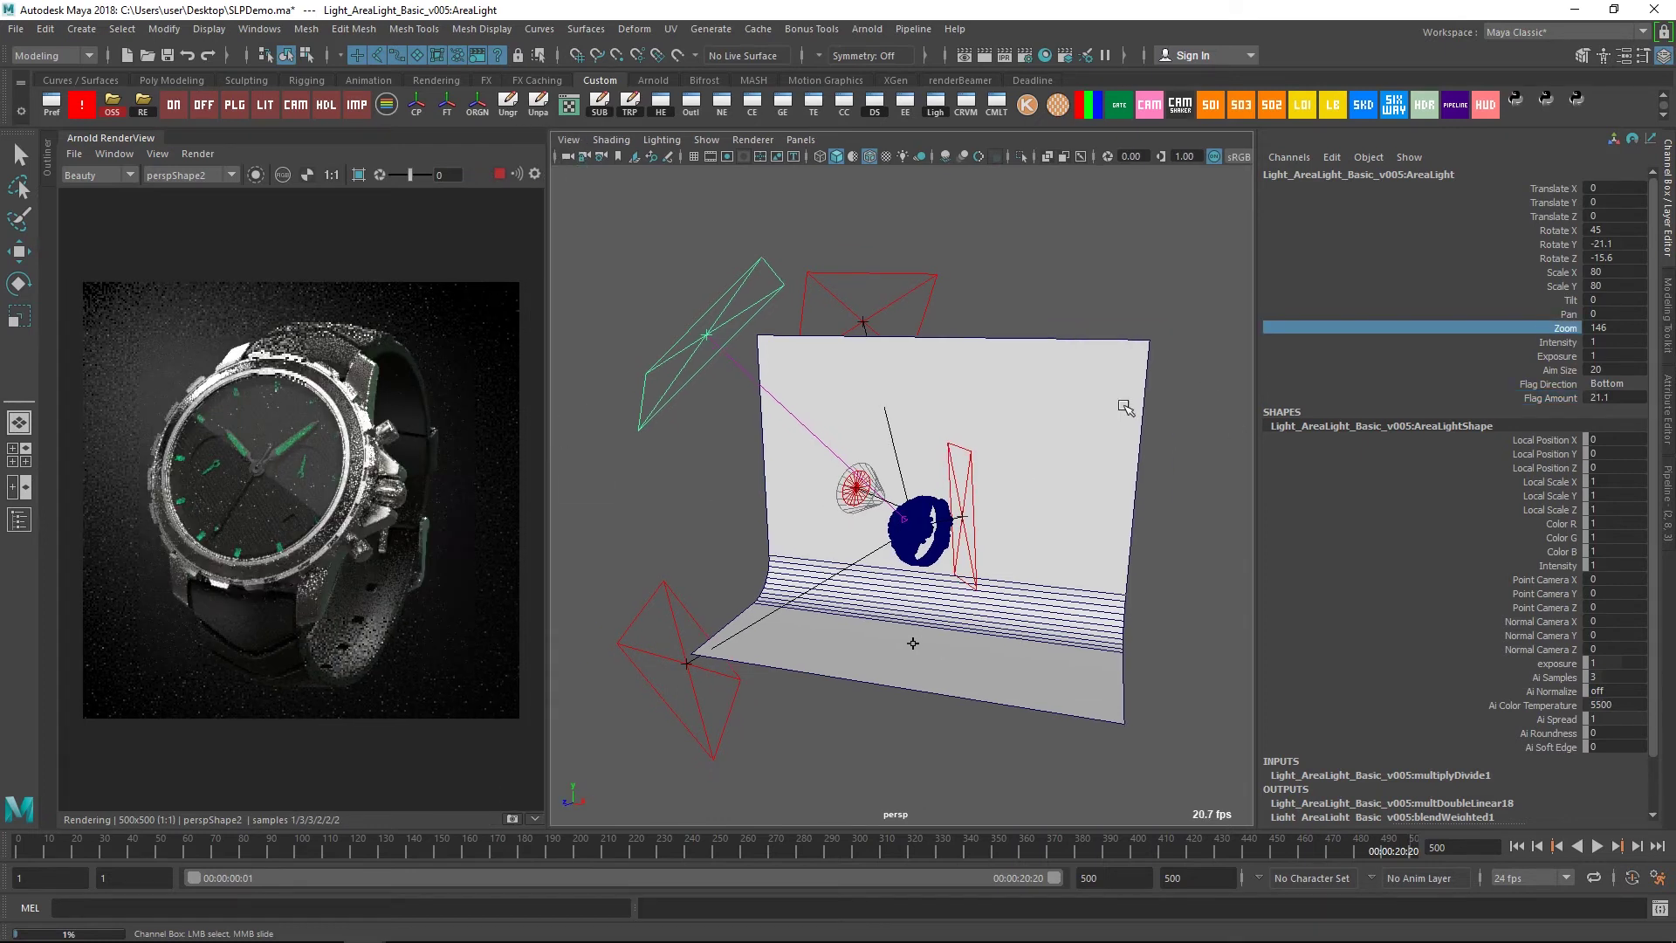
{"action": "mouse_move", "coordinate": [882, 414]}
{"action": "middle_mouse_down"}
{"action": "mouse_move", "coordinate": [810, 415]}
{"action": "mouse_move", "coordinate": [1029, 389]}
{"action": "middle_mouse_up"}
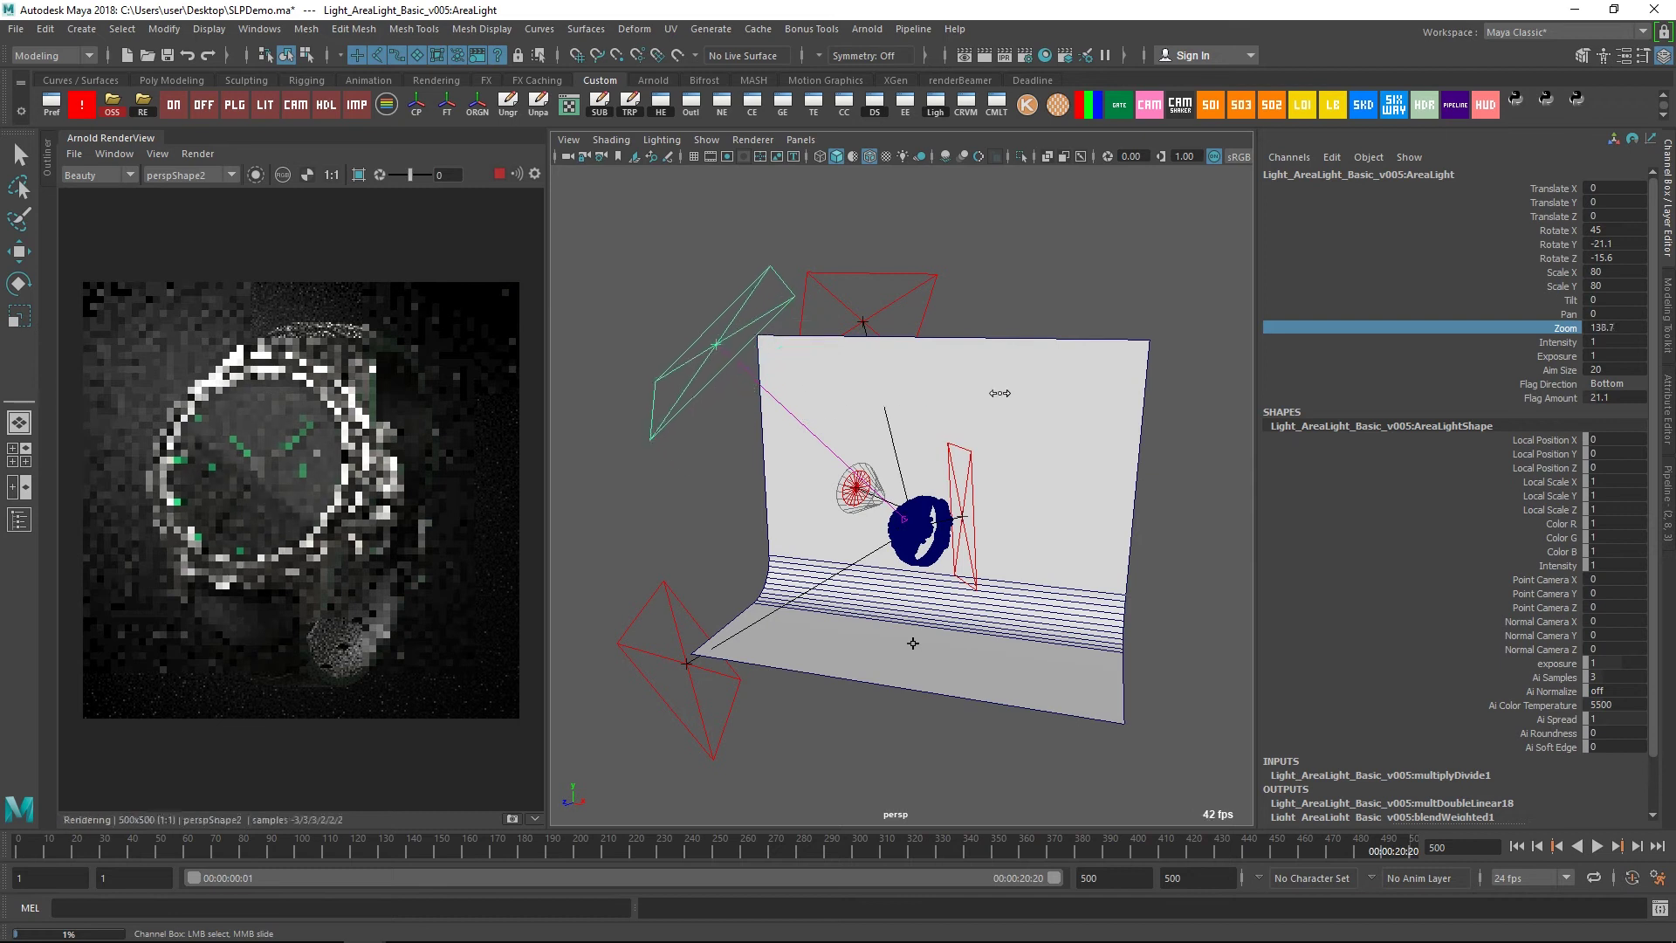
{"action": "left_click", "coordinate": [1559, 398]}
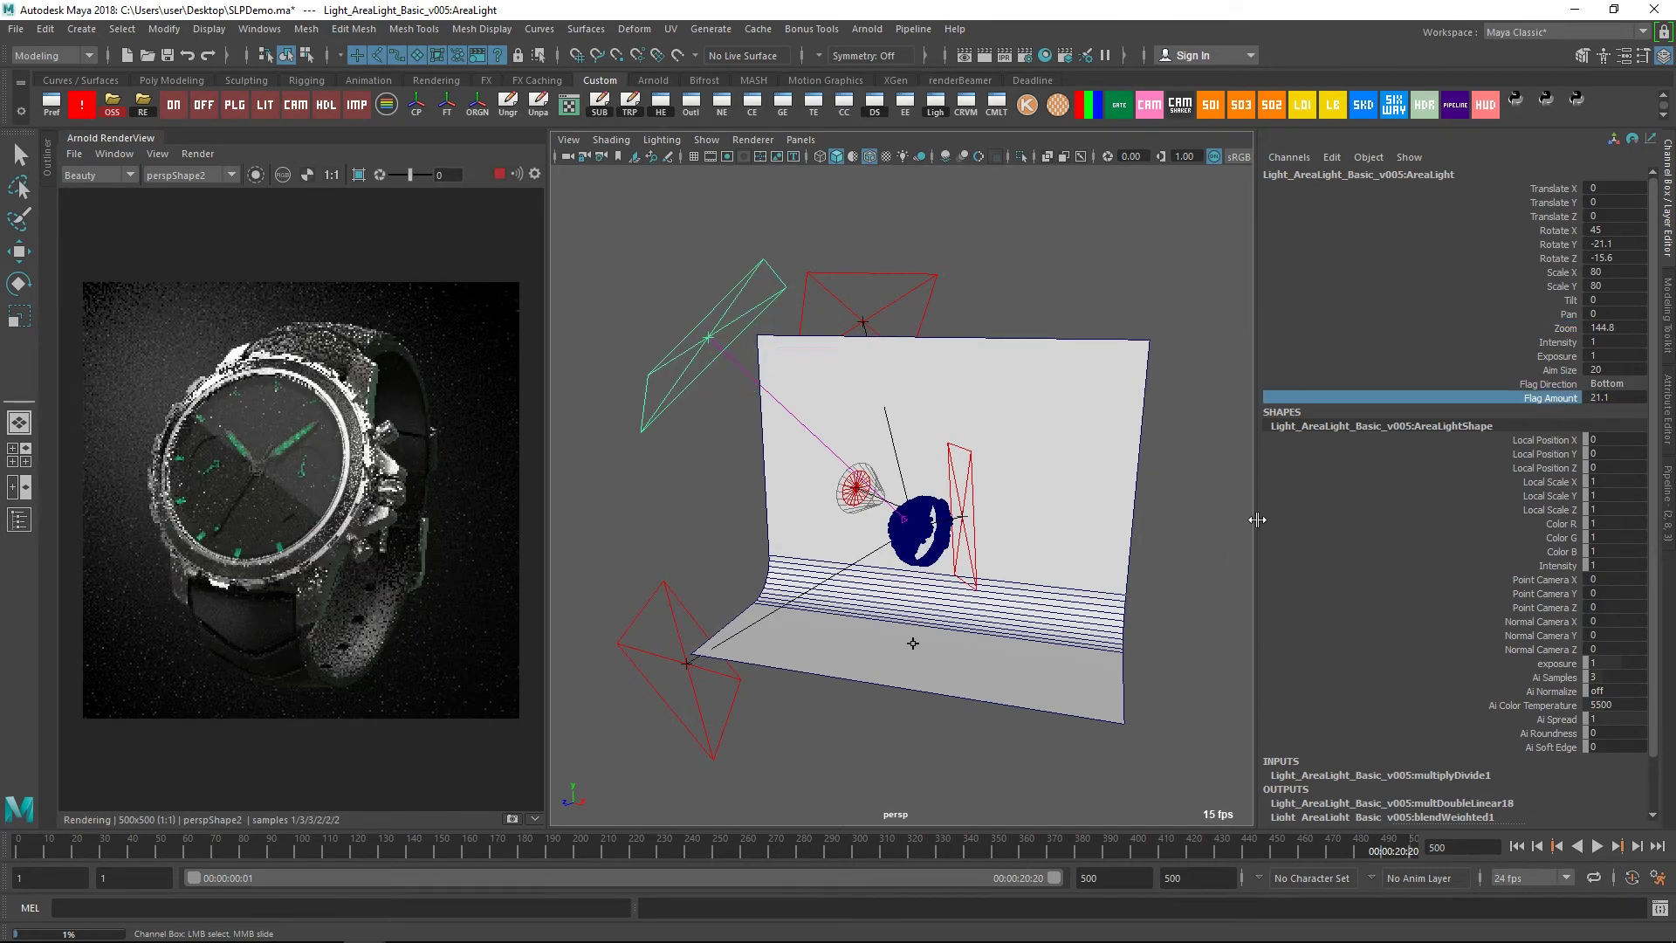
{"action": "left_click", "coordinate": [25, 859]}
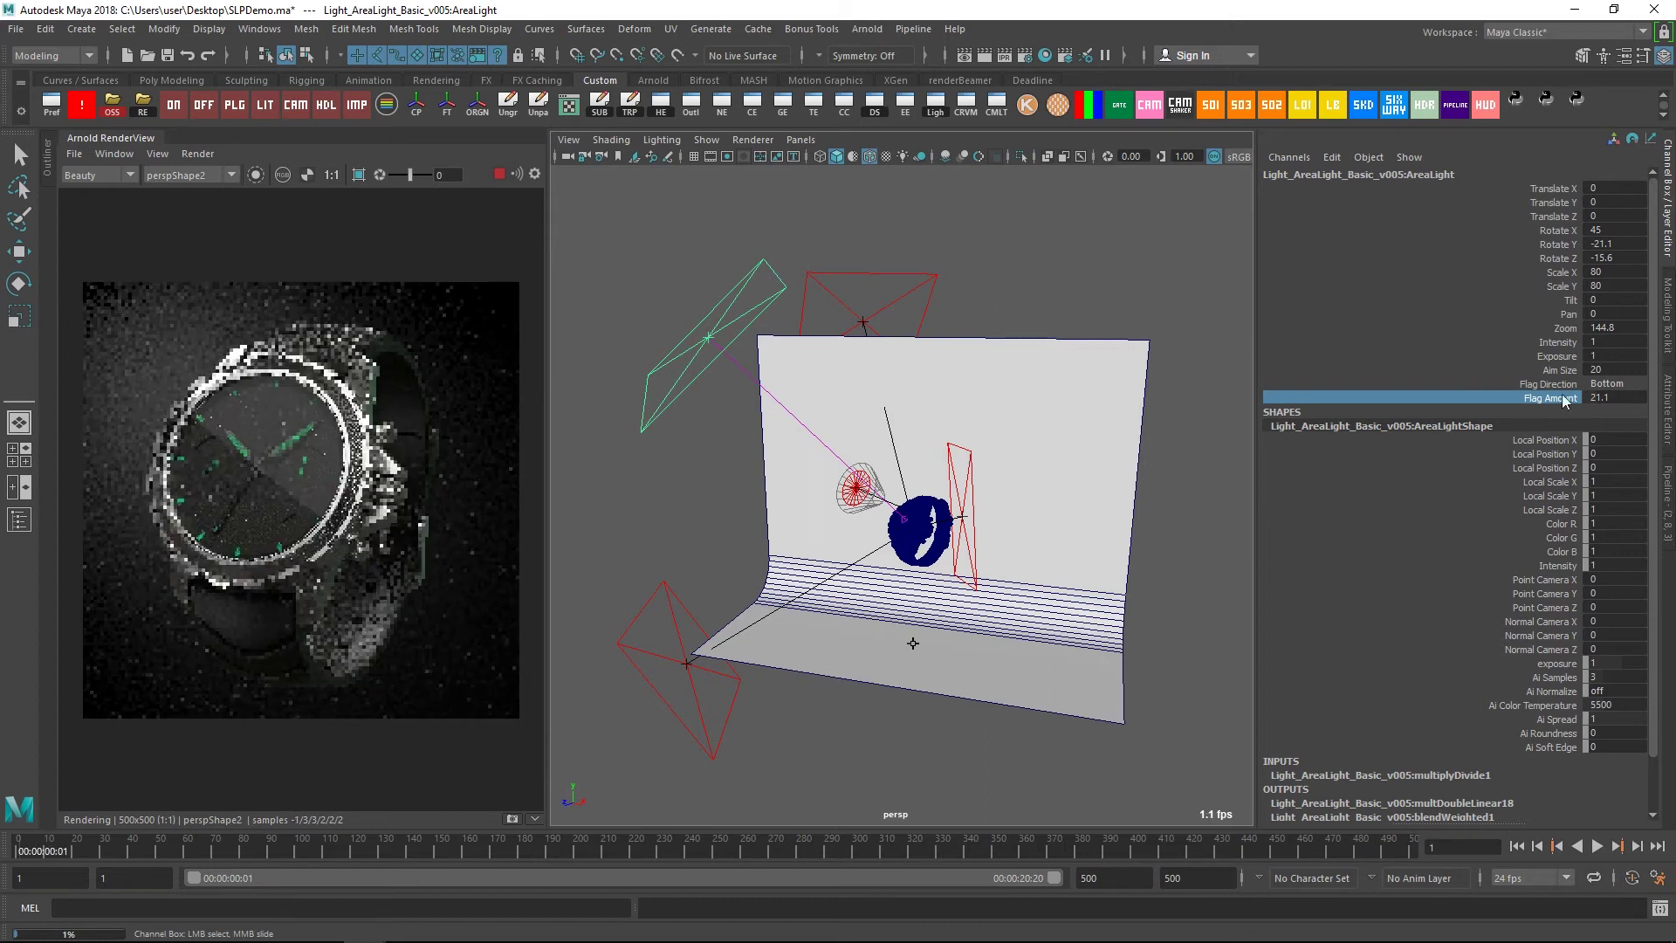
Set the area light's Flag Amount to 100 by typing it into the Channel Box
{"action": "right_click", "coordinate": [1536, 398]}
{"action": "left_click", "coordinate": [1580, 370]}
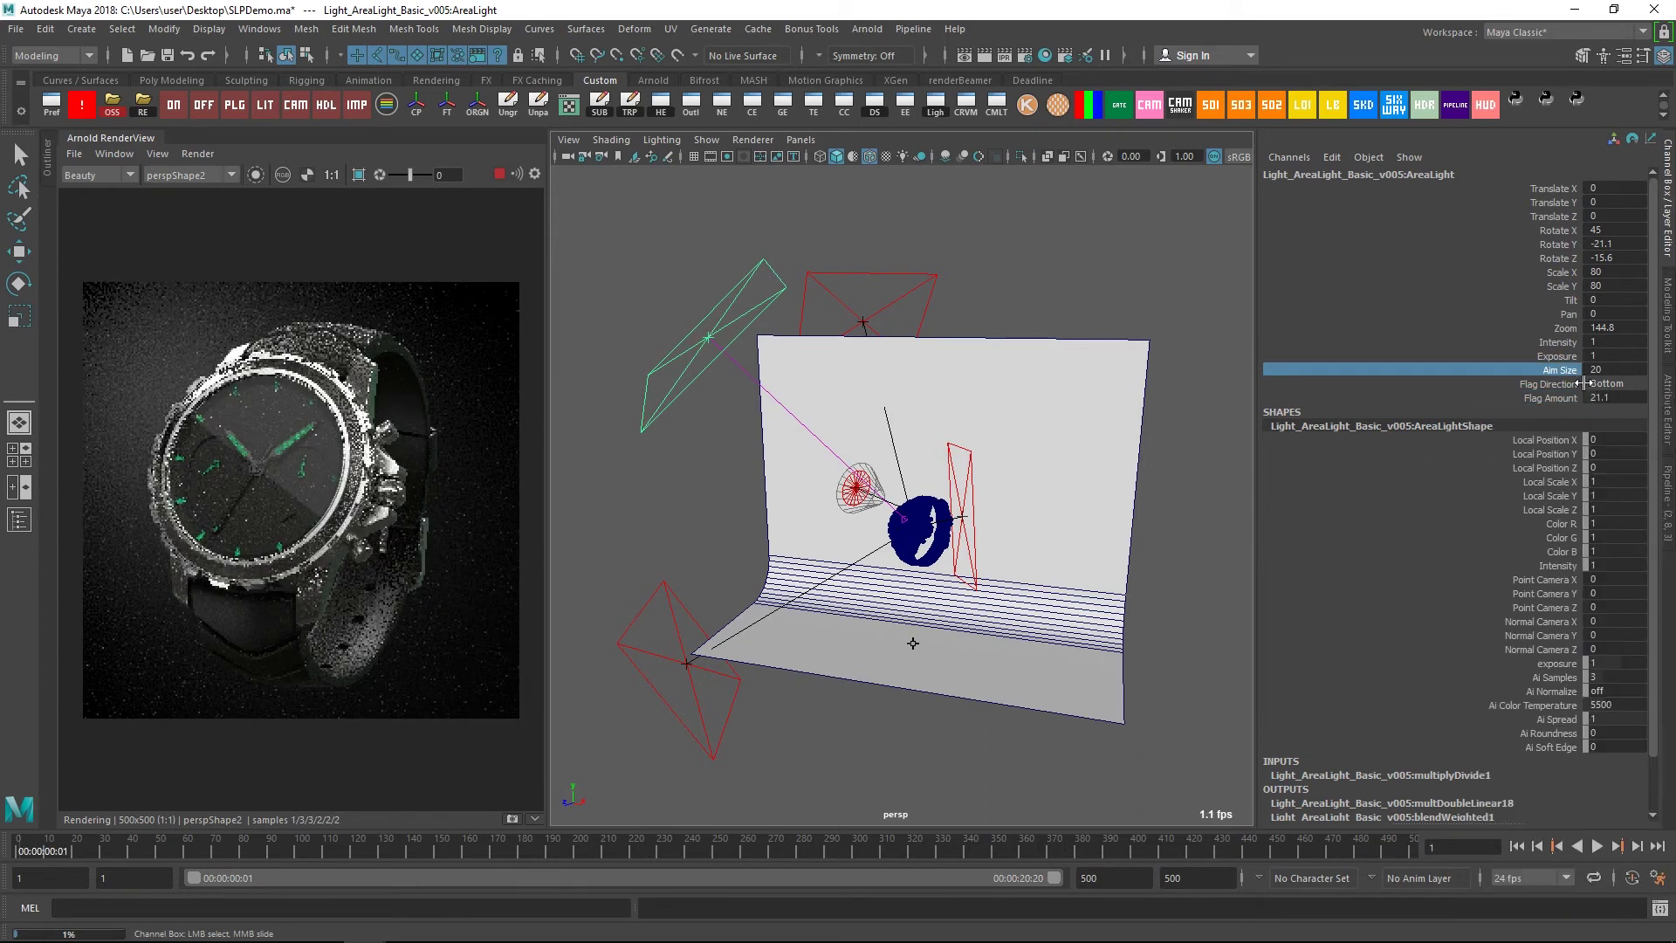
{"action": "left_click", "coordinate": [1560, 399]}
{"action": "double_click", "coordinate": [1601, 398]}
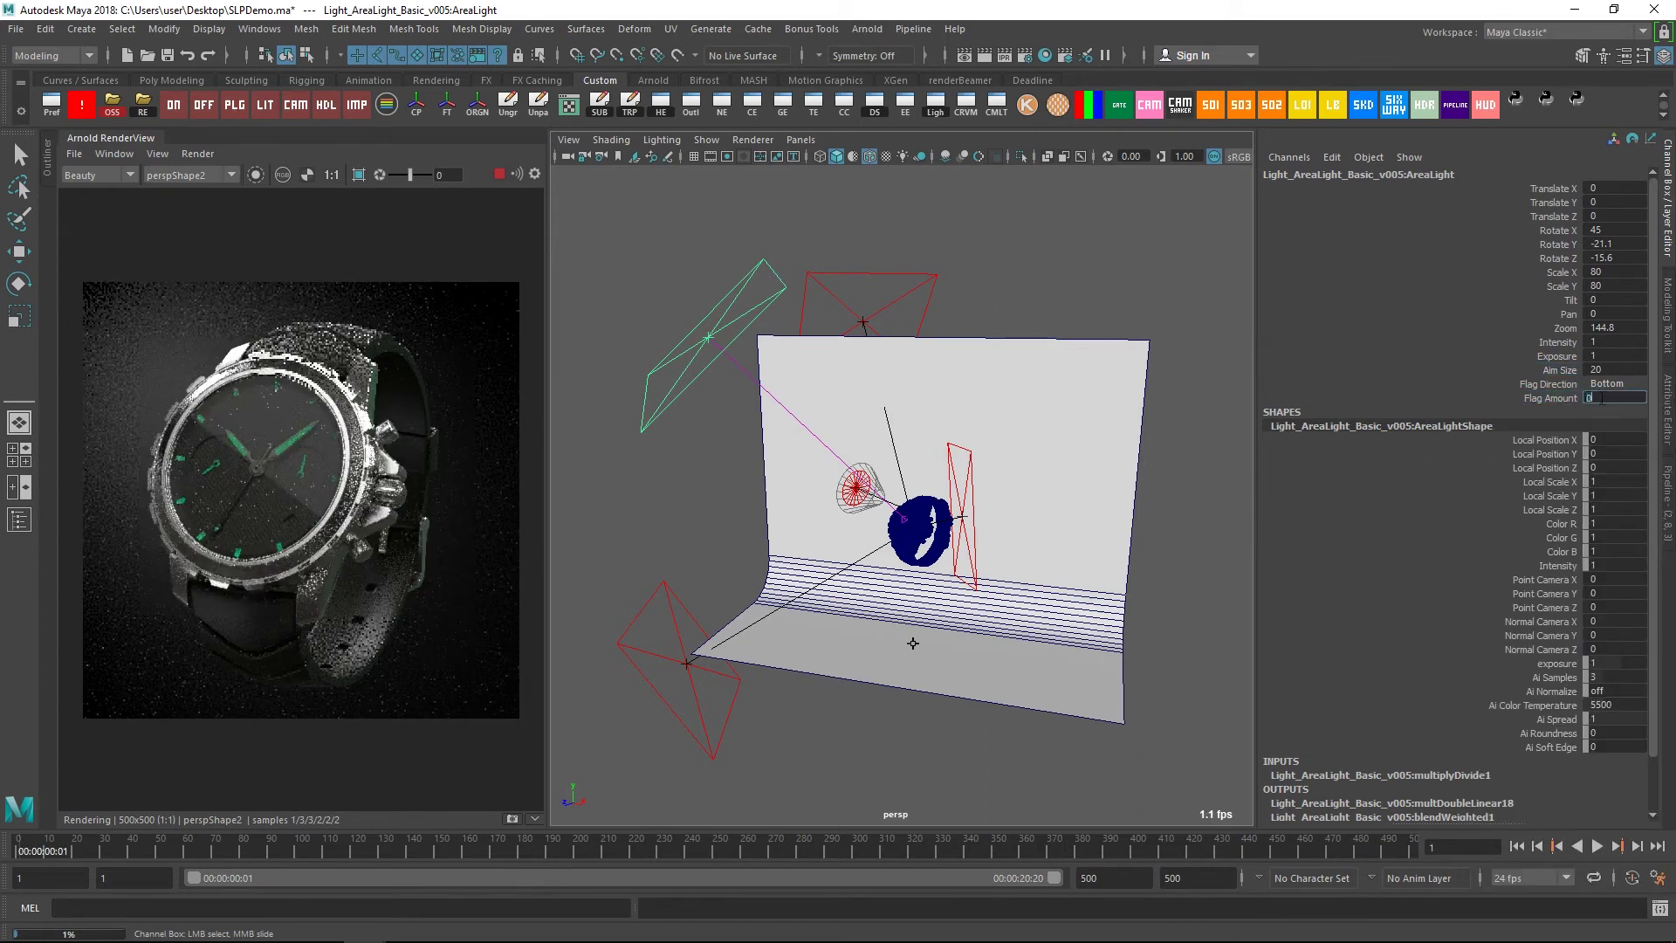
{"action": "key", "text": "Return"}
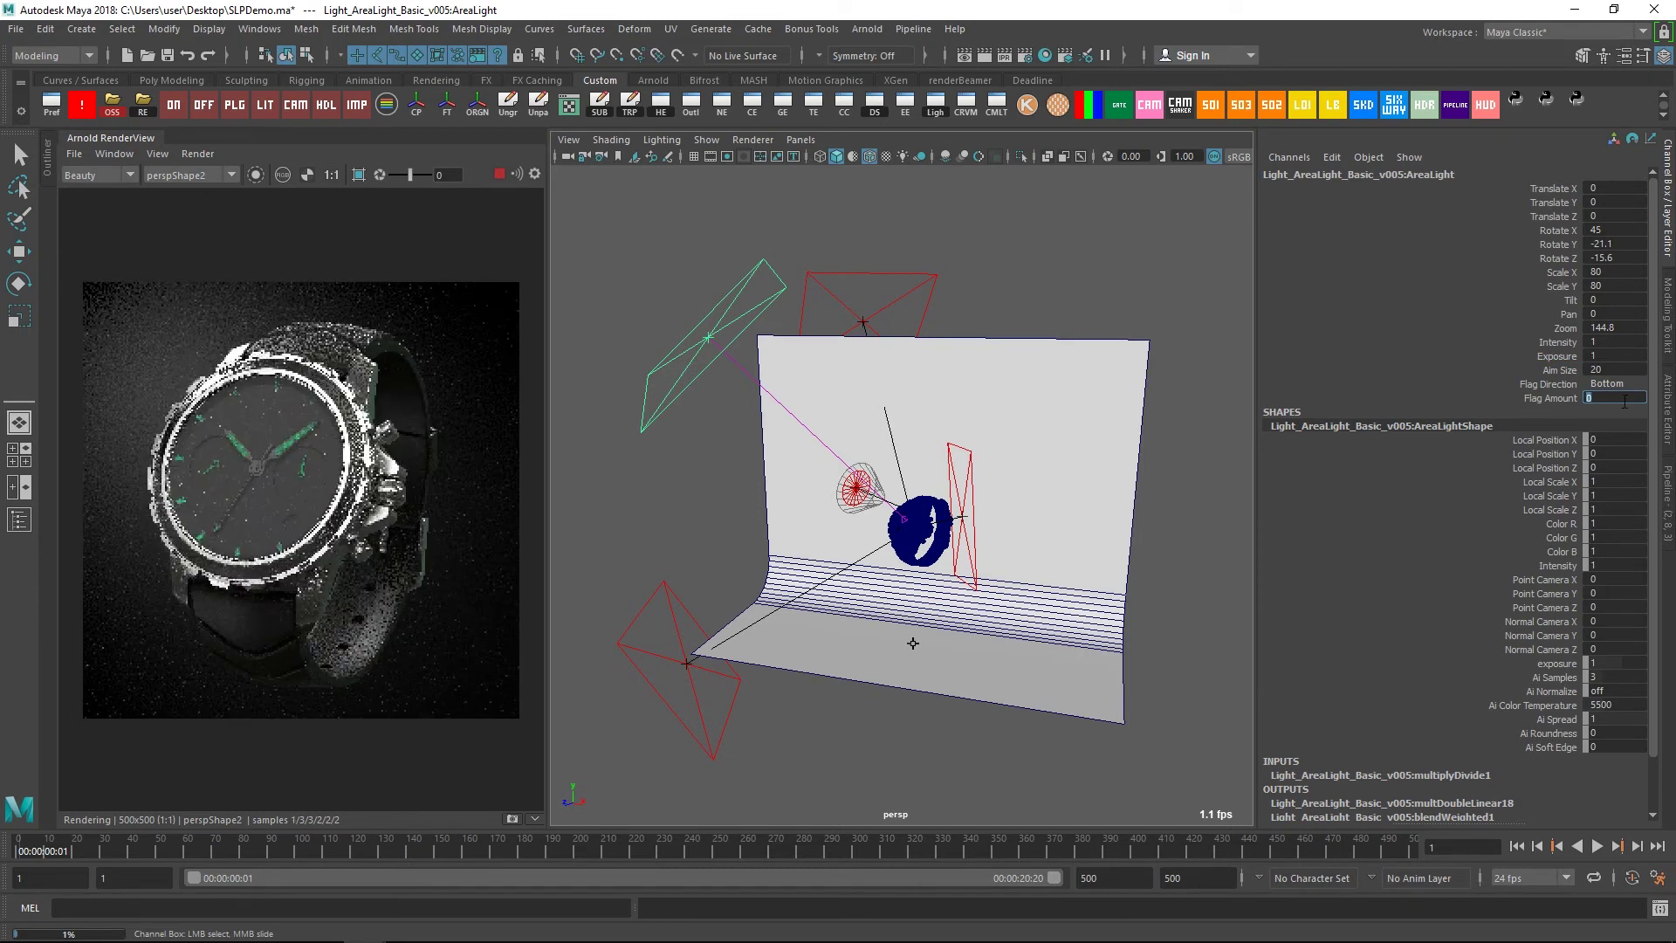
{"action": "type", "text": "0"}
{"action": "key", "text": "Return"}
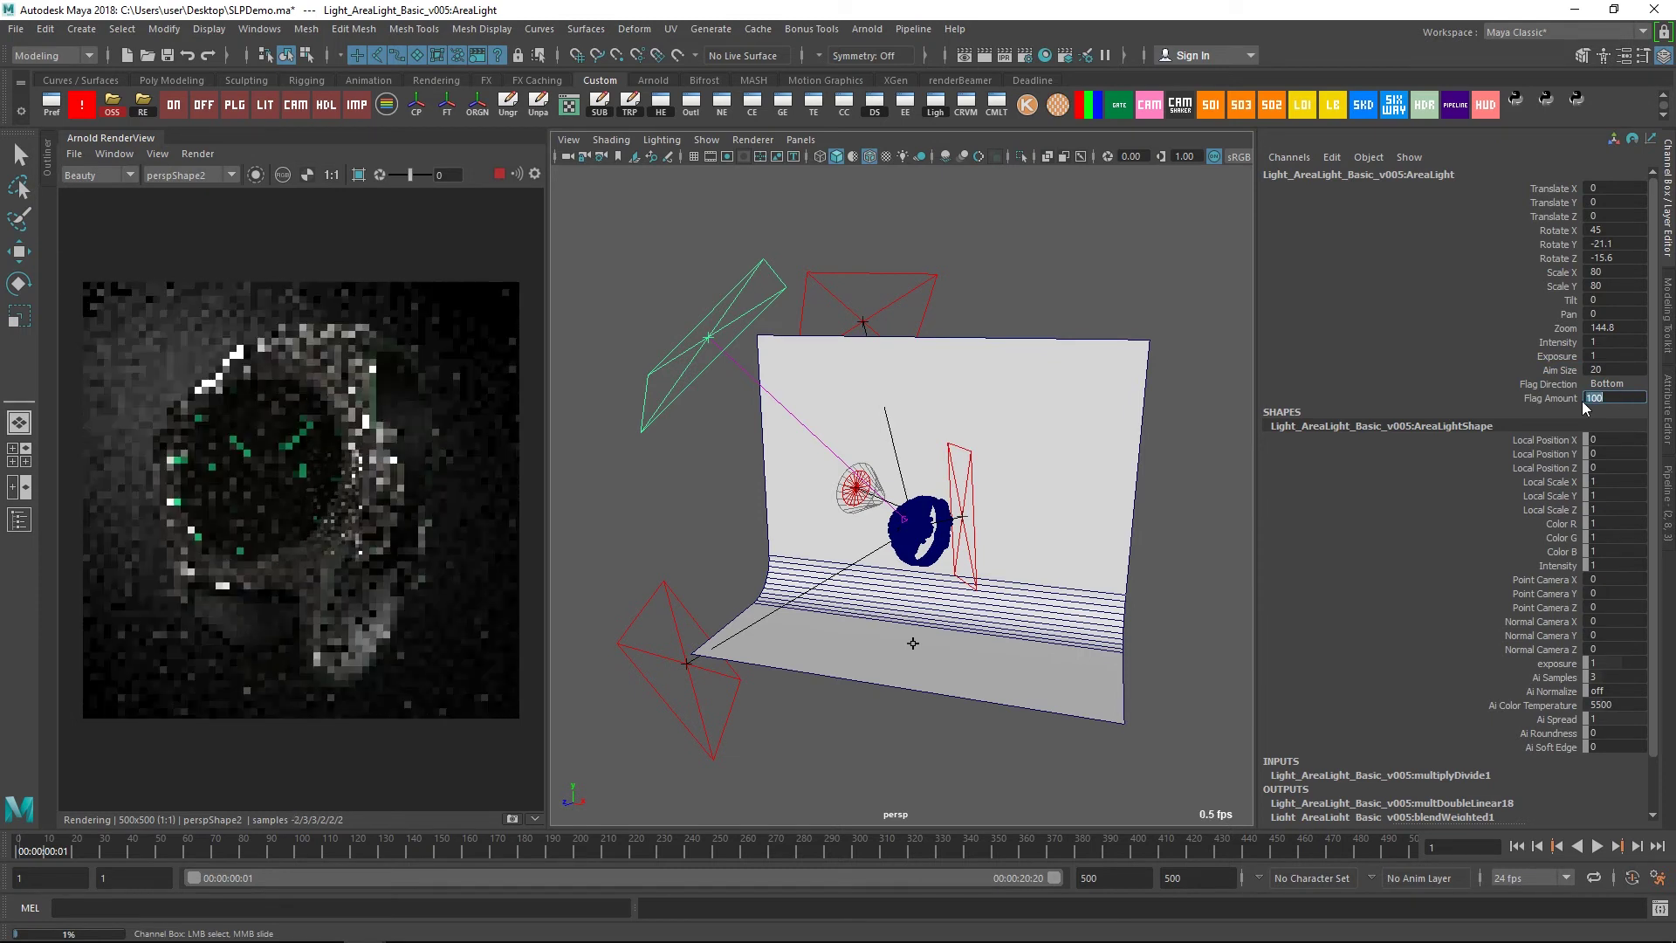
{"action": "right_click", "coordinate": [1553, 399]}
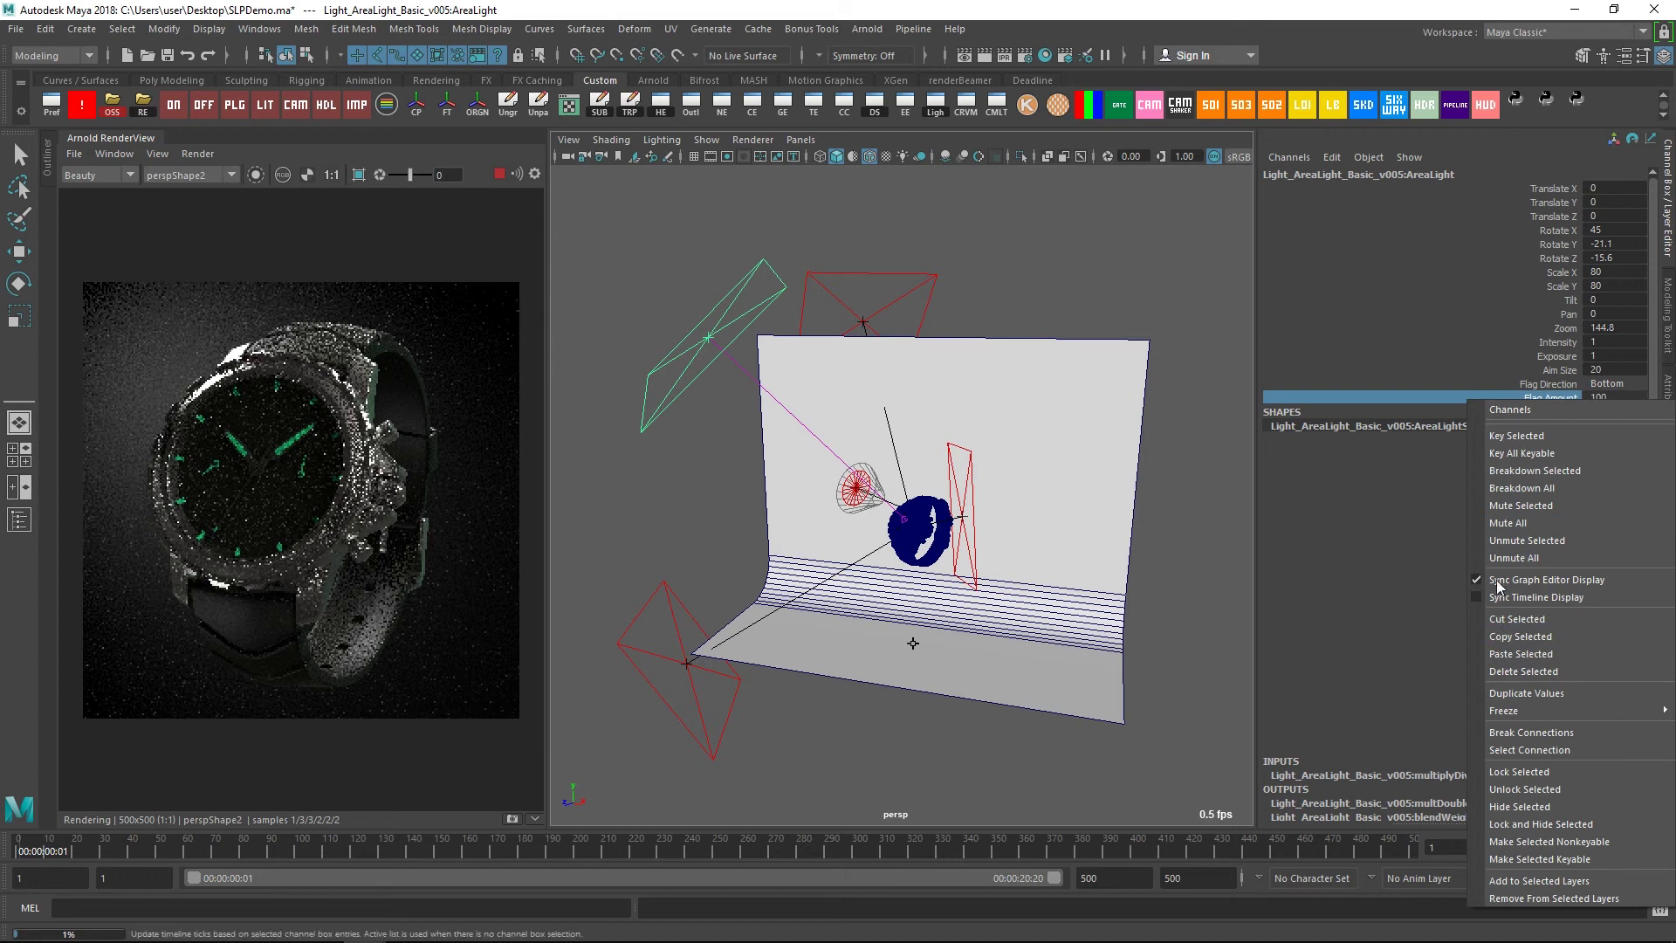
Key Flag Amount at 100 on the first frame and at 21 on the end frame
{"action": "left_click", "coordinate": [1516, 436]}
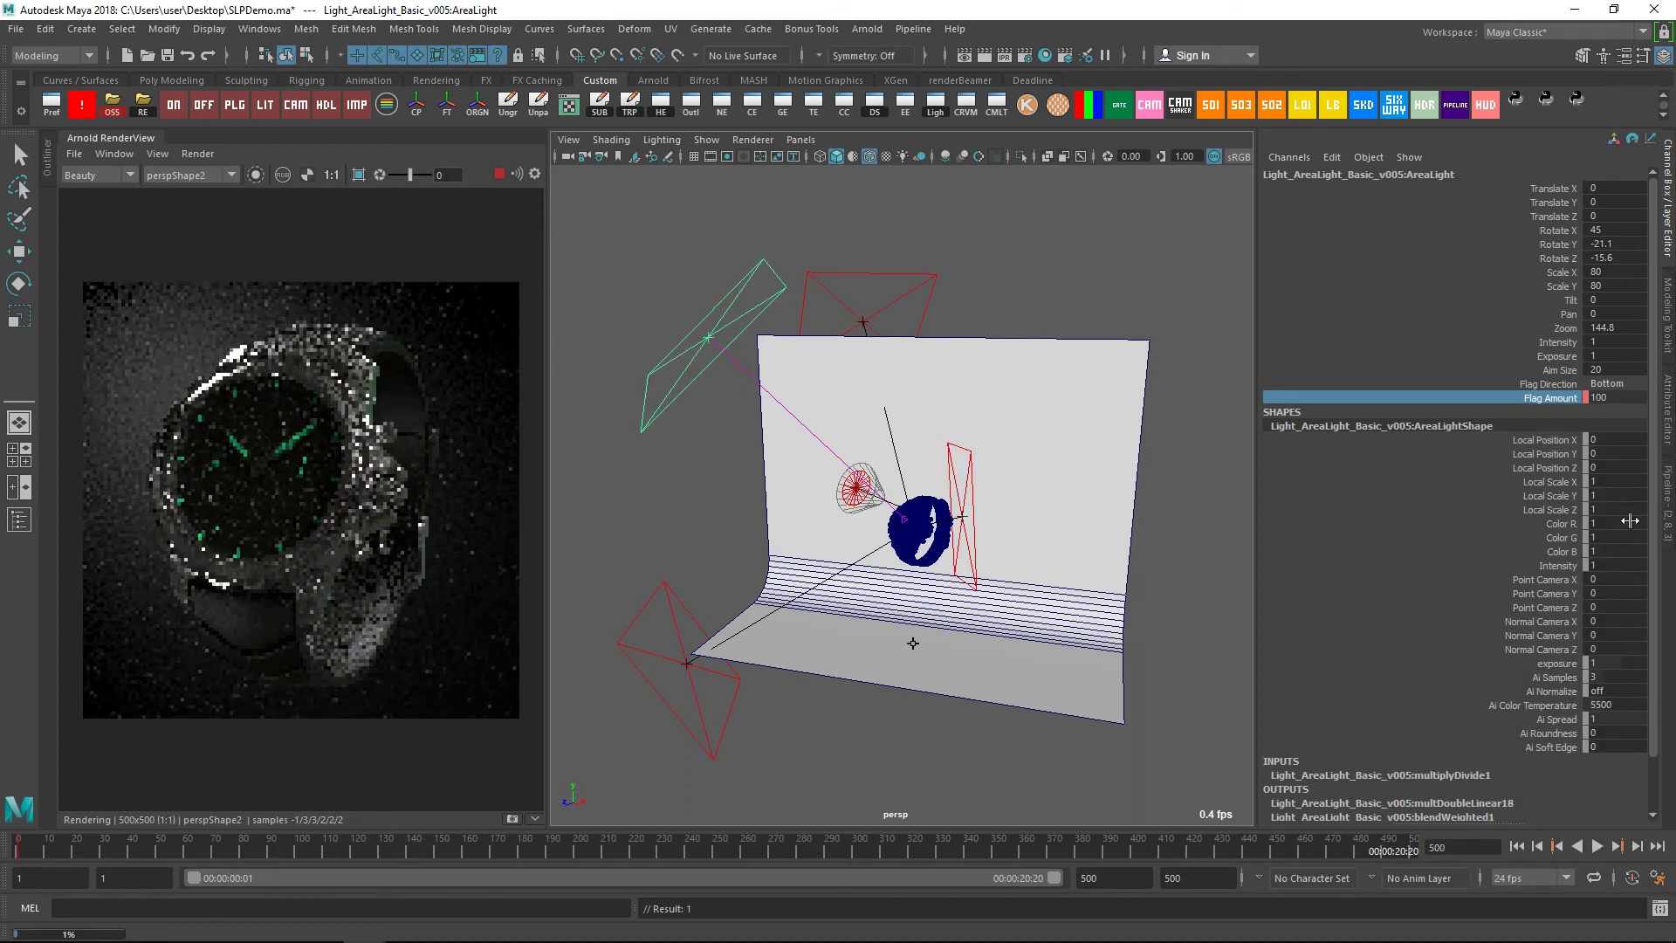
{"action": "left_click", "coordinate": [1628, 398]}
{"action": "type", "text": "21"}
{"action": "key", "text": "Return"}
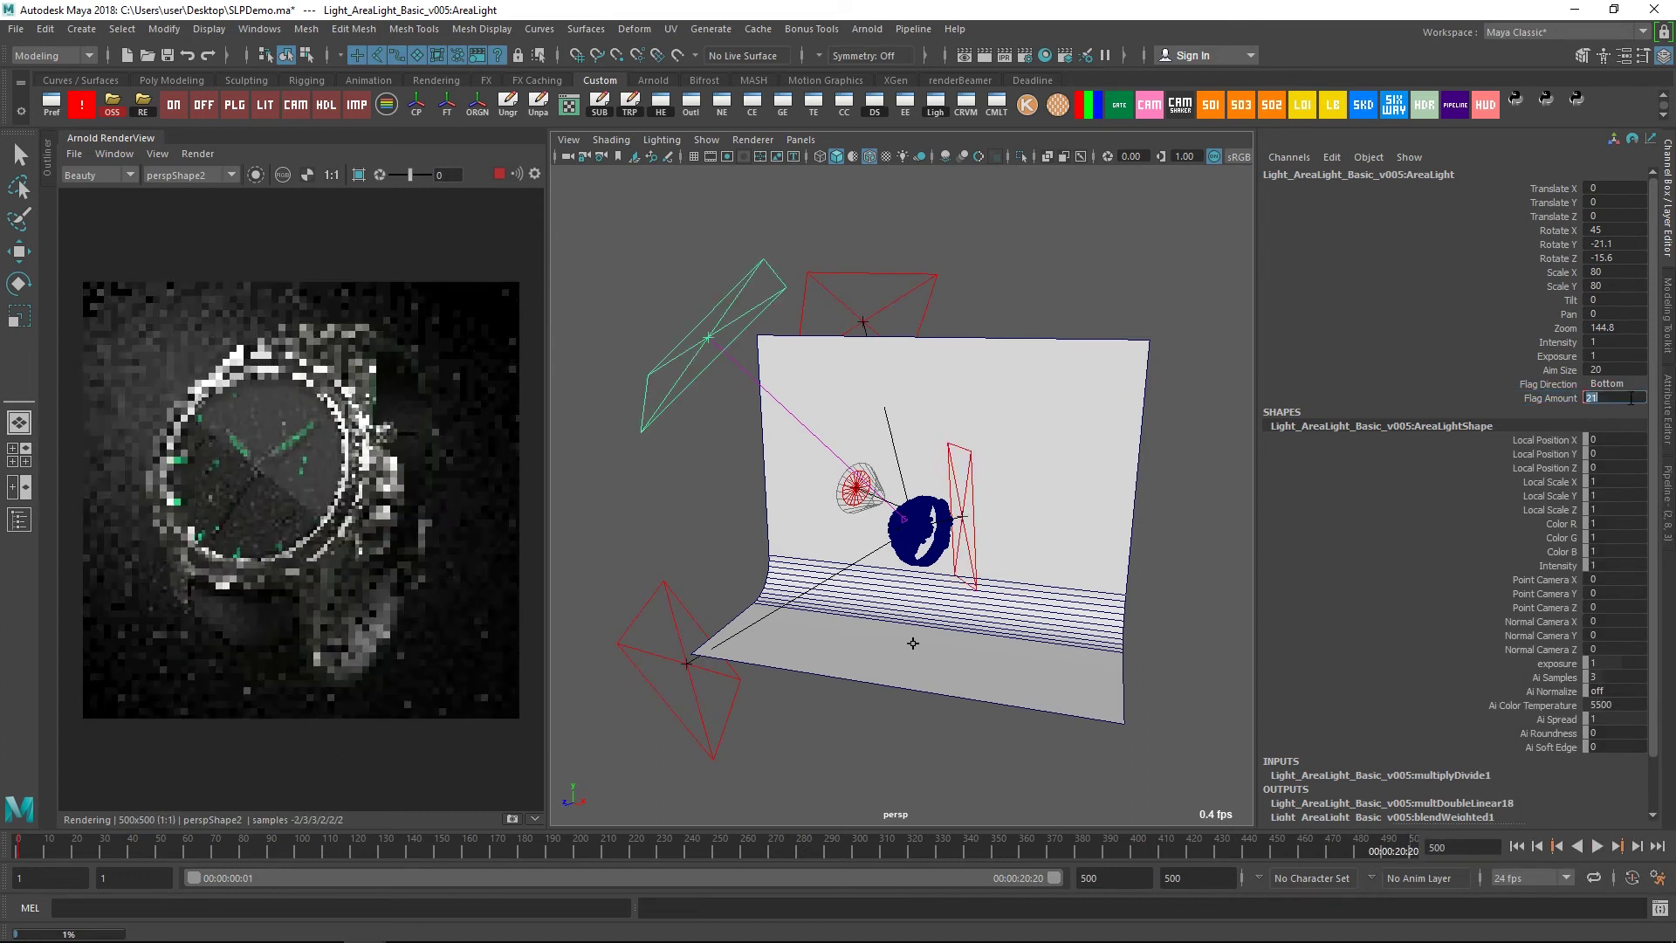
{"action": "right_click", "coordinate": [1549, 398]}
{"action": "left_click", "coordinate": [1540, 439]}
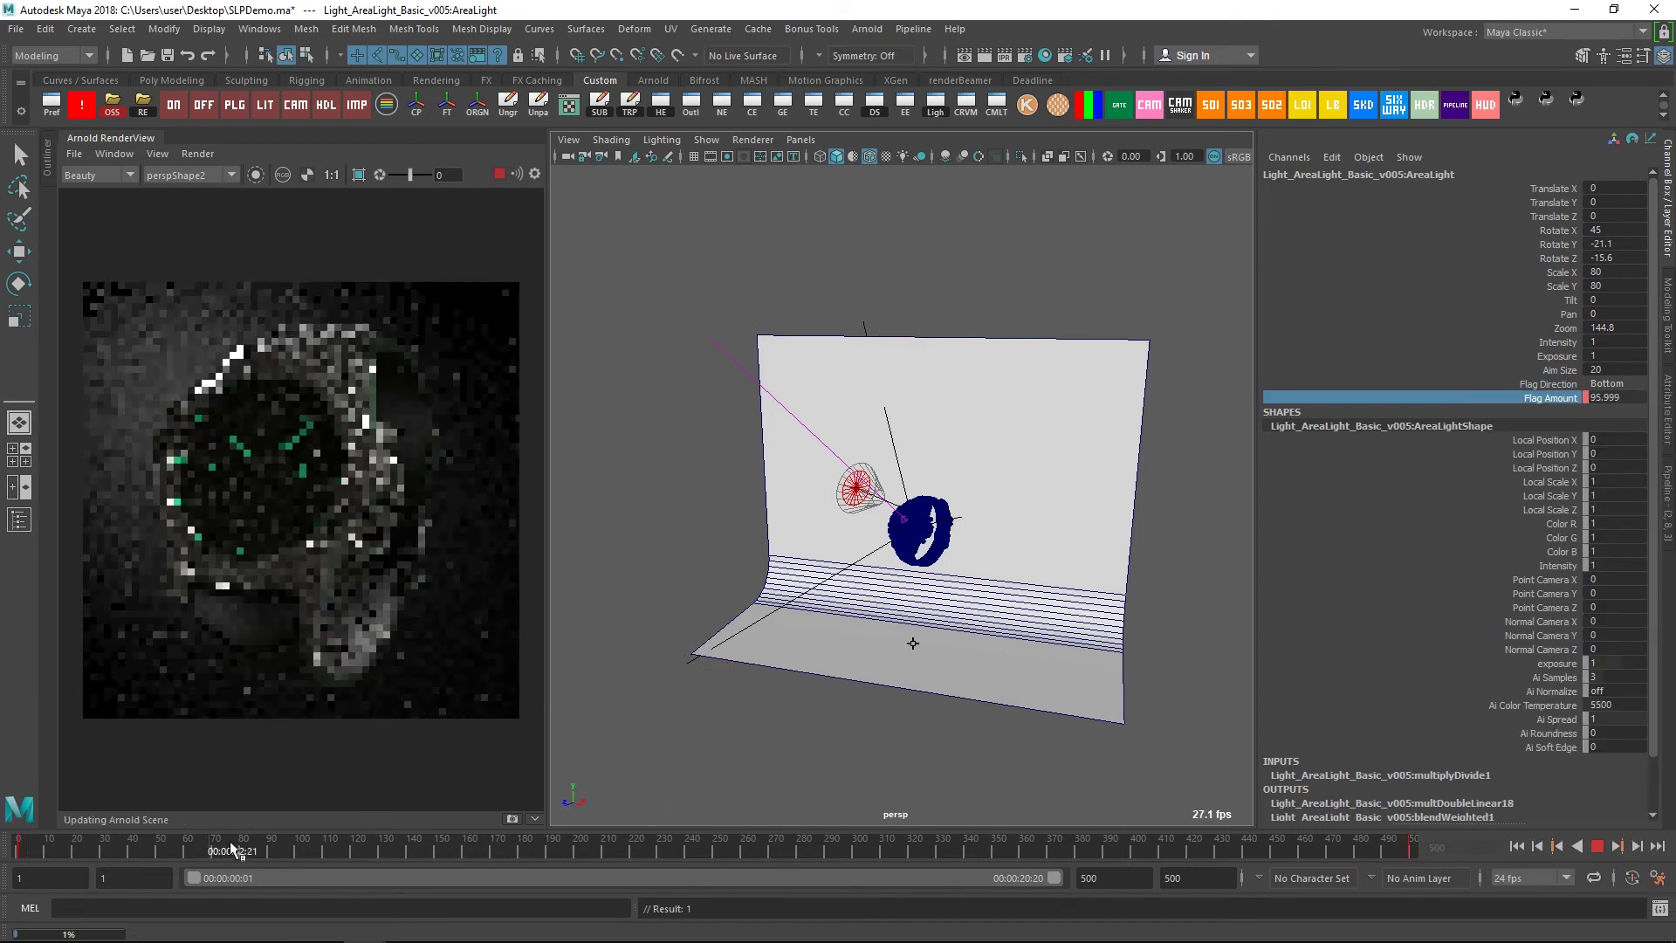
Scrub the timeline to preview the flag falloff animation, then deselect the light
{"action": "left_click_drag", "start_coordinate": [345, 838], "coordinate": [501, 838]}
{"action": "left_click_drag", "start_coordinate": [648, 827], "coordinate": [1468, 820]}
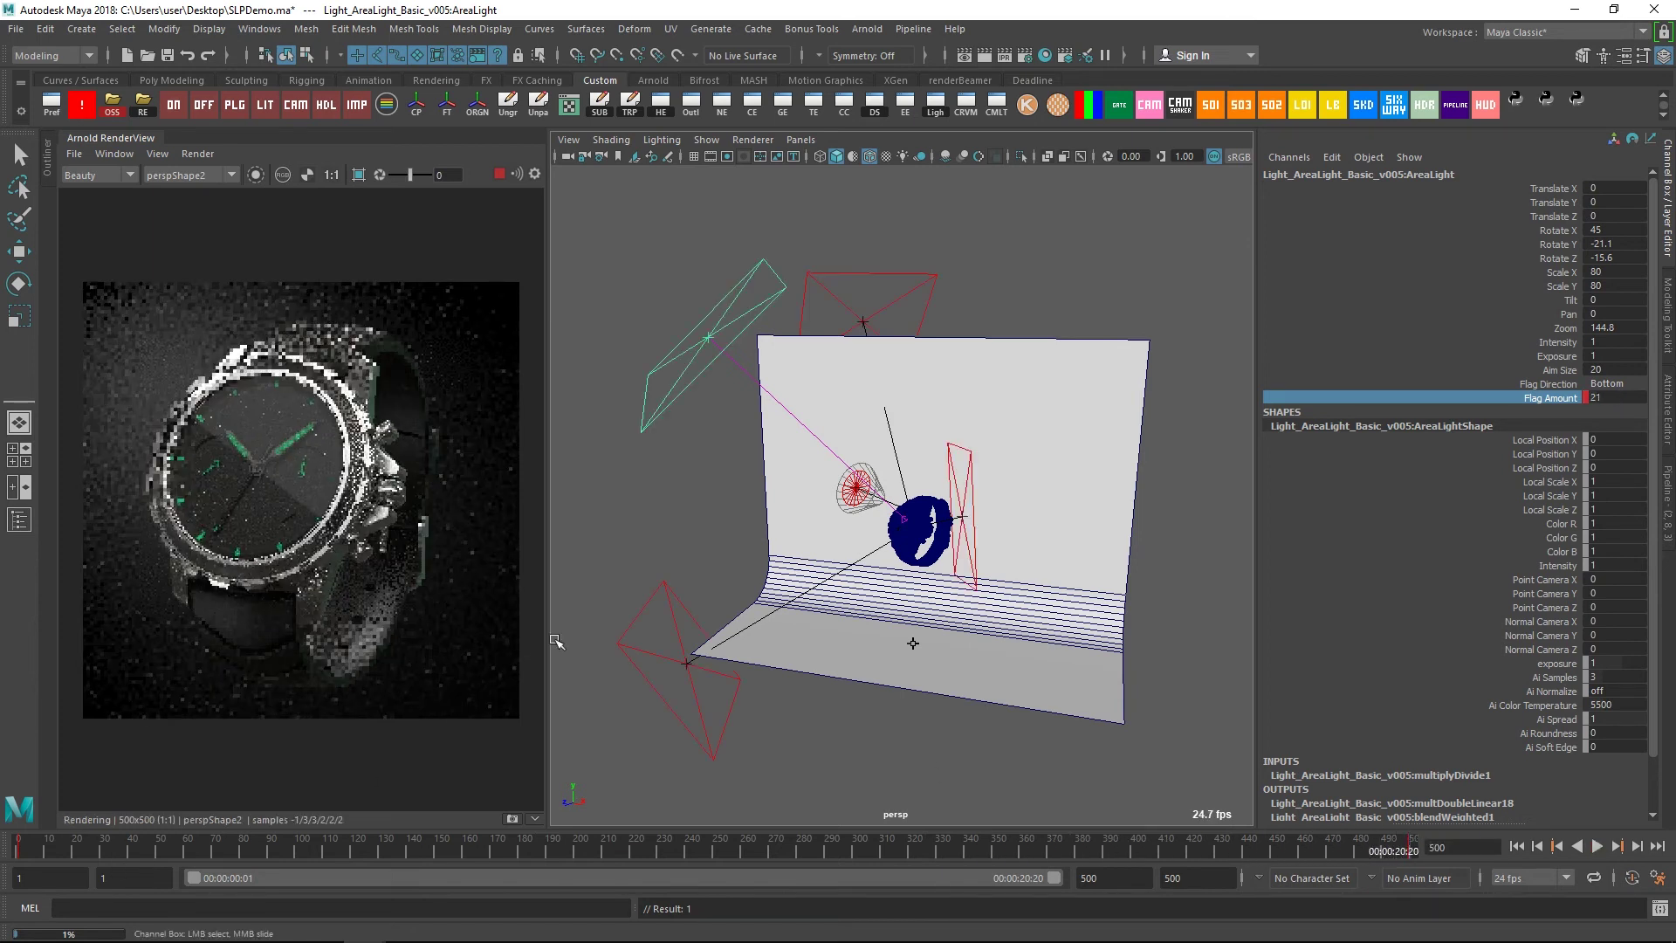
{"action": "key", "text": "w"}
{"action": "left_click", "coordinate": [663, 551]}
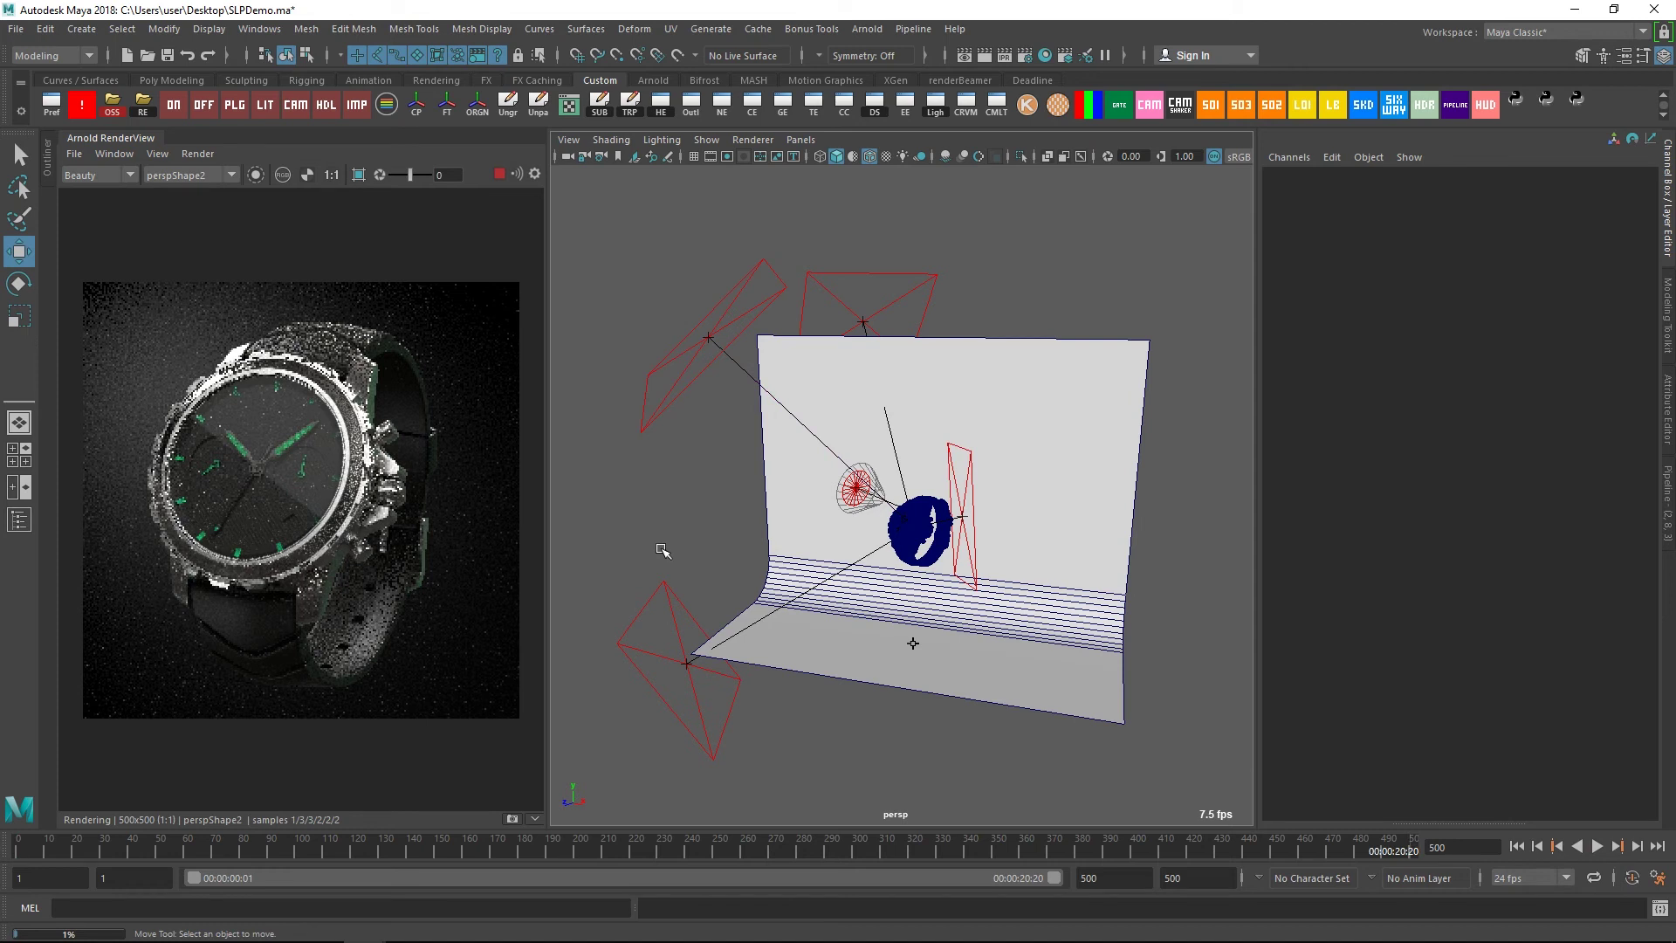
Select the top area light, sweep its Flag Amount to about 56, and region-render the watch
{"action": "left_click_drag", "start_coordinate": [889, 353], "coordinate": [891, 355]}
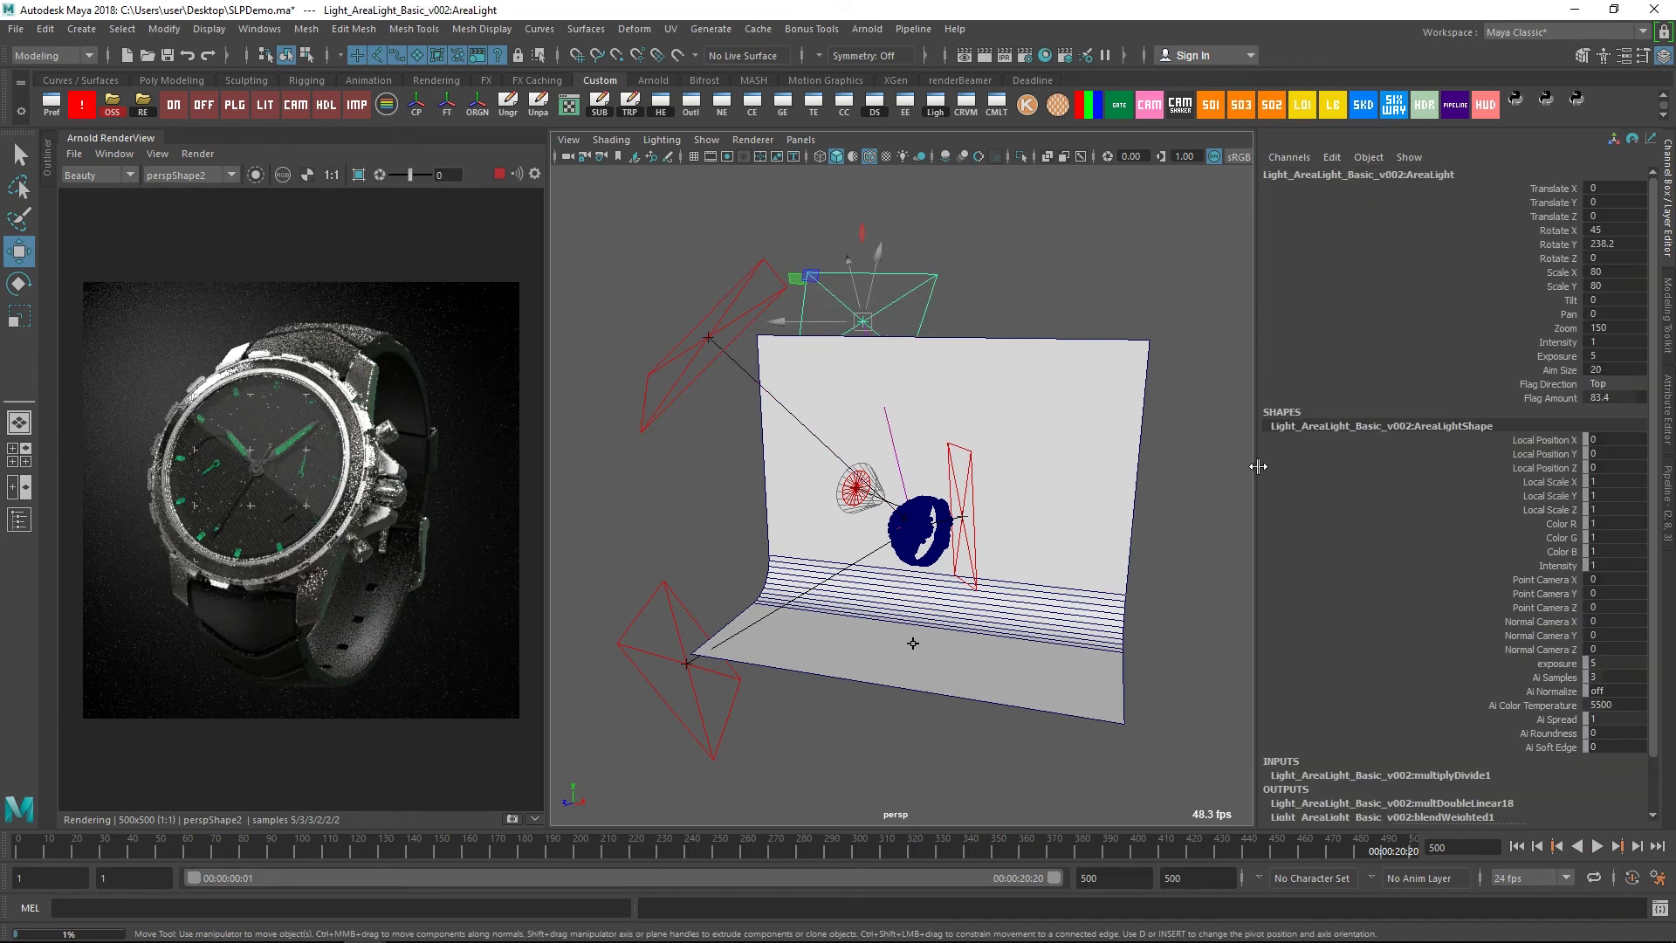
{"action": "left_click", "coordinate": [1554, 399]}
{"action": "middle_click_drag", "start_coordinate": [1121, 446], "coordinate": [374, 508]}
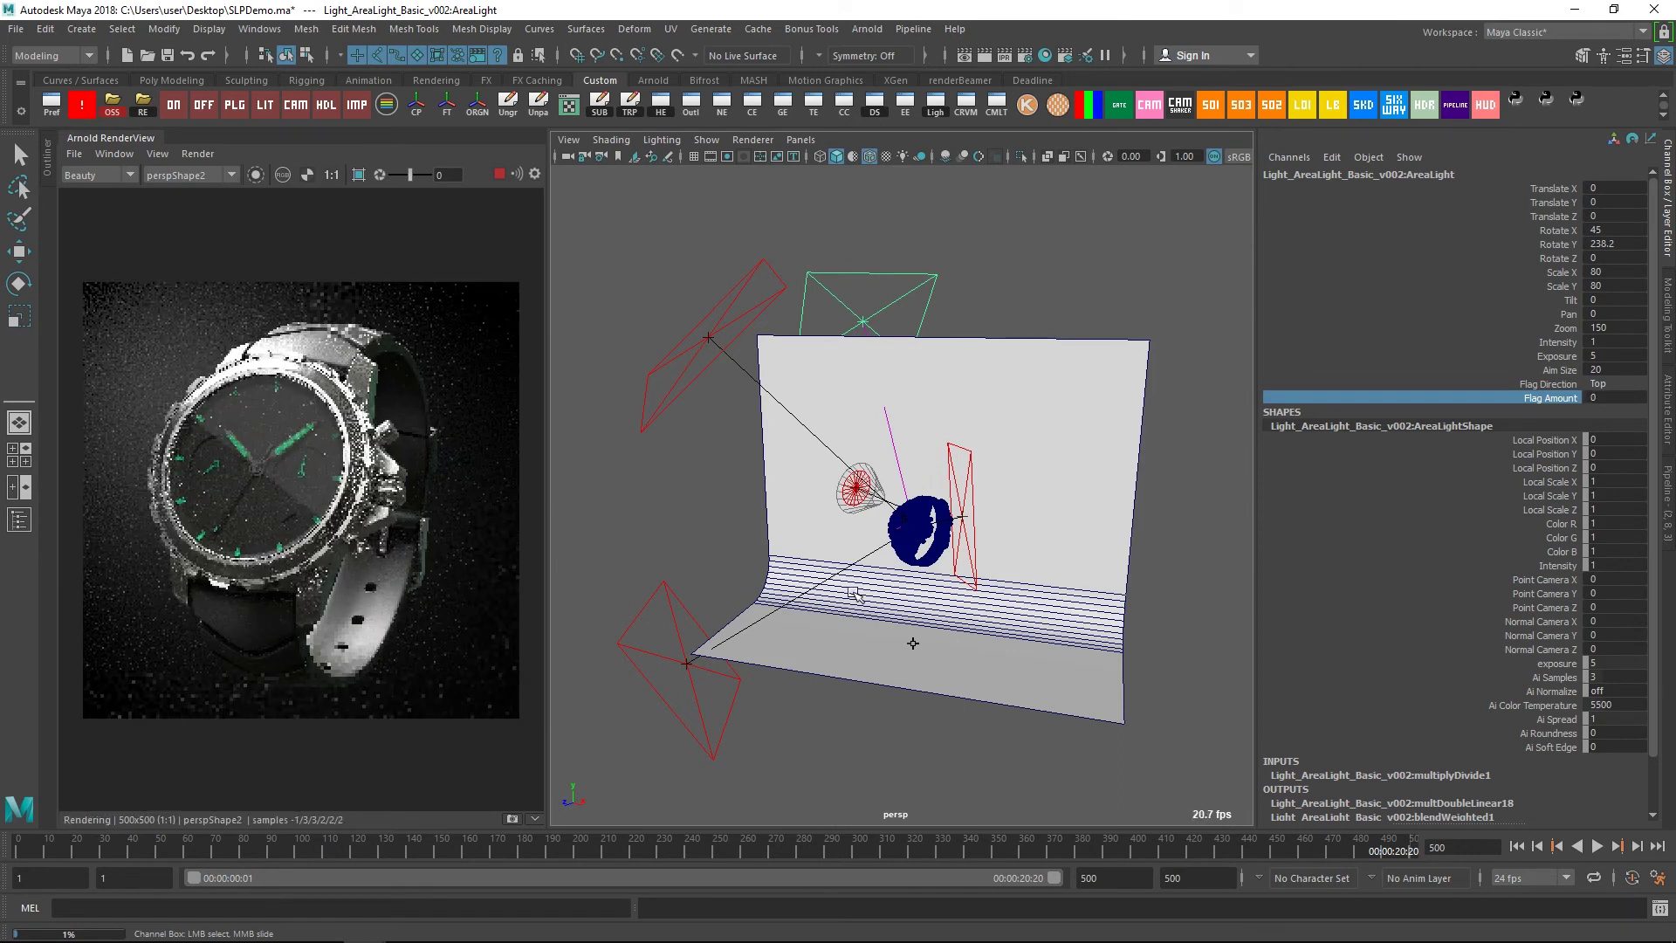
{"action": "mouse_move", "coordinate": [818, 582]}
{"action": "middle_mouse_down"}
{"action": "mouse_move", "coordinate": [1306, 538]}
{"action": "mouse_move", "coordinate": [1567, 551]}
{"action": "mouse_move", "coordinate": [1162, 566]}
{"action": "middle_mouse_up"}
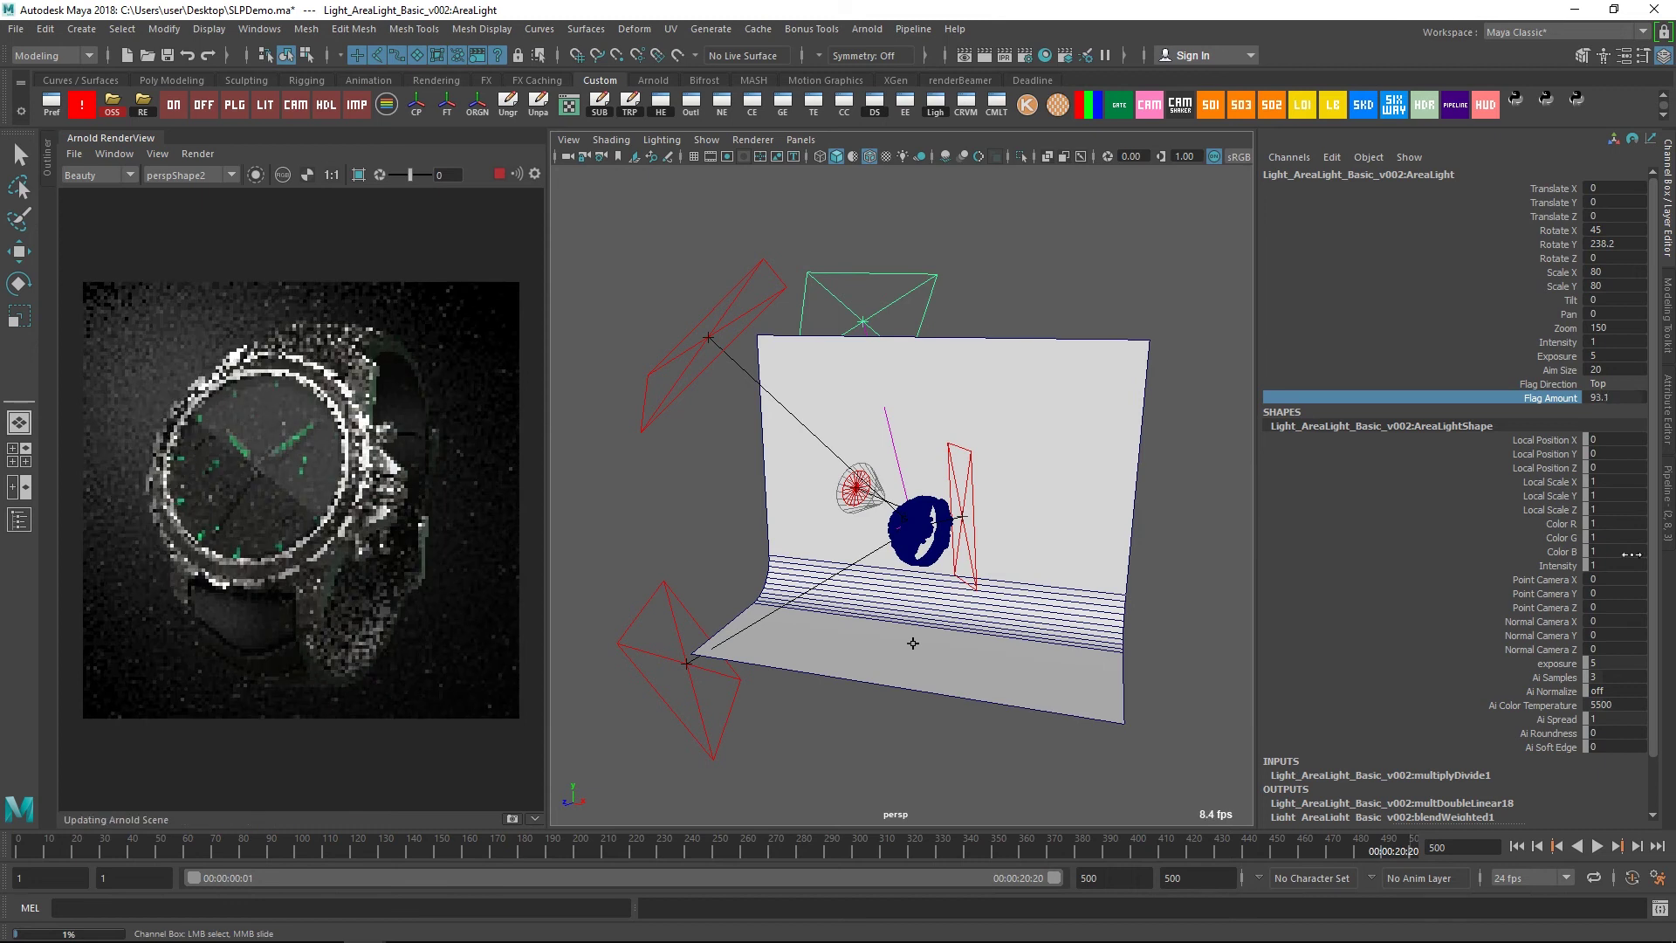
{"action": "left_click_drag", "start_coordinate": [262, 555], "coordinate": [436, 690]}
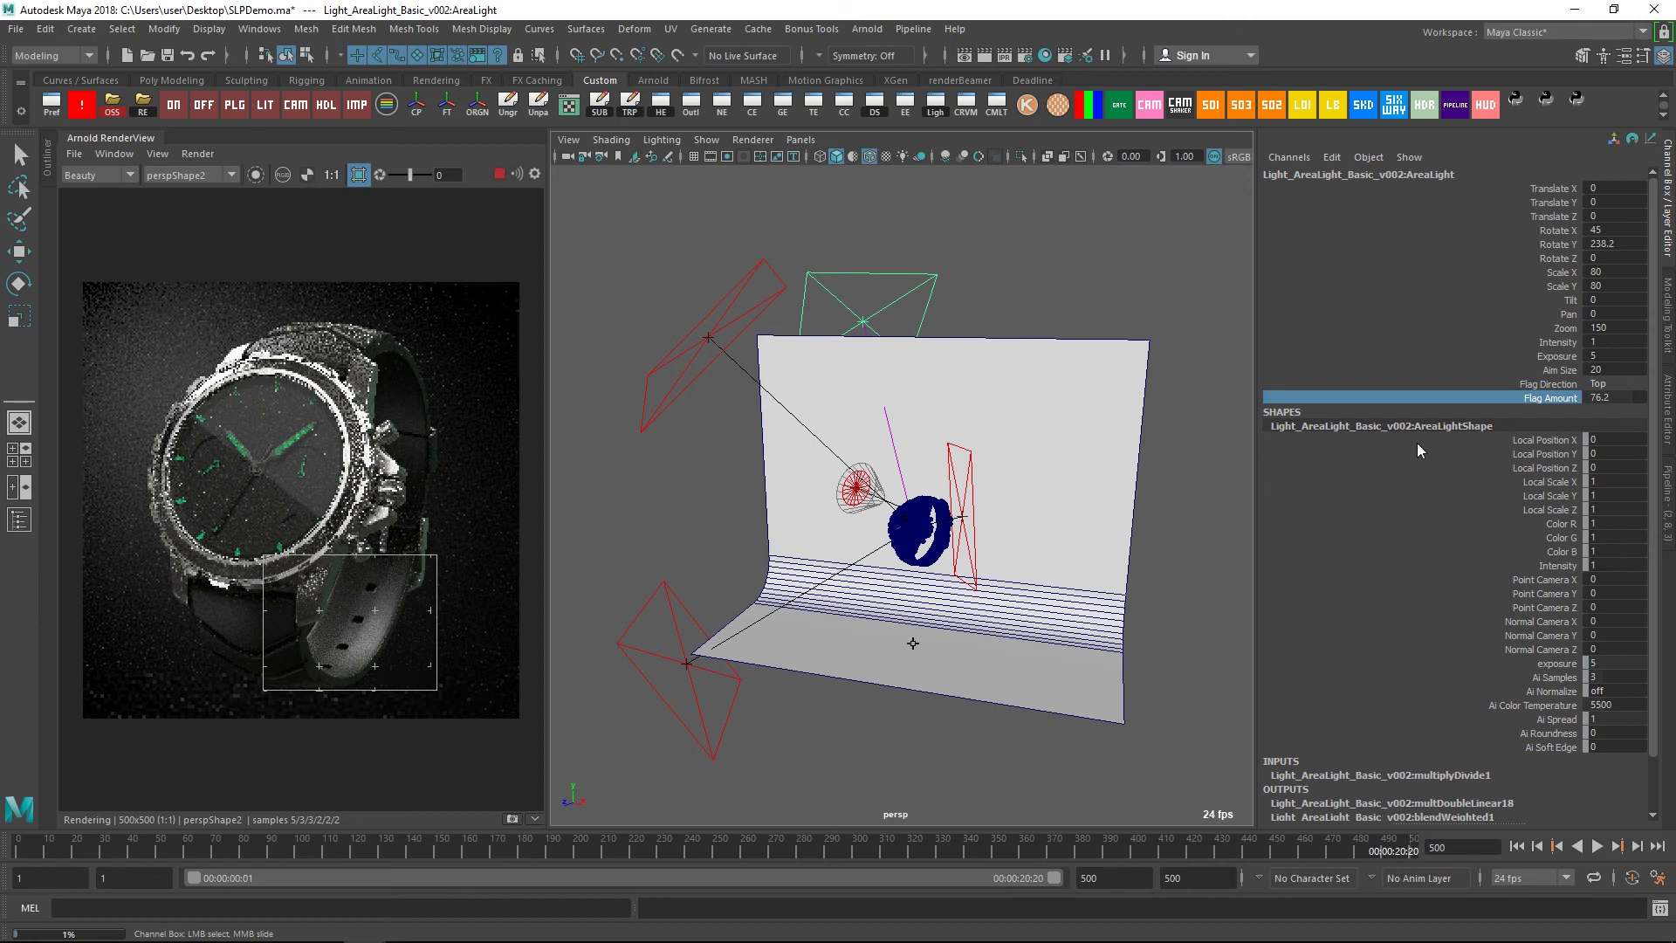
Fine-tune the top light's Flag Amount between 72.8 and 100, undoing back to 79.3
{"action": "middle_click_drag", "start_coordinate": [1418, 450], "coordinate": [1179, 458]}
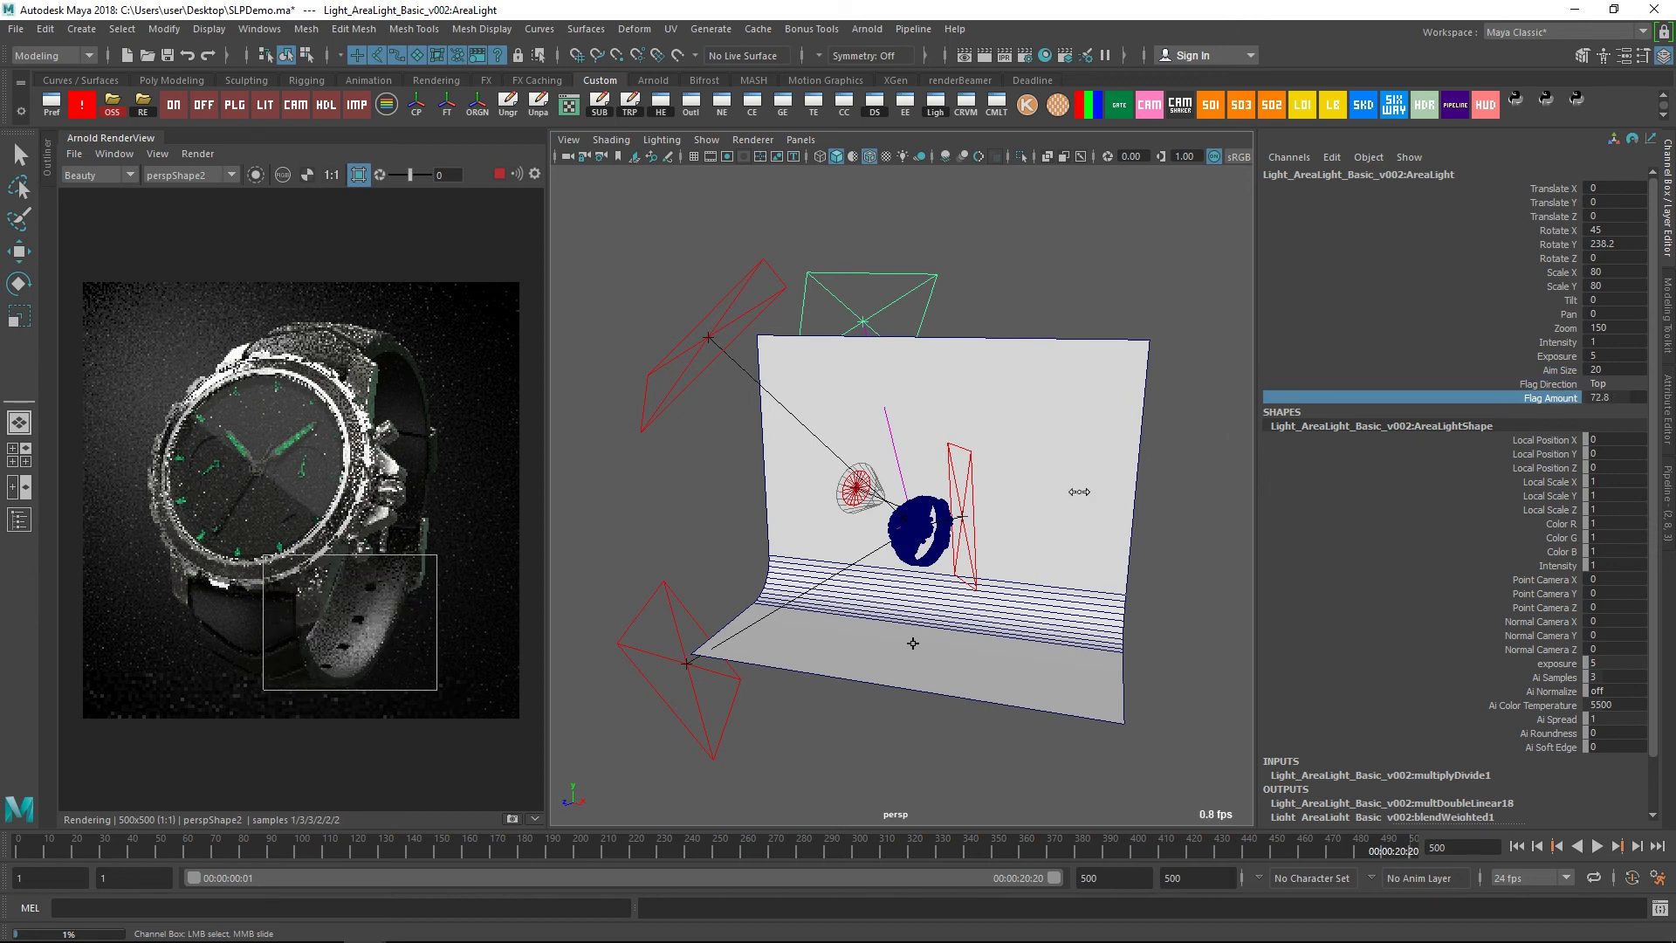
{"action": "mouse_move", "coordinate": [1079, 492]}
{"action": "middle_mouse_down"}
{"action": "mouse_move", "coordinate": [1360, 502]}
{"action": "mouse_move", "coordinate": [1135, 515]}
{"action": "middle_mouse_up"}
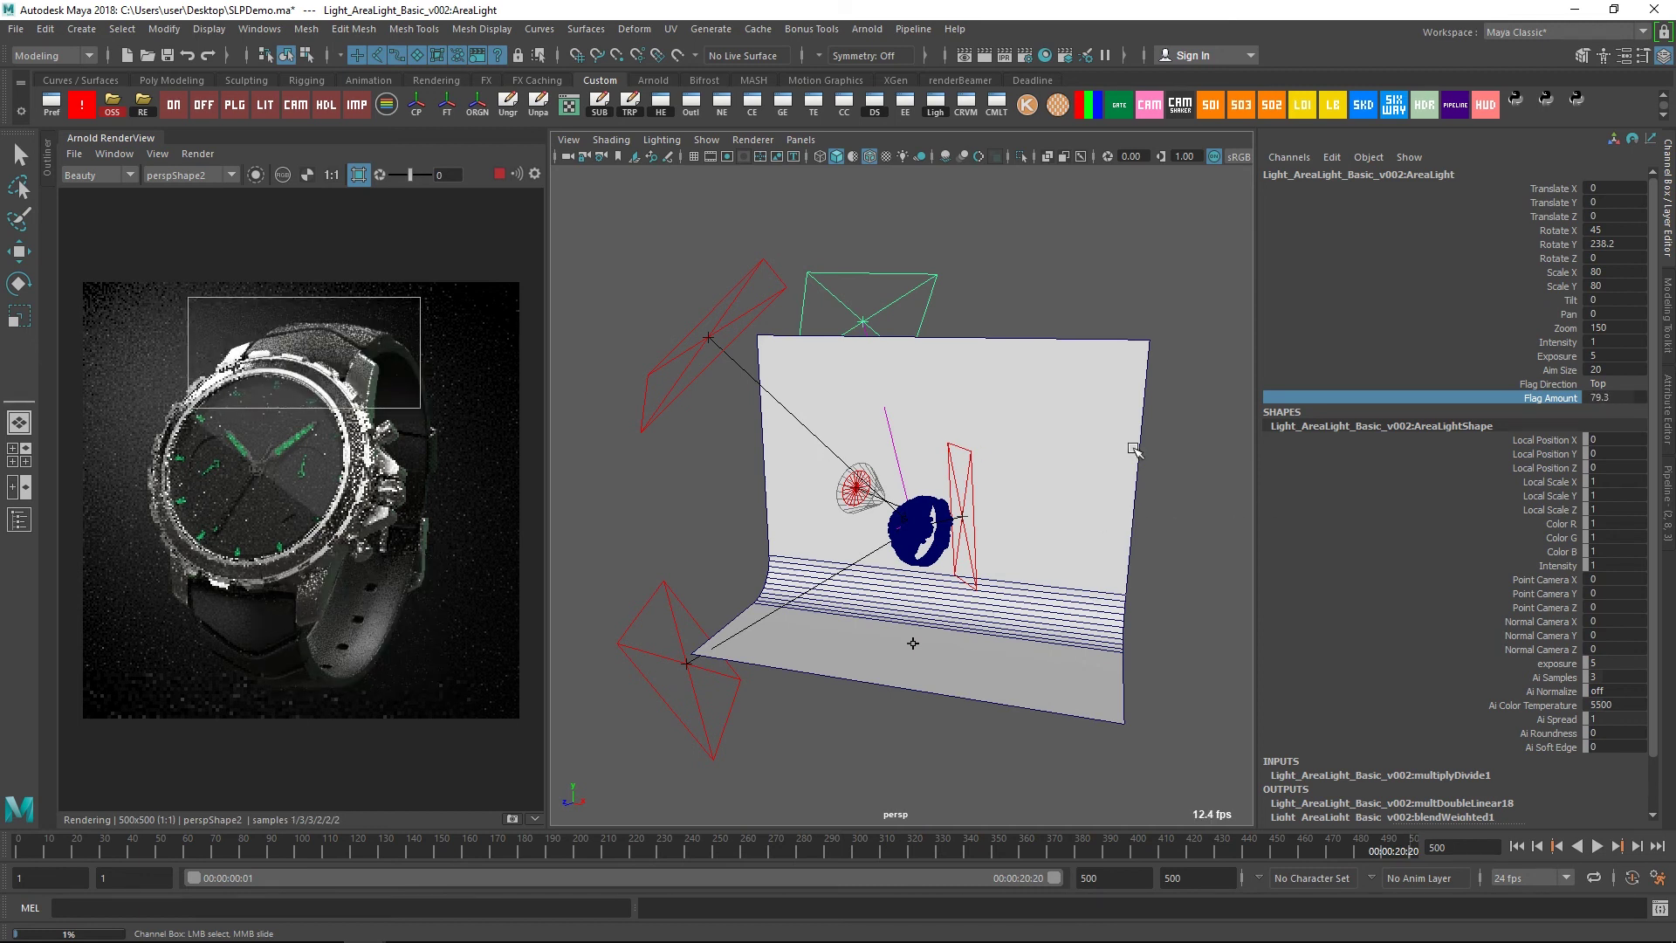
{"action": "middle_click_drag", "start_coordinate": [1133, 449], "coordinate": [1284, 407]}
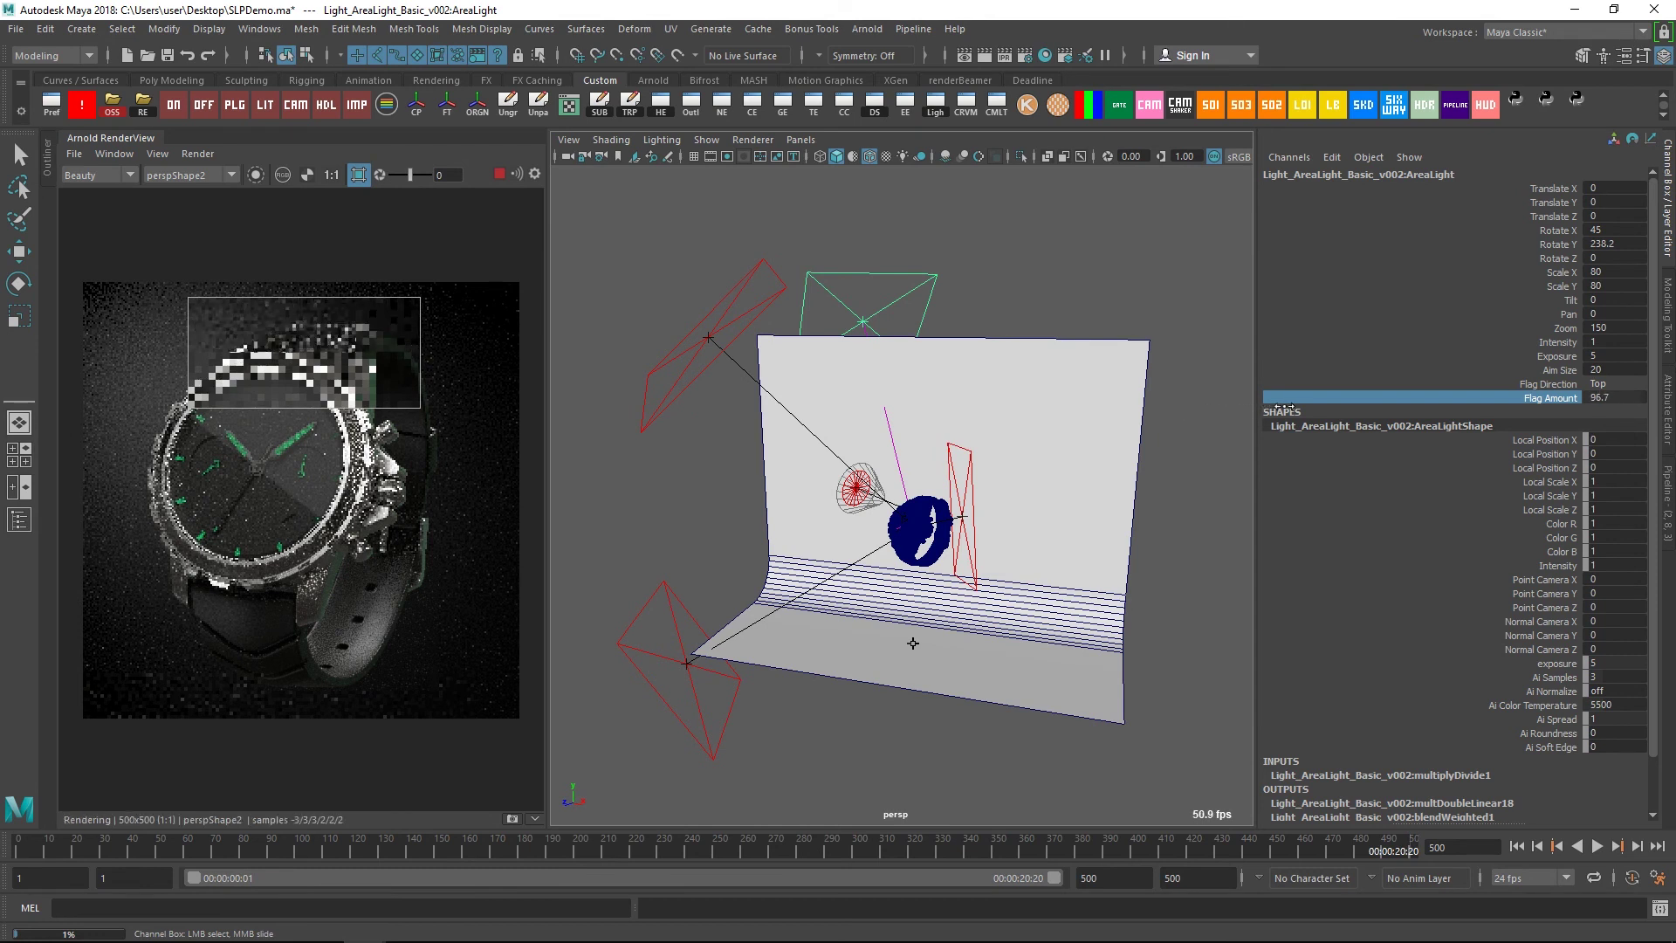
{"action": "key", "text": "ctrl+z"}
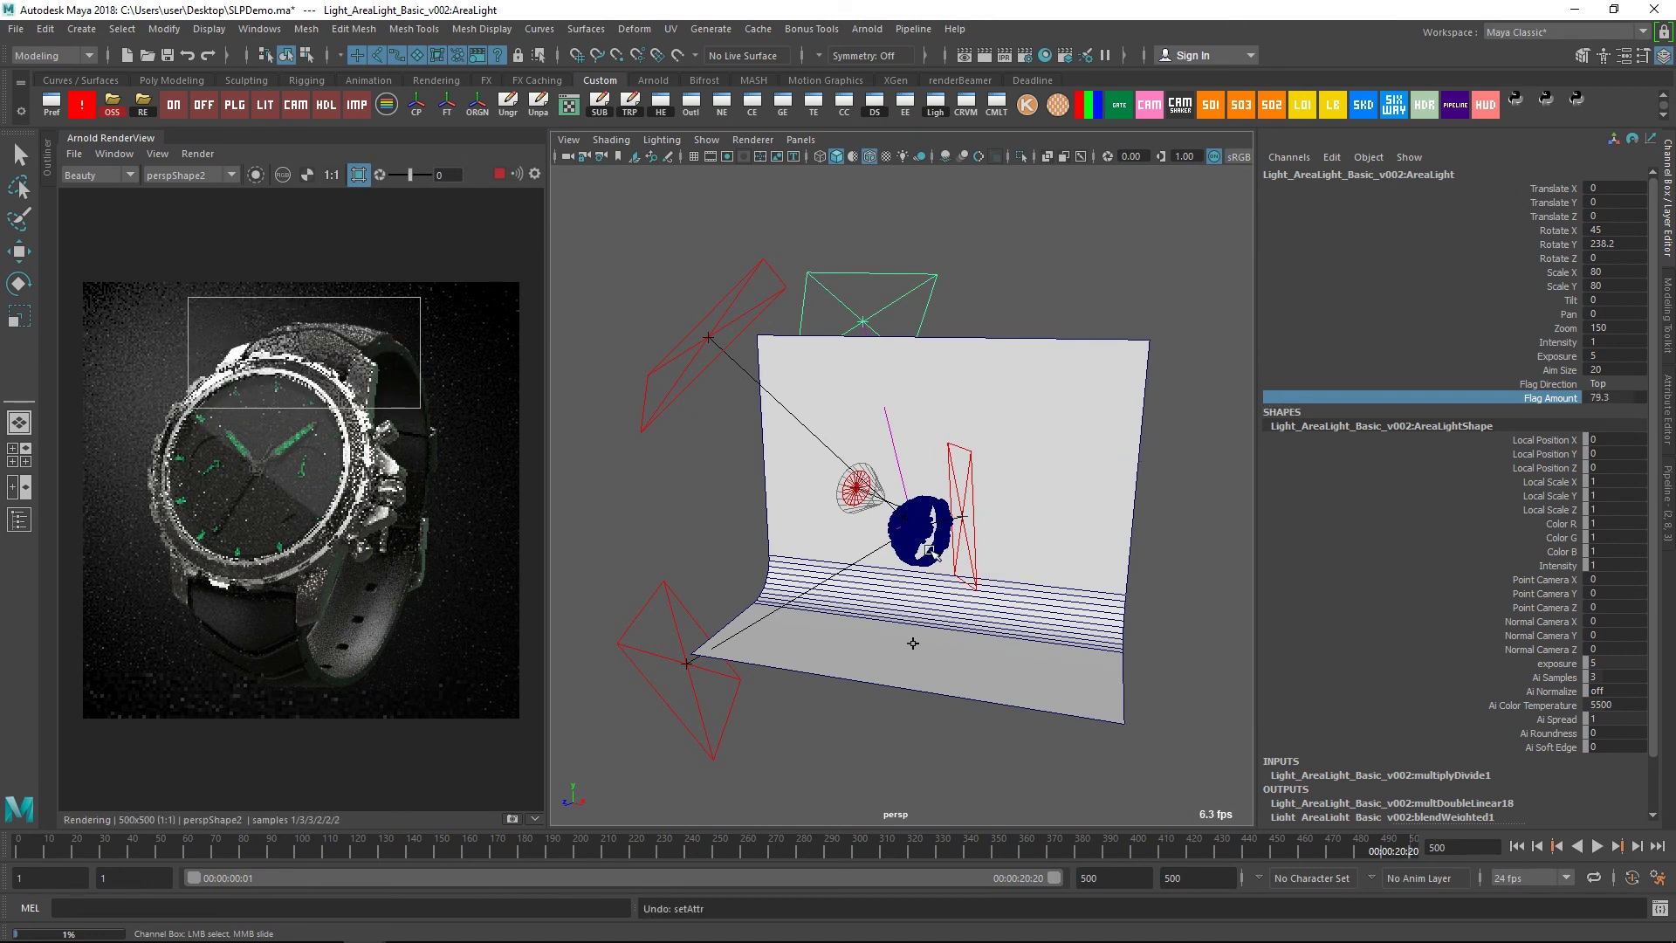
{"action": "left_click", "coordinate": [999, 603]}
{"action": "key", "text": "w"}
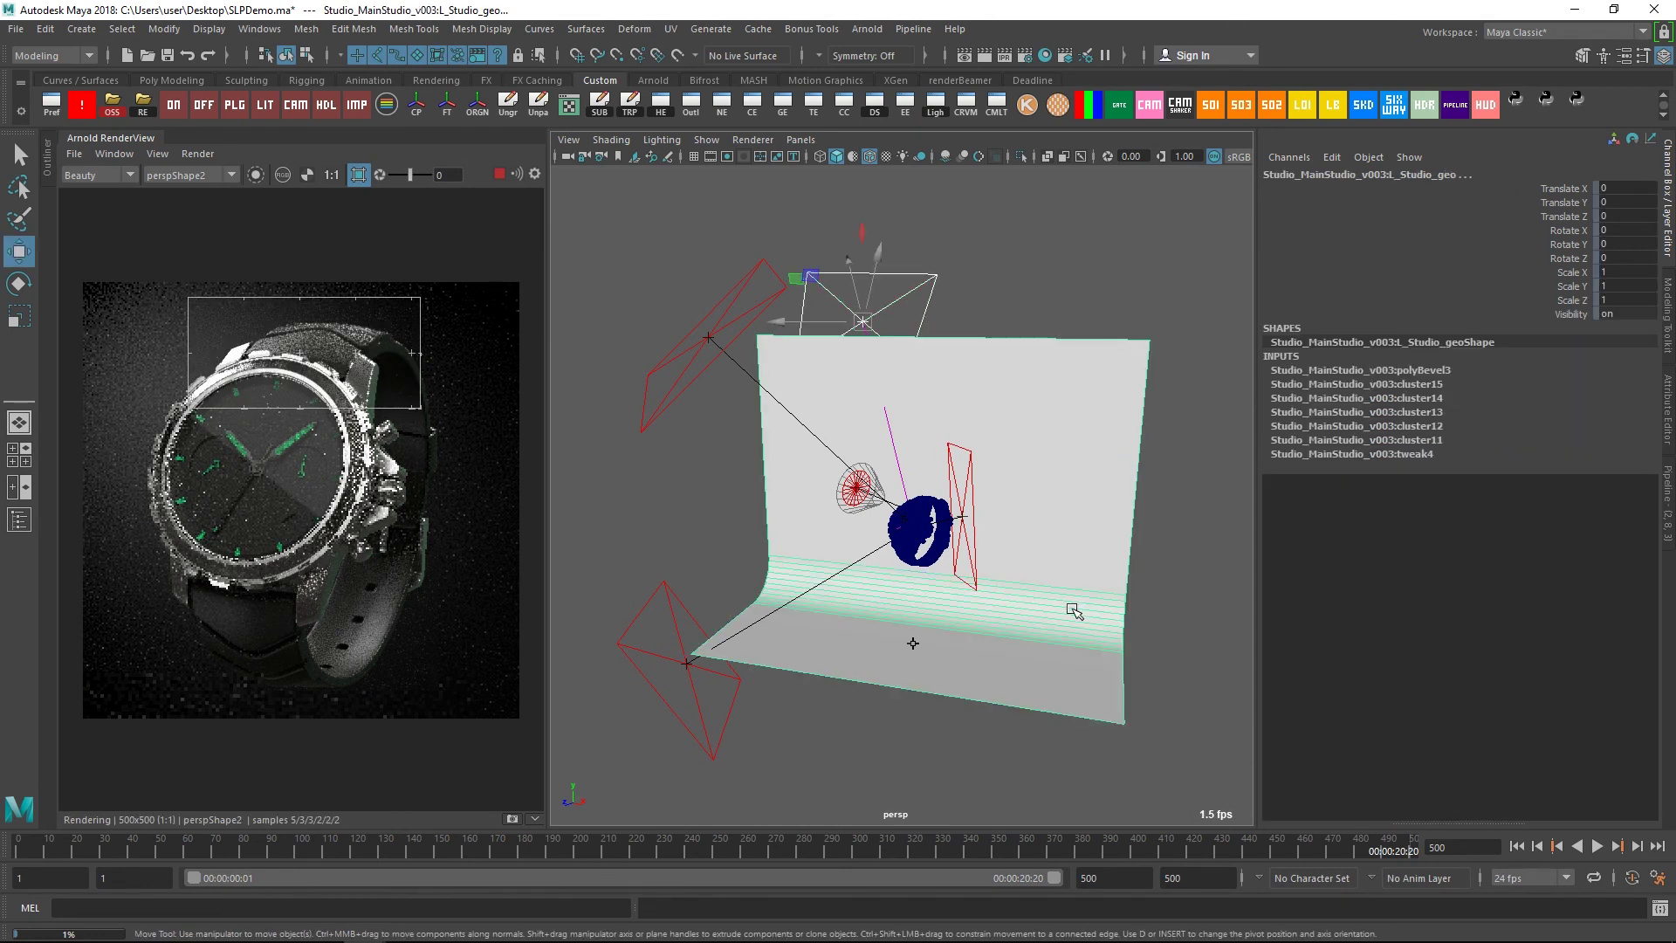
{"action": "left_click", "coordinate": [598, 698]}
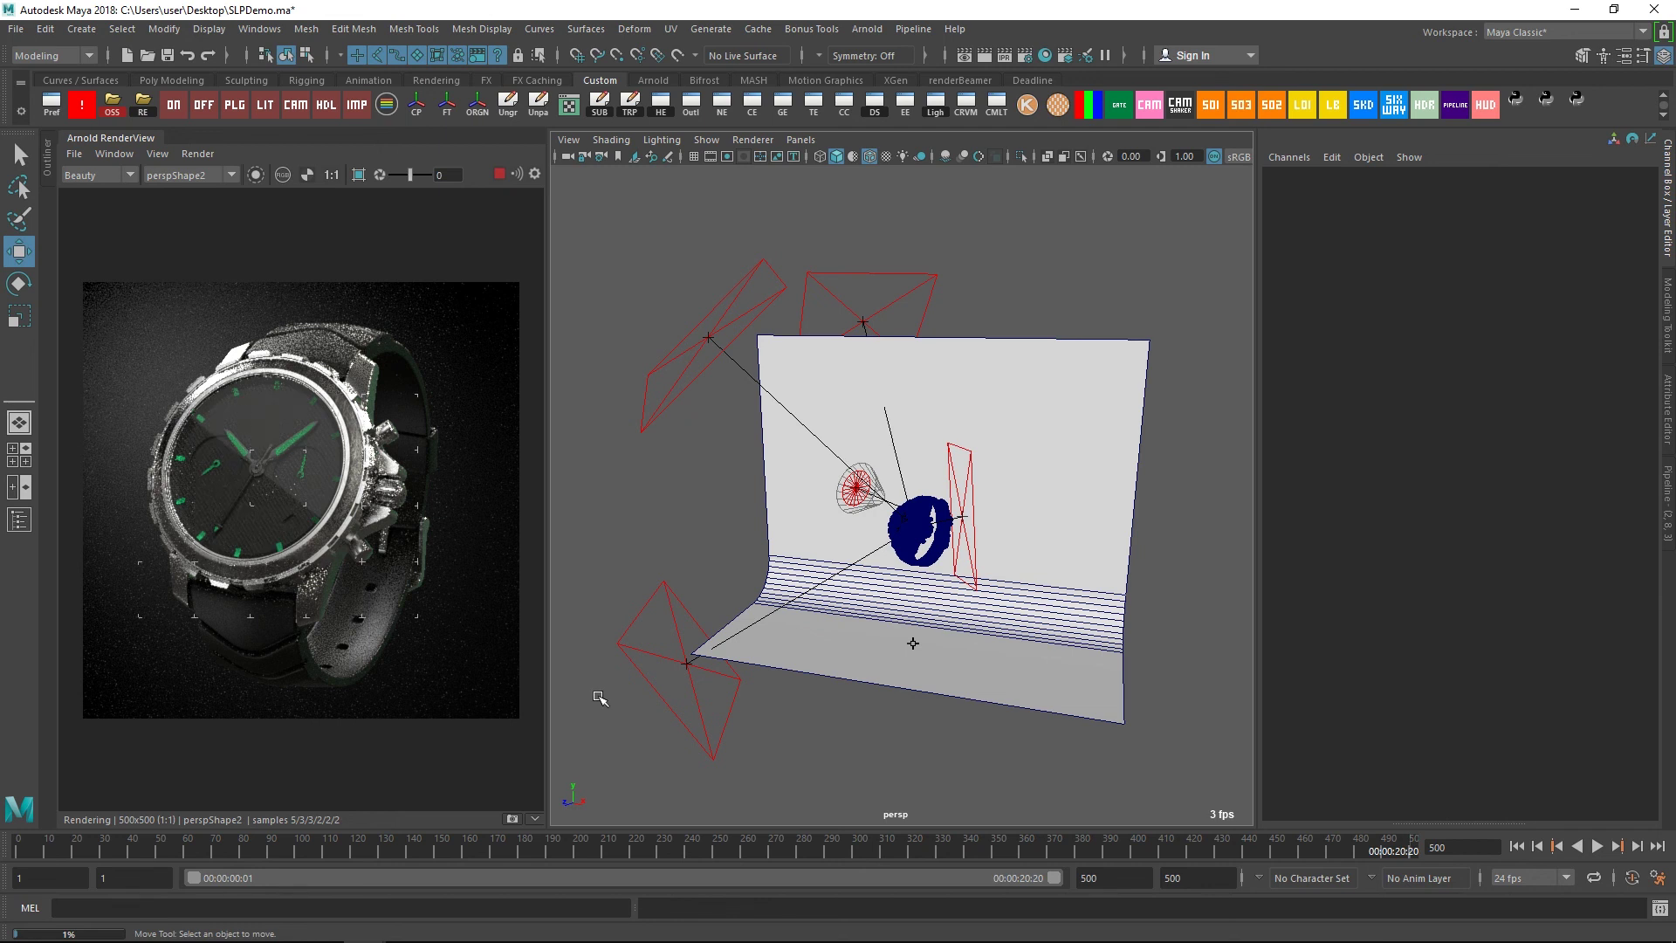